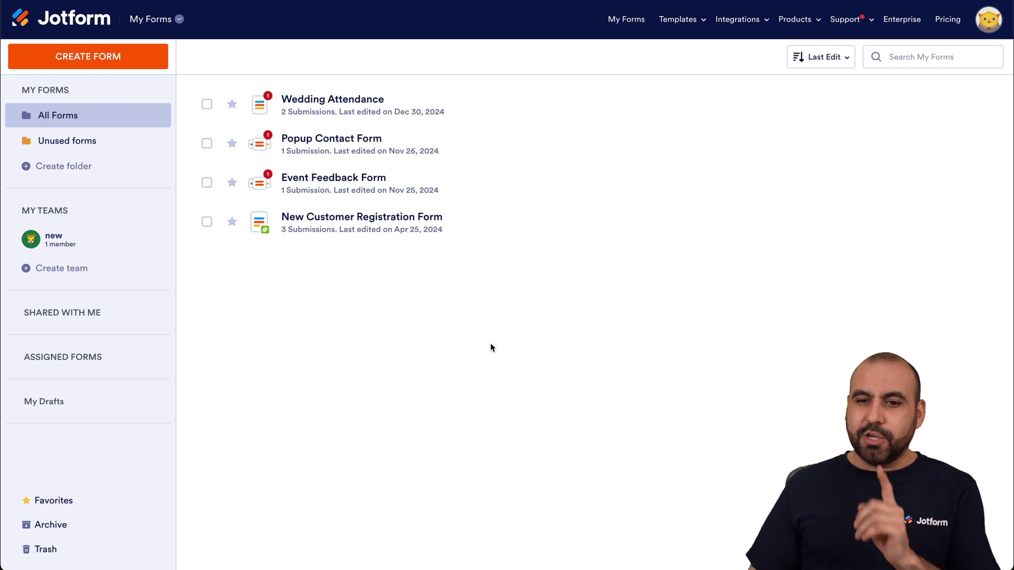
- Open the form template gallery and show the templates in the Appointment Forms category
{"action": "mouse_move", "coordinate": [684, 21]}
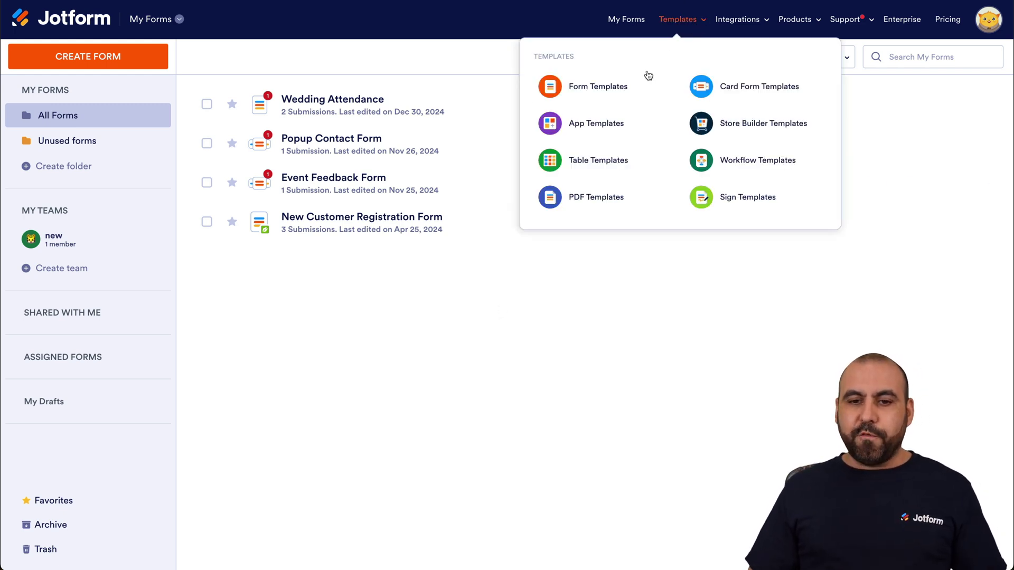
{"action": "left_click", "coordinate": [621, 90]}
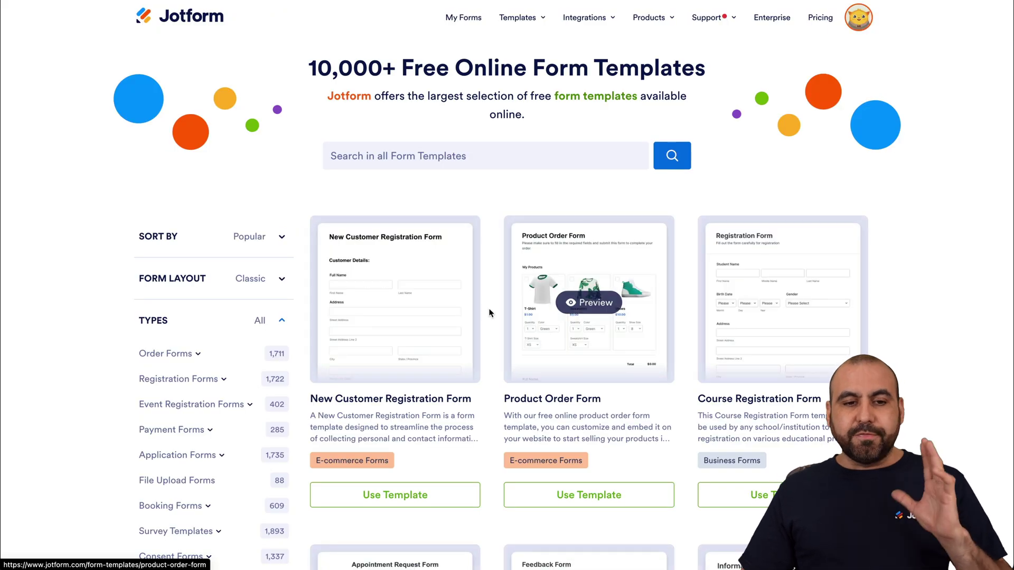
{"action": "scroll", "coordinate": [476, 302], "scroll_direction": "down", "scroll_amount": 2}
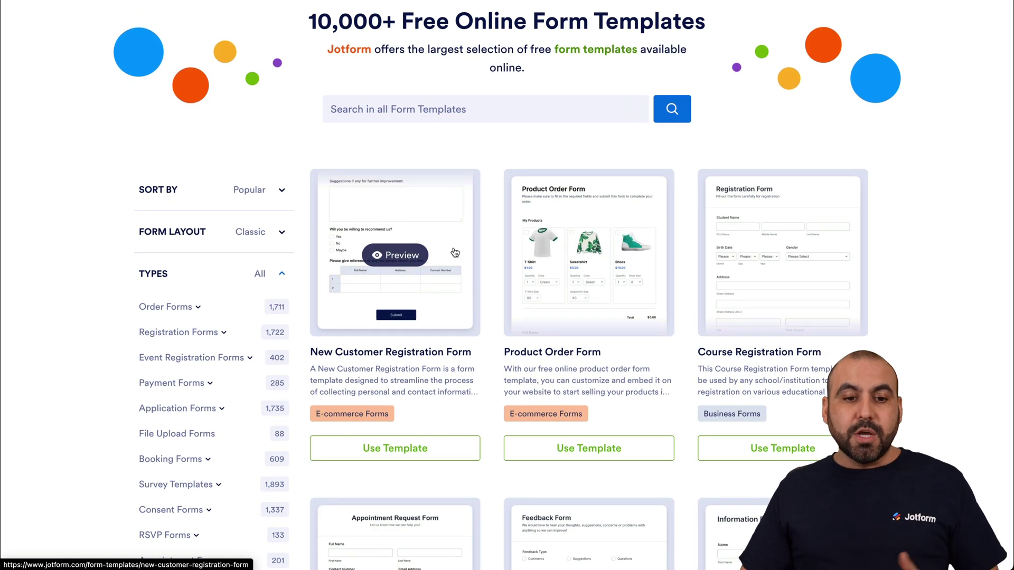
{"action": "left_click", "coordinate": [360, 111]}
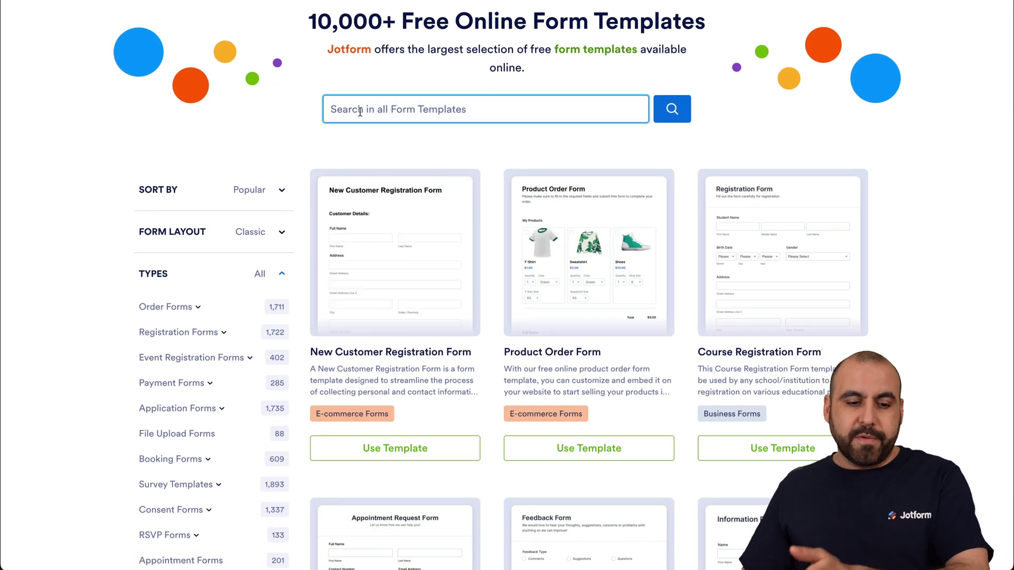
{"action": "scroll", "coordinate": [370, 158], "scroll_direction": "down", "scroll_amount": 3}
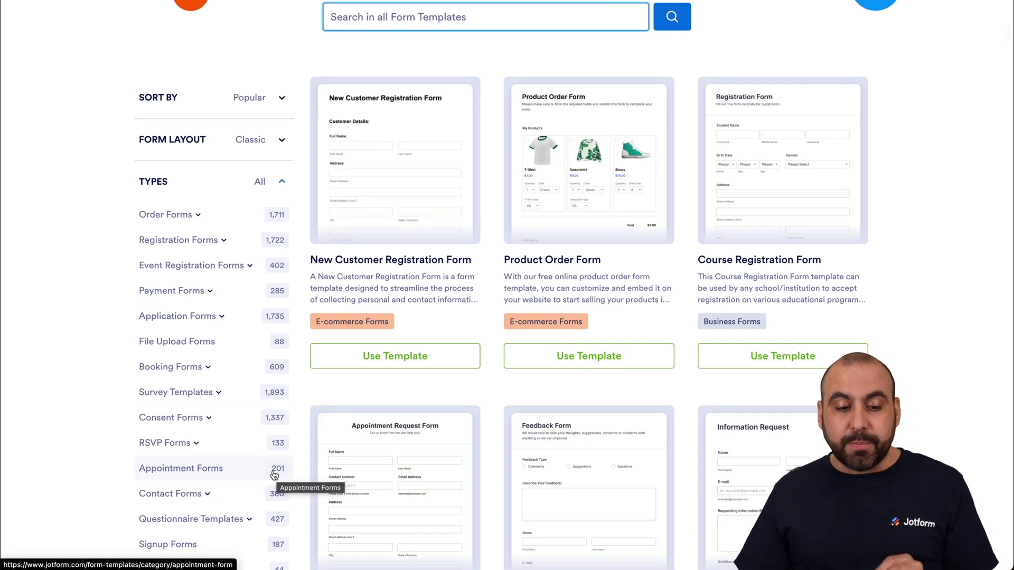
{"action": "mouse_move", "coordinate": [570, 412]}
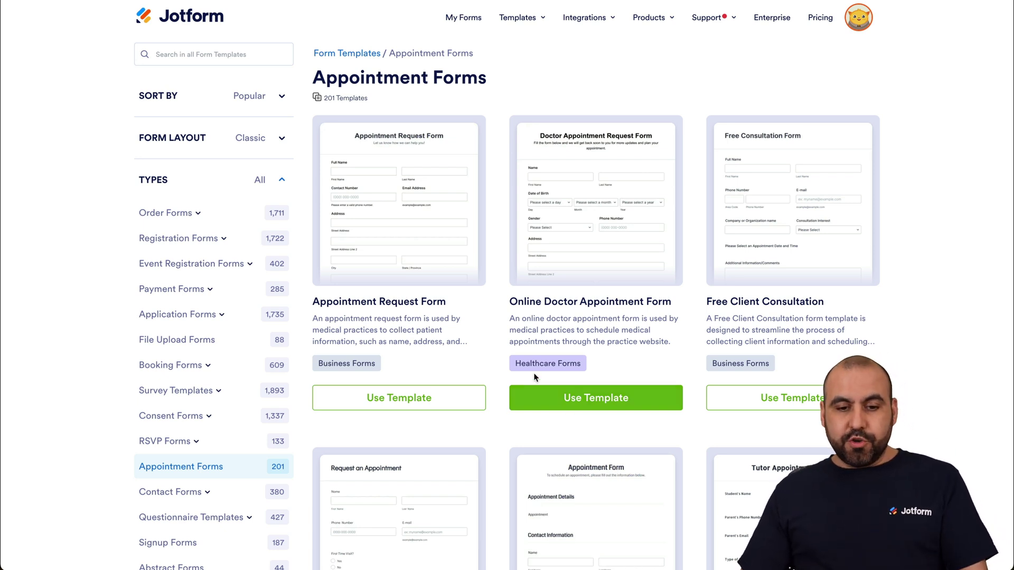
- Preview the Appointment Request Form template, look through its fields down to the end, and close the preview
{"action": "mouse_move", "coordinate": [415, 211]}
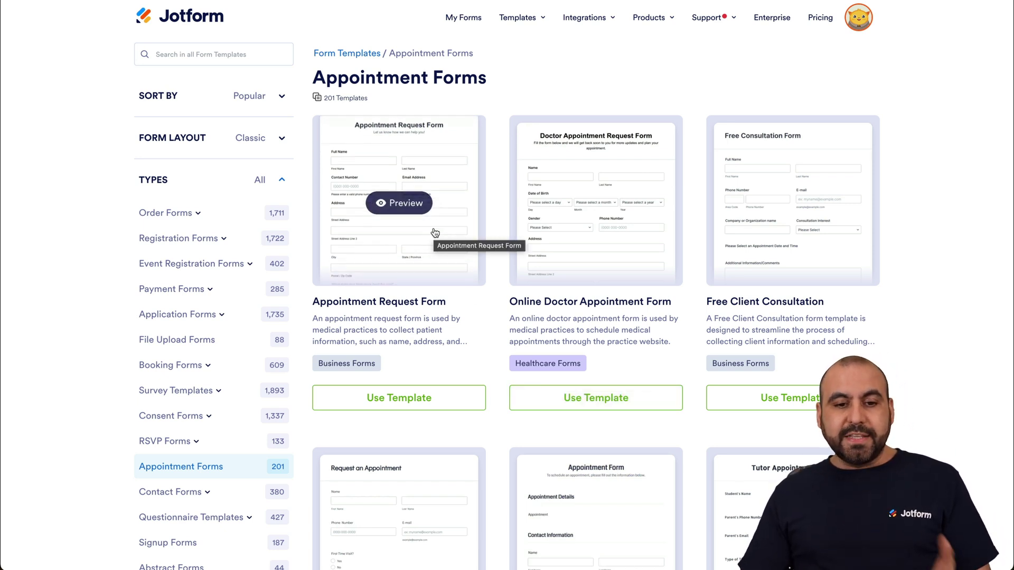
{"action": "left_click", "coordinate": [402, 202]}
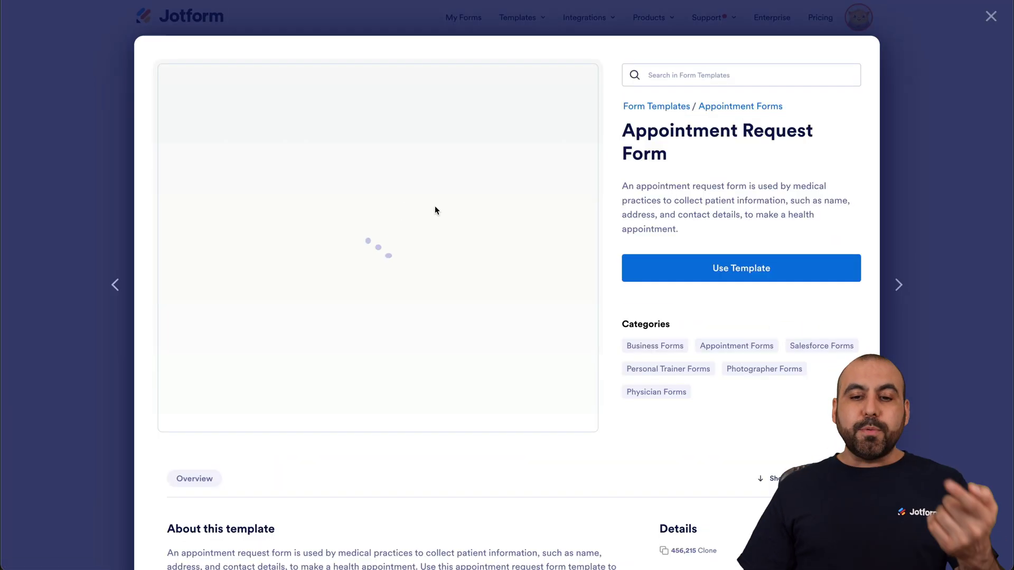
{"action": "left_click", "coordinate": [415, 204]}
{"action": "left_click", "coordinate": [348, 258]}
{"action": "left_click", "coordinate": [443, 254]}
{"action": "scroll", "coordinate": [446, 254], "scroll_direction": "down", "scroll_amount": 5}
{"action": "scroll", "coordinate": [445, 252], "scroll_direction": "down", "scroll_amount": 4}
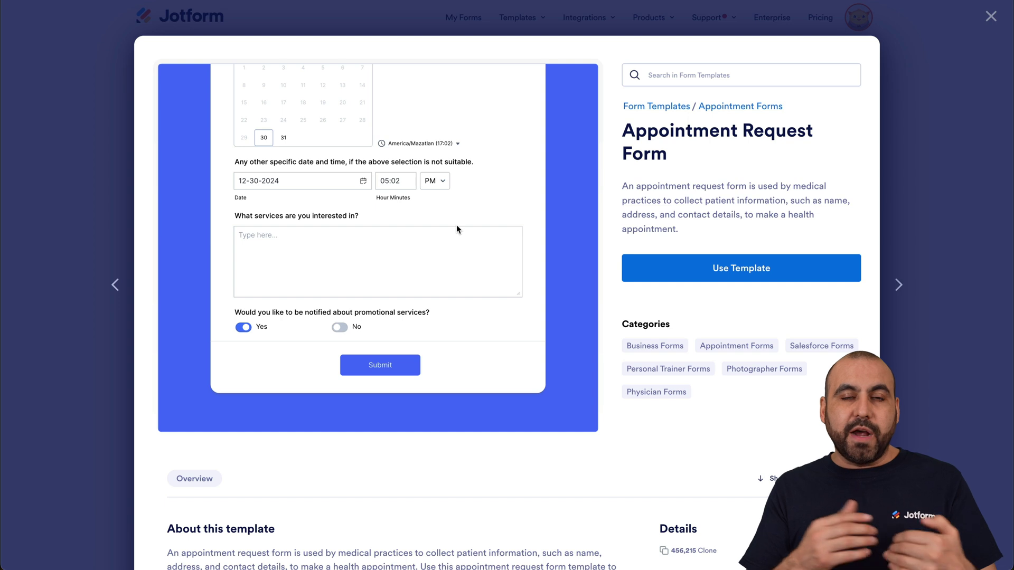
{"action": "left_click", "coordinate": [991, 17]}
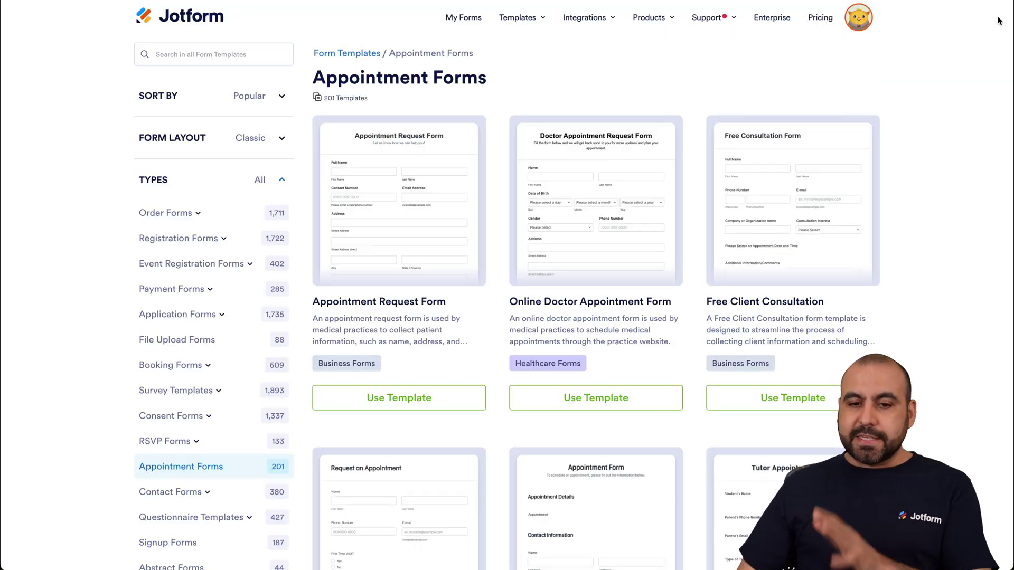
- Preview the Online Doctor Appointment Form template and create a new form from it
{"action": "left_click", "coordinate": [623, 231]}
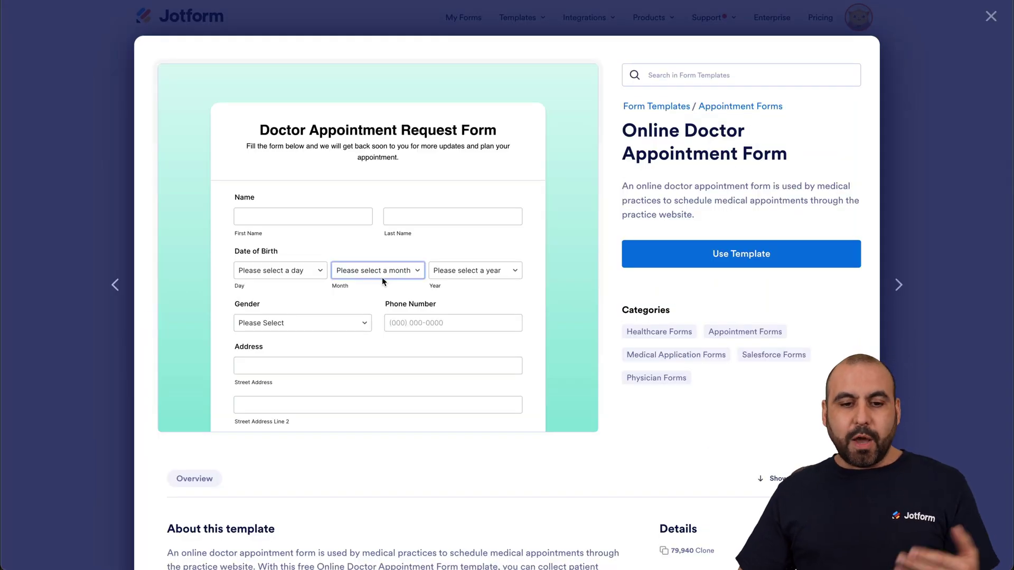
{"action": "scroll", "coordinate": [382, 281], "scroll_direction": "down", "scroll_amount": 1}
{"action": "scroll", "coordinate": [382, 277], "scroll_direction": "down", "scroll_amount": 7}
{"action": "scroll", "coordinate": [383, 281], "scroll_direction": "up", "scroll_amount": 10}
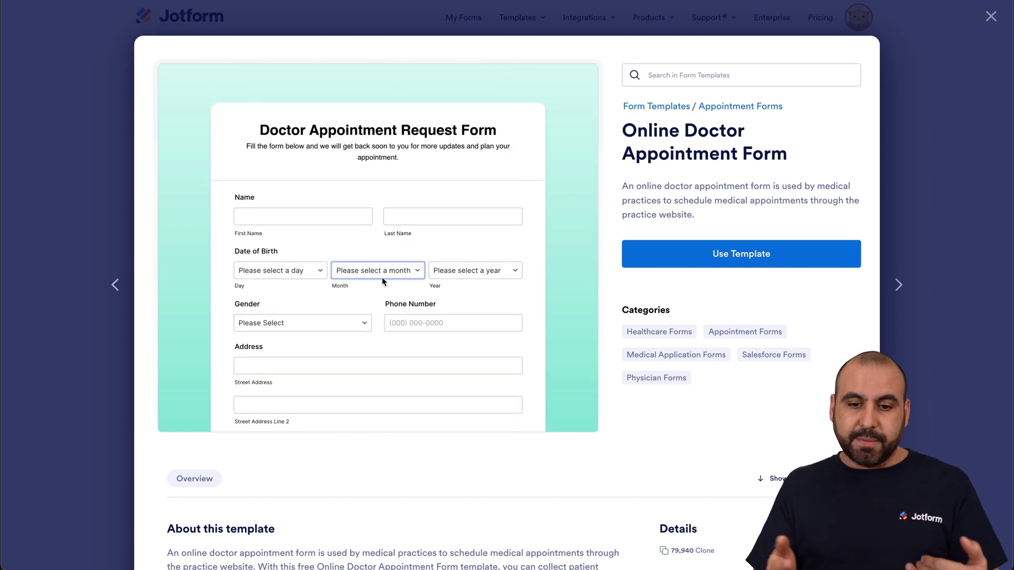
{"action": "left_click", "coordinate": [703, 251]}
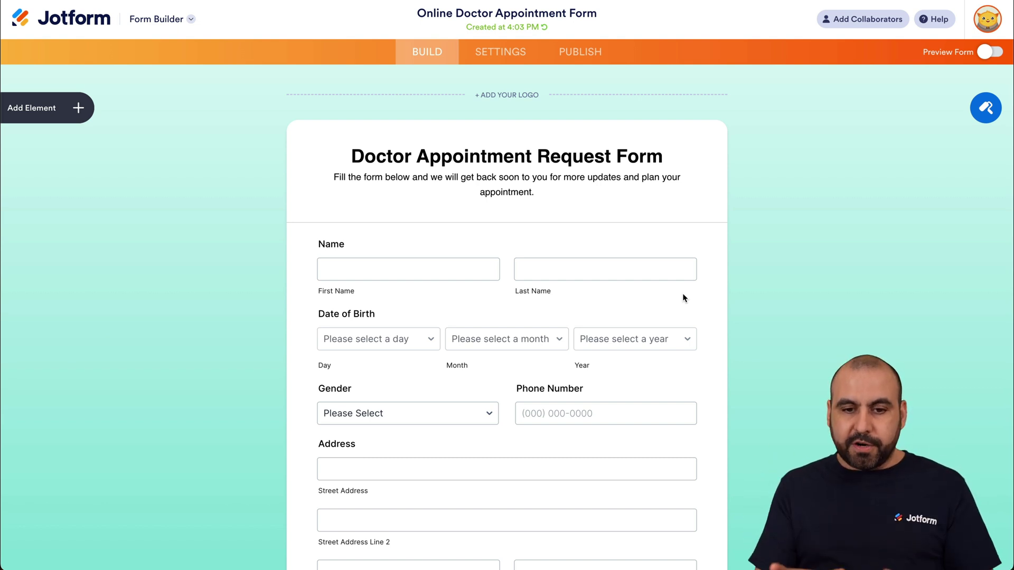
- Look over the Name and Date of Birth fields, open the list of form elements, and review the whole form
{"action": "left_click", "coordinate": [497, 271]}
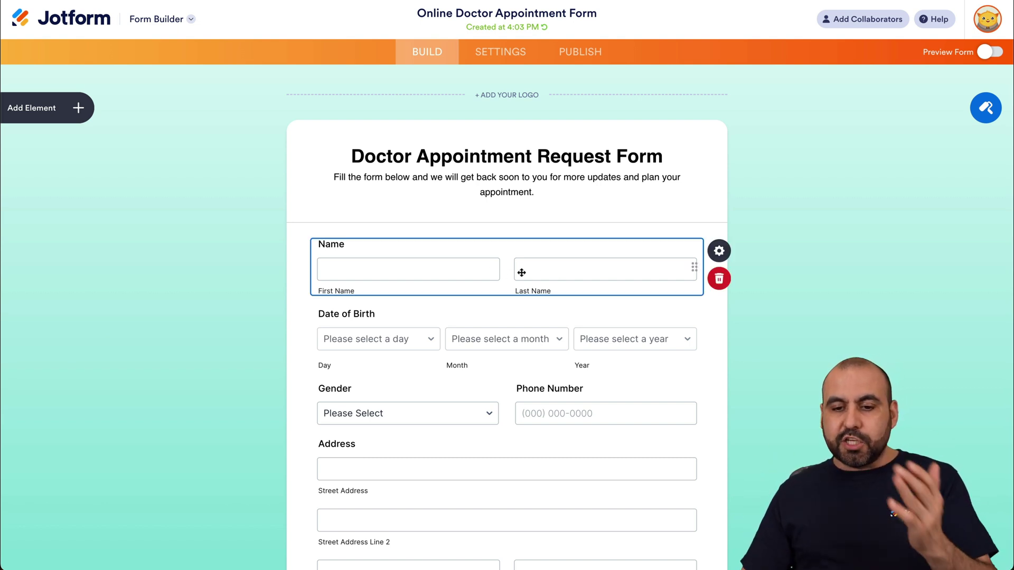
{"action": "left_click", "coordinate": [571, 332]}
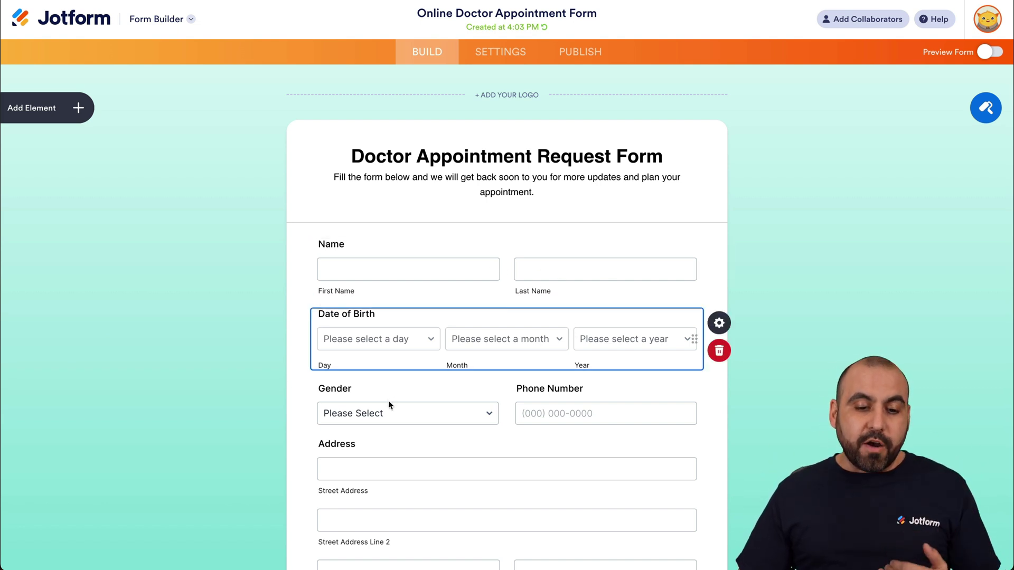
{"action": "double_click", "coordinate": [419, 244]}
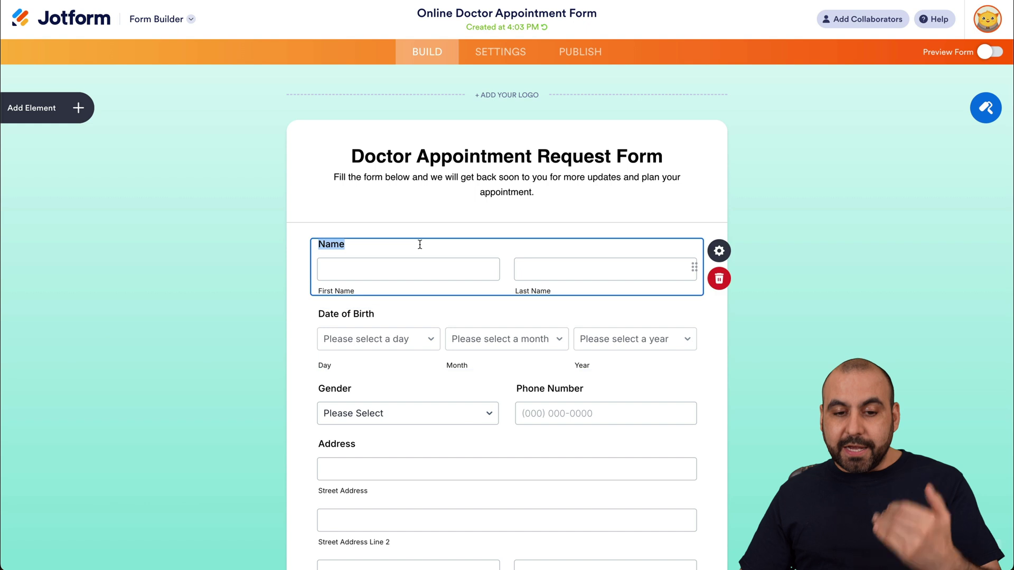
{"action": "left_click", "coordinate": [76, 109]}
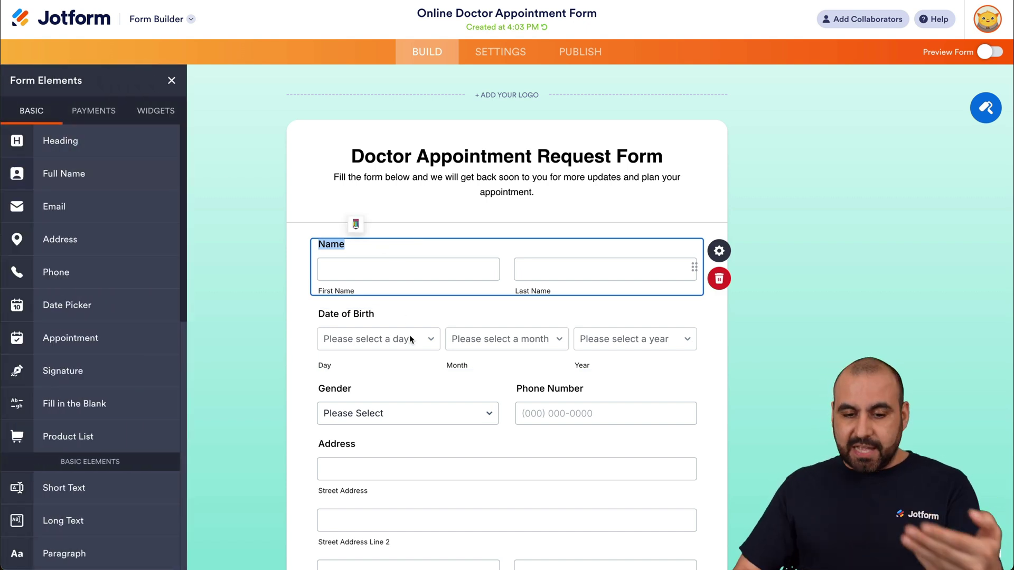
{"action": "scroll", "coordinate": [410, 336], "scroll_direction": "down", "scroll_amount": 8}
{"action": "scroll", "coordinate": [410, 317], "scroll_direction": "up", "scroll_amount": 9}
{"action": "scroll", "coordinate": [410, 320], "scroll_direction": "up", "scroll_amount": 1}
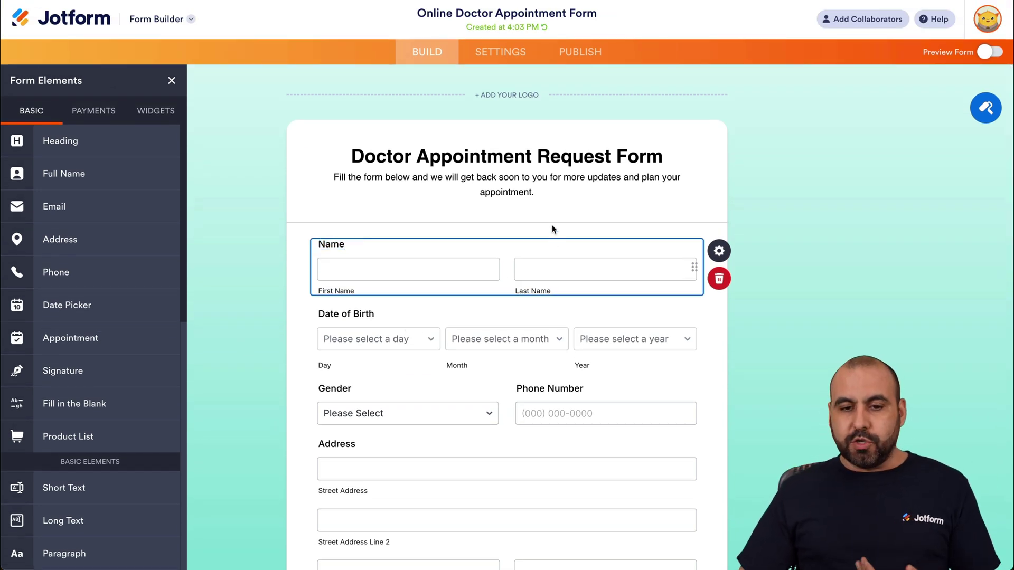
{"action": "scroll", "coordinate": [553, 224], "scroll_direction": "down", "scroll_amount": 1}
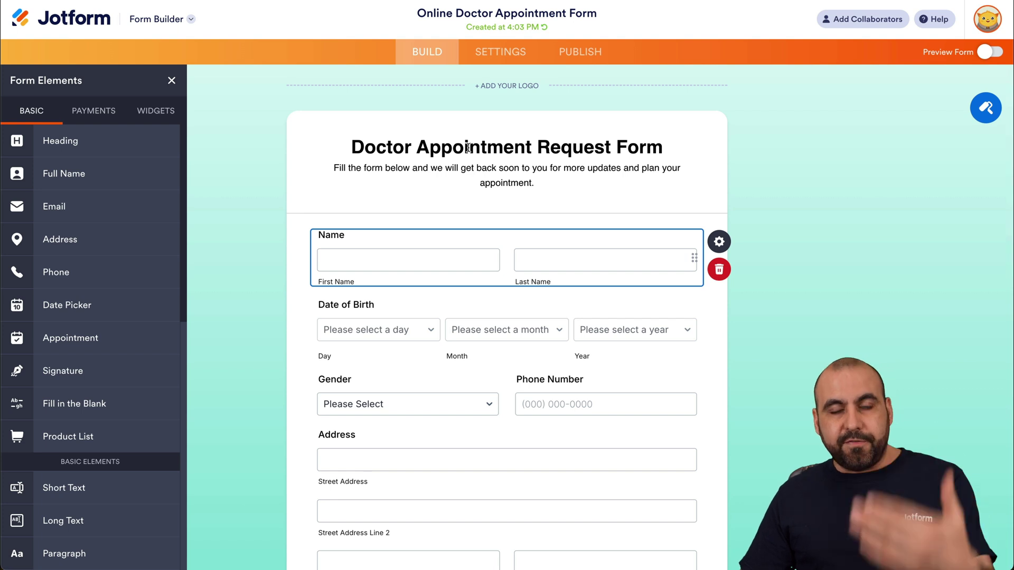
- Examine the editable title and subtitle text in the form's heading
{"action": "left_click", "coordinate": [506, 147]}
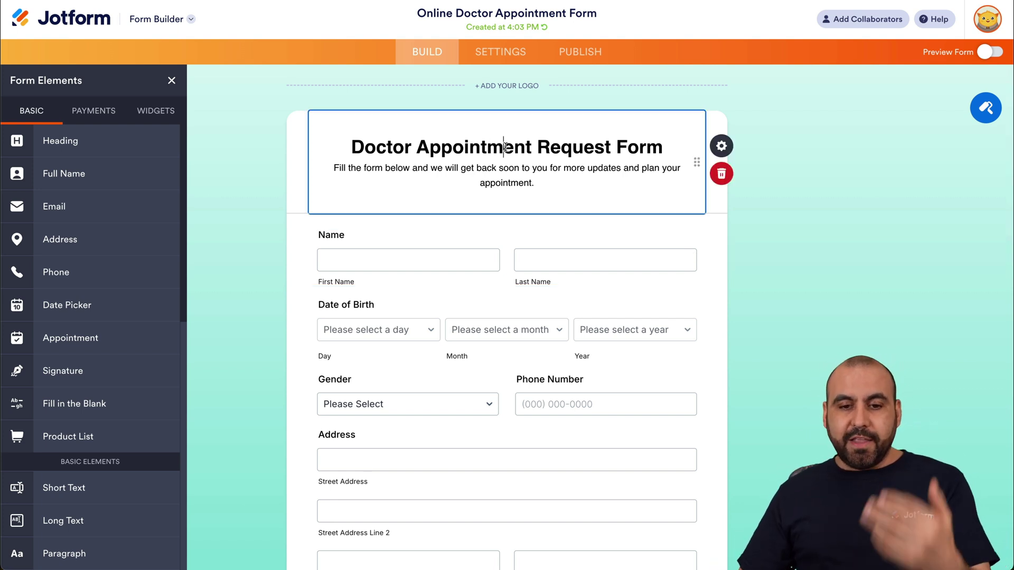
{"action": "triple_click", "coordinate": [462, 146]}
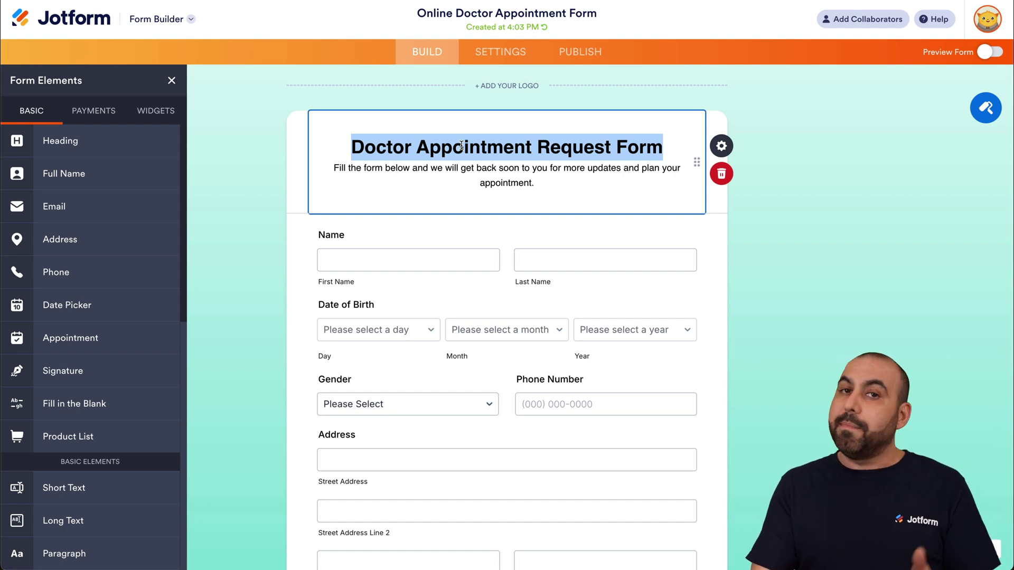
{"action": "triple_click", "coordinate": [495, 169]}
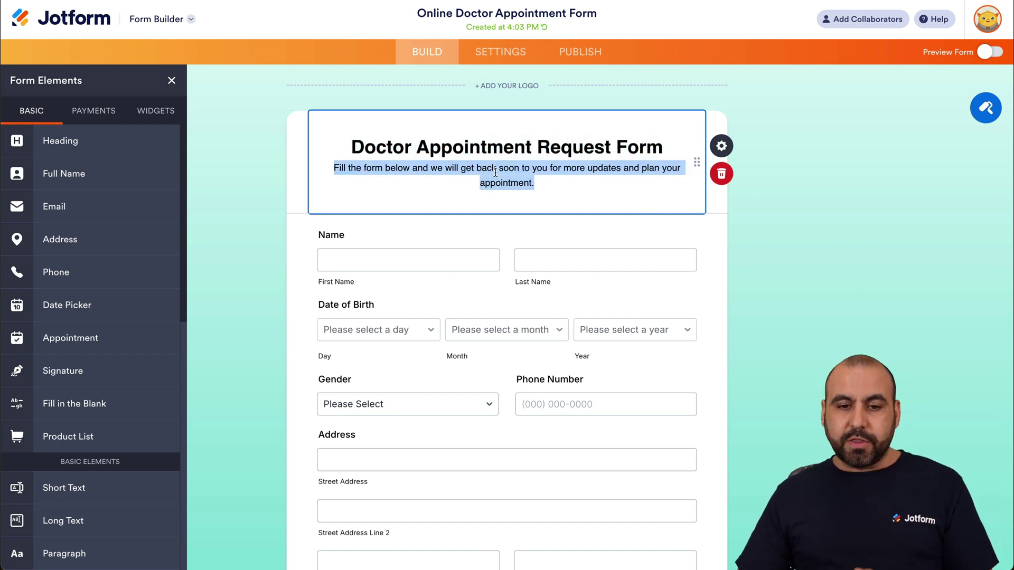
{"action": "left_click", "coordinate": [529, 181]}
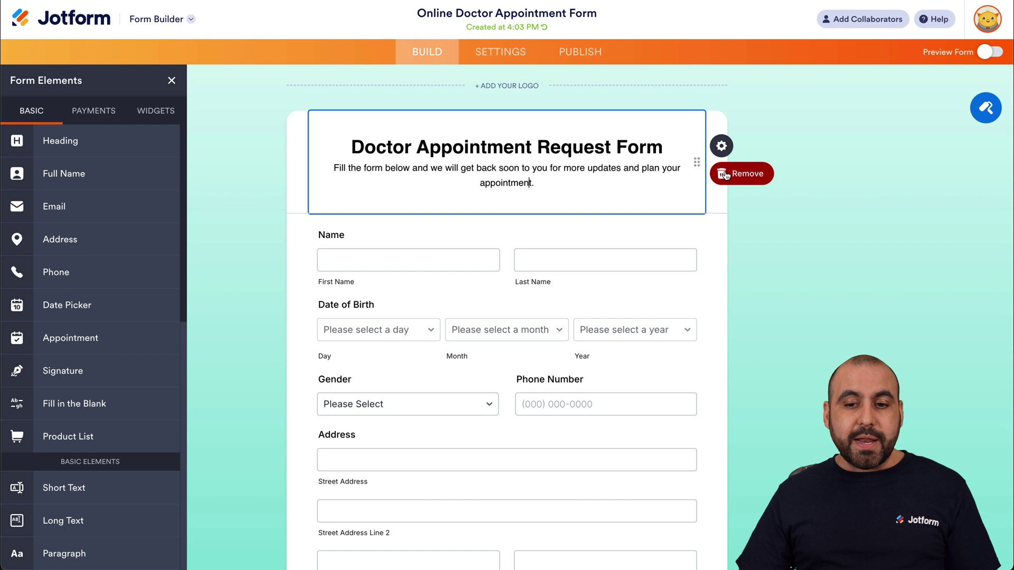
- Make the Name field required in its properties and look over the rest of the form
{"action": "left_click", "coordinate": [469, 249]}
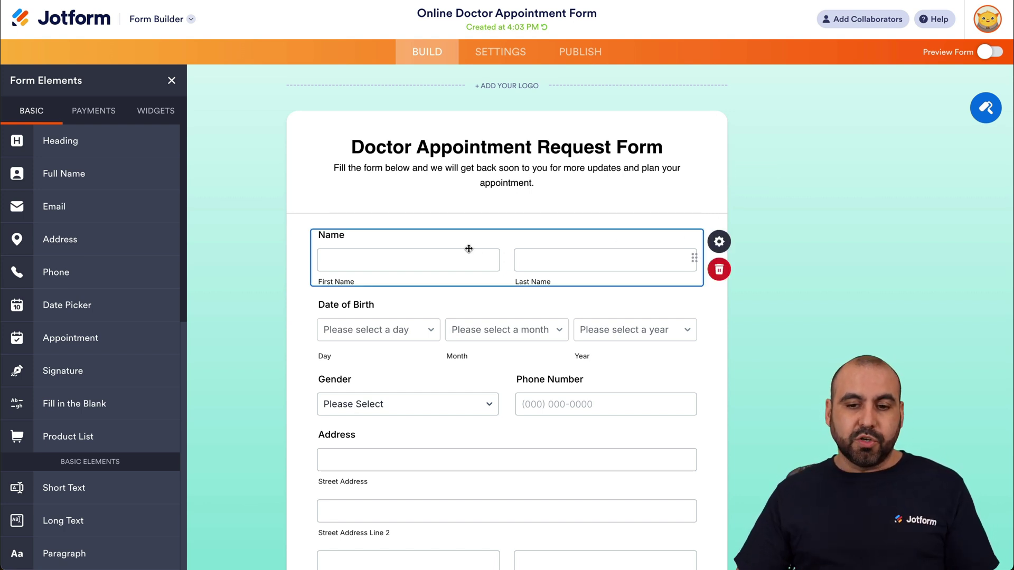
{"action": "left_click", "coordinate": [719, 241]}
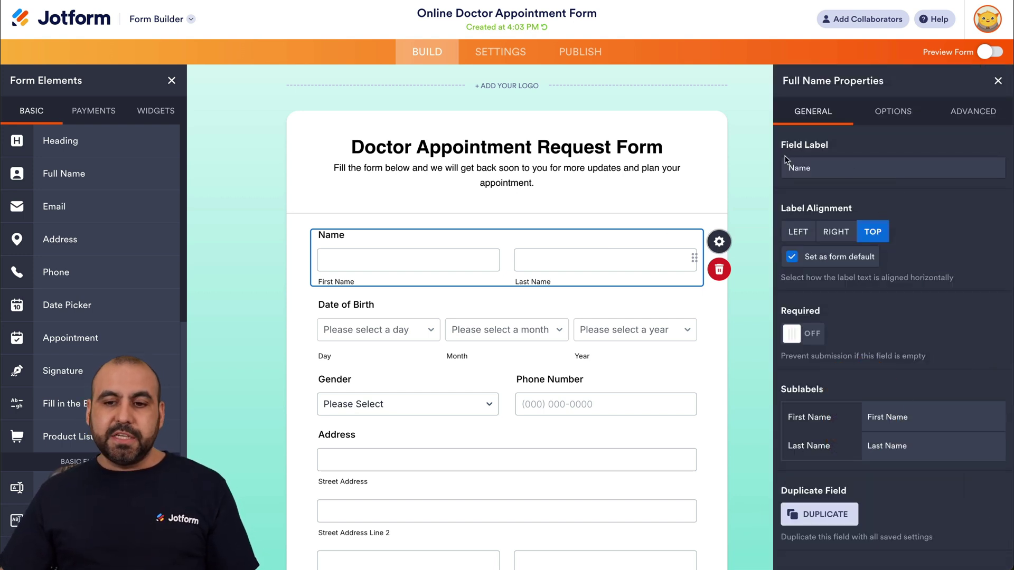
{"action": "left_click", "coordinate": [819, 338]}
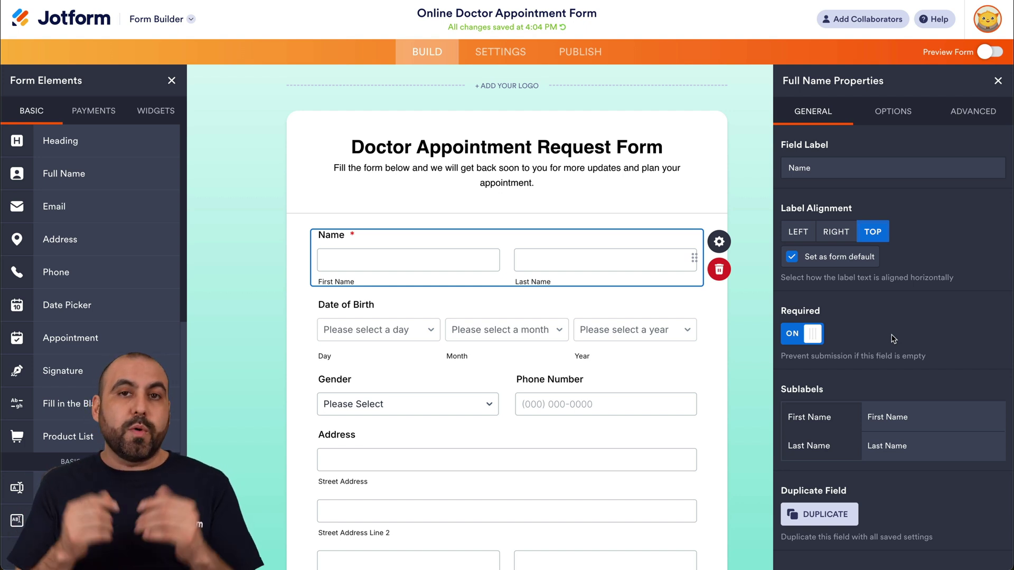
{"action": "scroll", "coordinate": [714, 373], "scroll_direction": "down", "scroll_amount": 15}
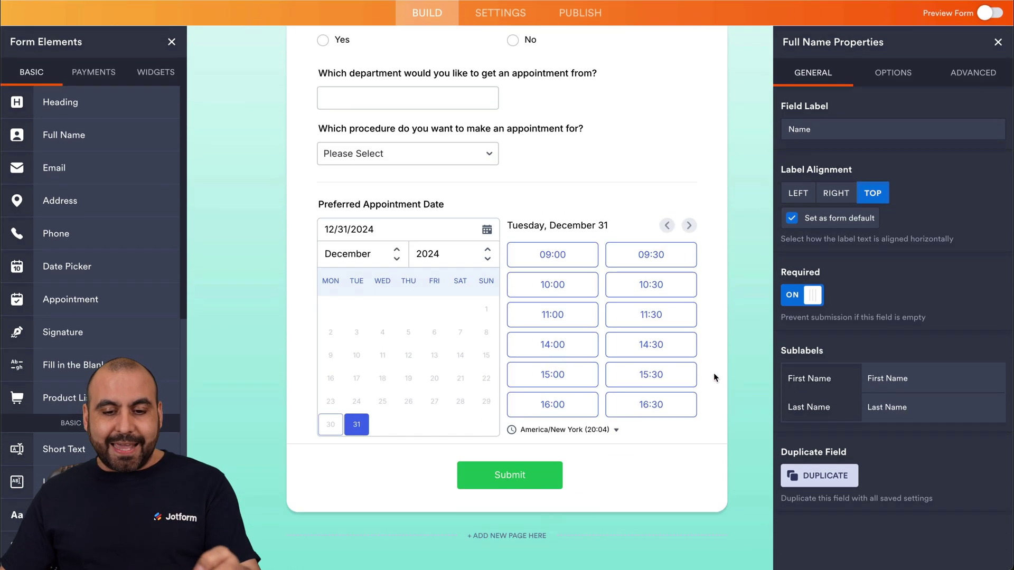
{"action": "scroll", "coordinate": [713, 373], "scroll_direction": "up", "scroll_amount": 15}
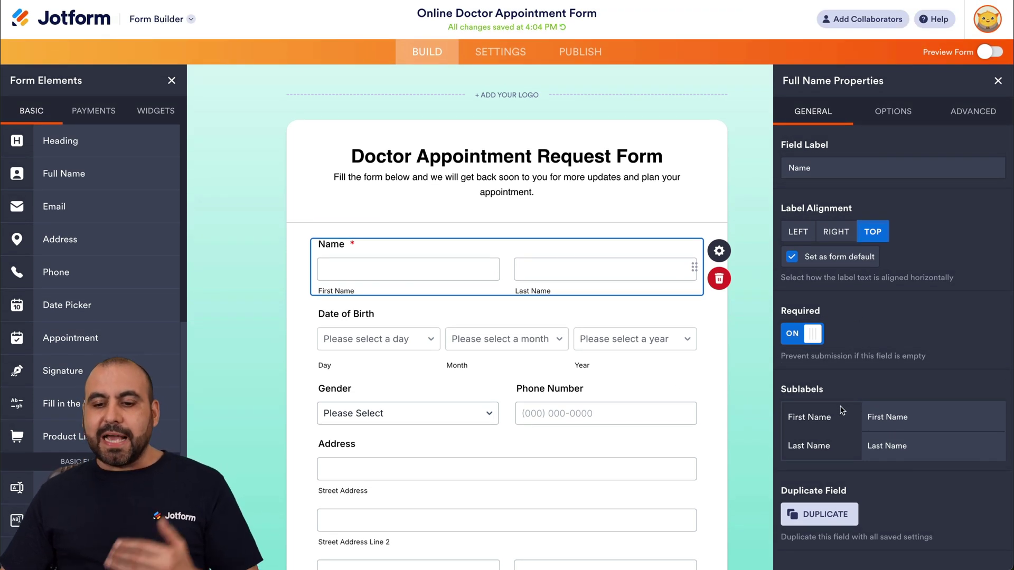
- Turn on the Name field's Middle Name, Prefix and Suffix options, and turn all three off again
{"action": "left_click", "coordinate": [891, 123]}
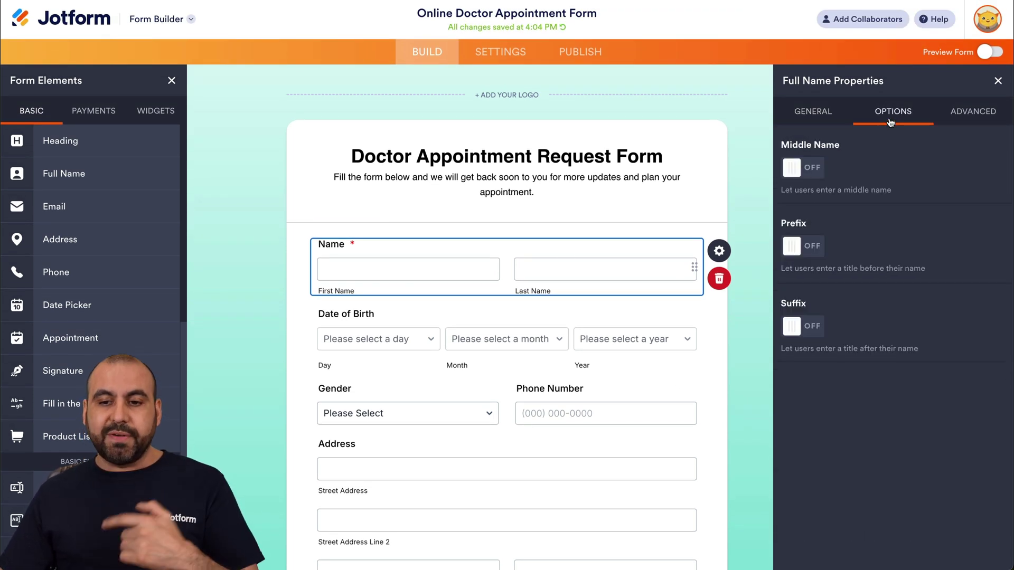
{"action": "left_click", "coordinate": [811, 174]}
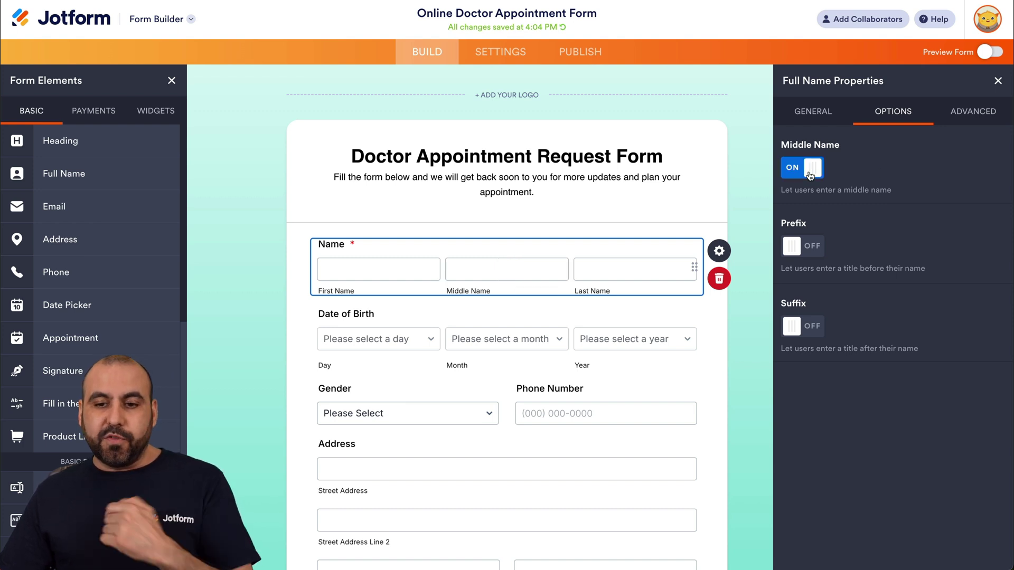
{"action": "left_click", "coordinate": [807, 253]}
{"action": "left_click", "coordinate": [822, 316]}
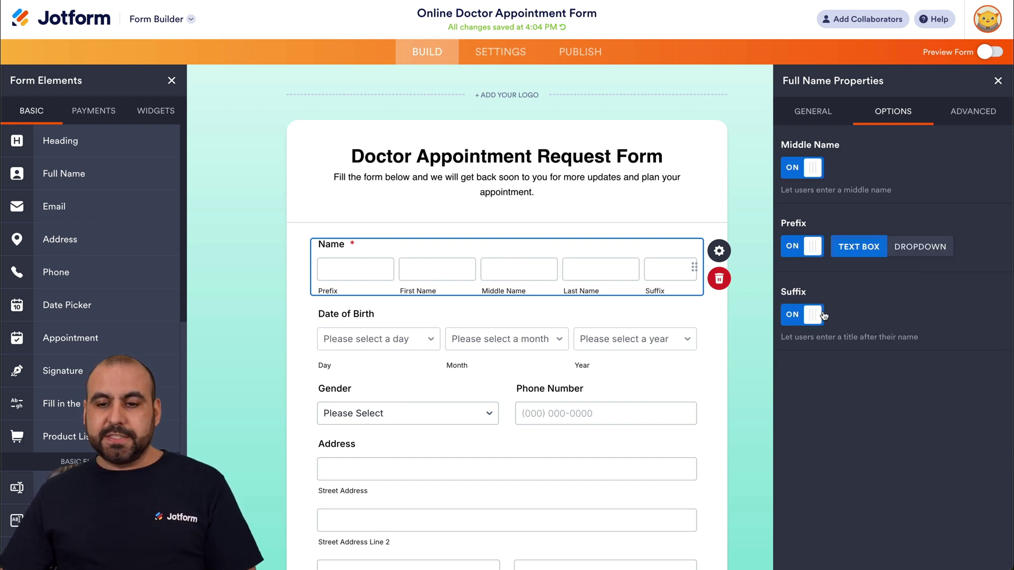
{"action": "left_click", "coordinate": [823, 315]}
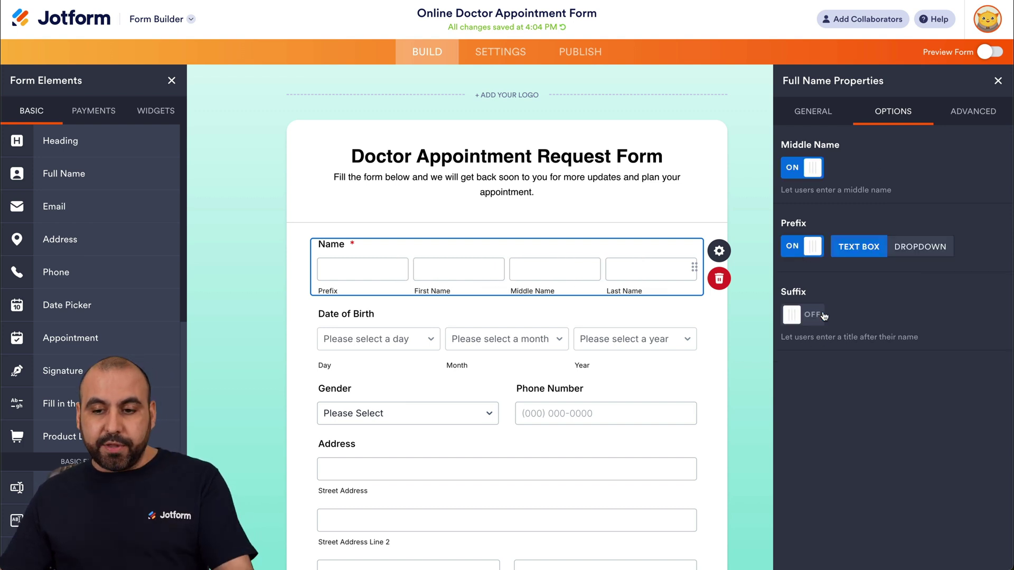
{"action": "left_click", "coordinate": [816, 253]}
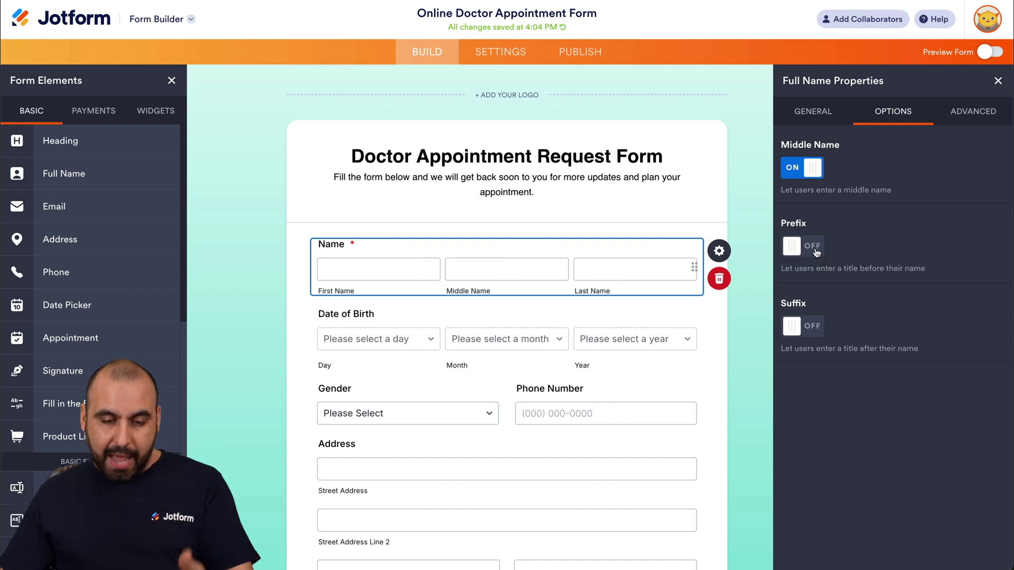
{"action": "left_click", "coordinate": [809, 169]}
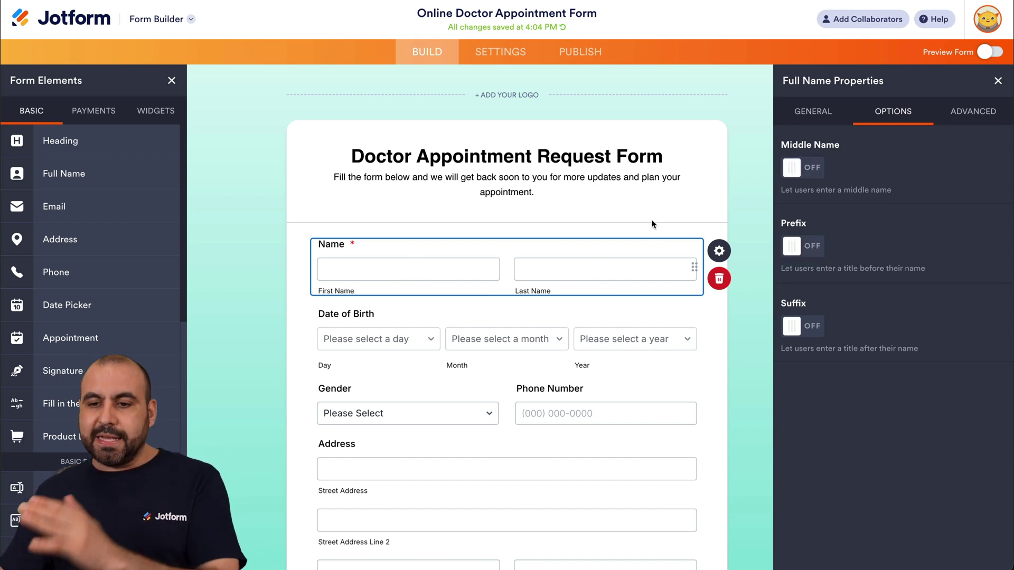
- Open the Date of Birth field's properties and review the available date formats
{"action": "left_click", "coordinate": [997, 82]}
{"action": "left_click", "coordinate": [459, 315]}
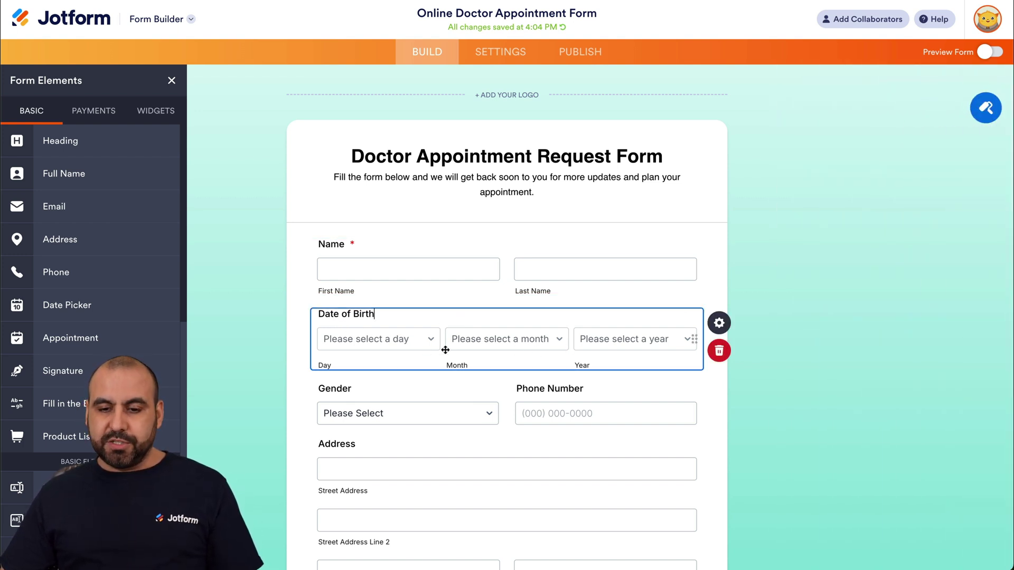
{"action": "left_click", "coordinate": [719, 323]}
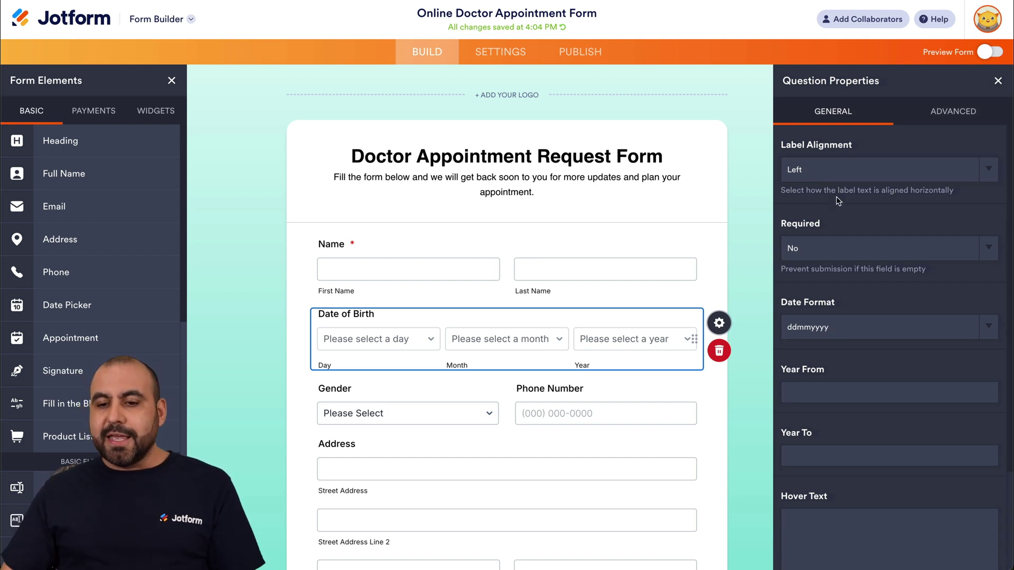
{"action": "left_click", "coordinate": [885, 327]}
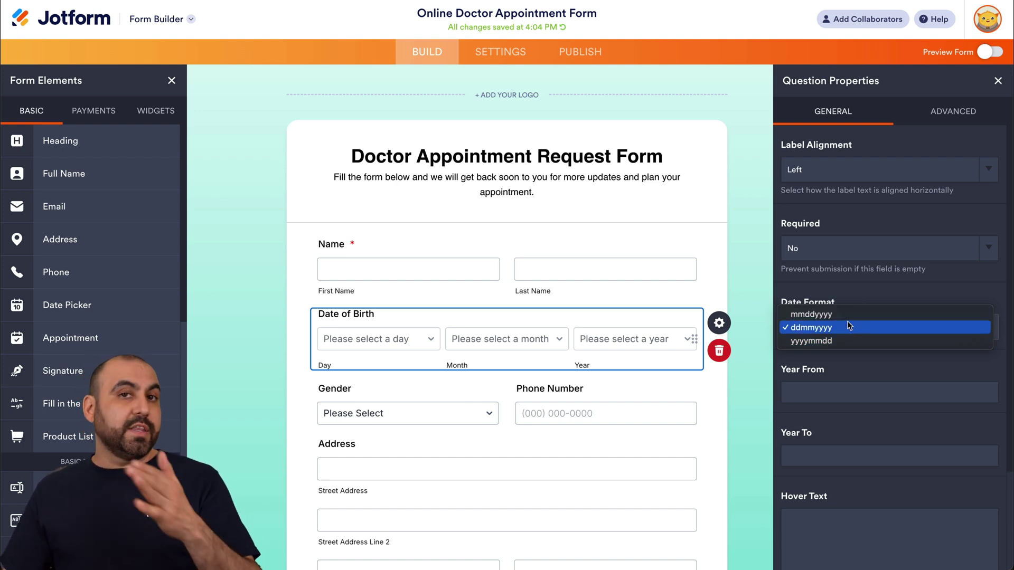
{"action": "left_click", "coordinate": [828, 358]}
{"action": "scroll", "coordinate": [850, 358], "scroll_direction": "down", "scroll_amount": 1}
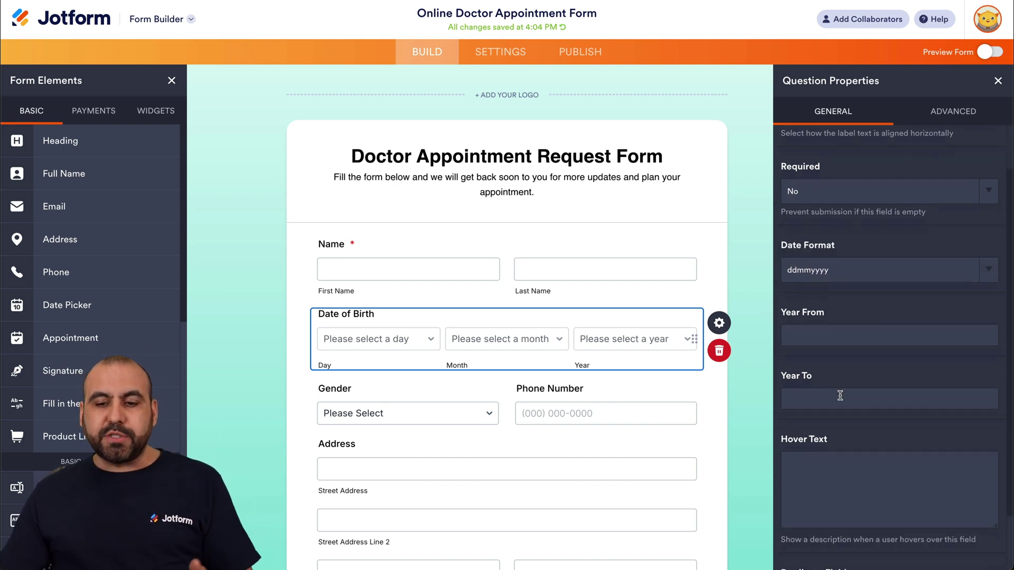
- Limit the Date of Birth field's year range to 1924 through 2020
{"action": "left_click", "coordinate": [858, 337]}
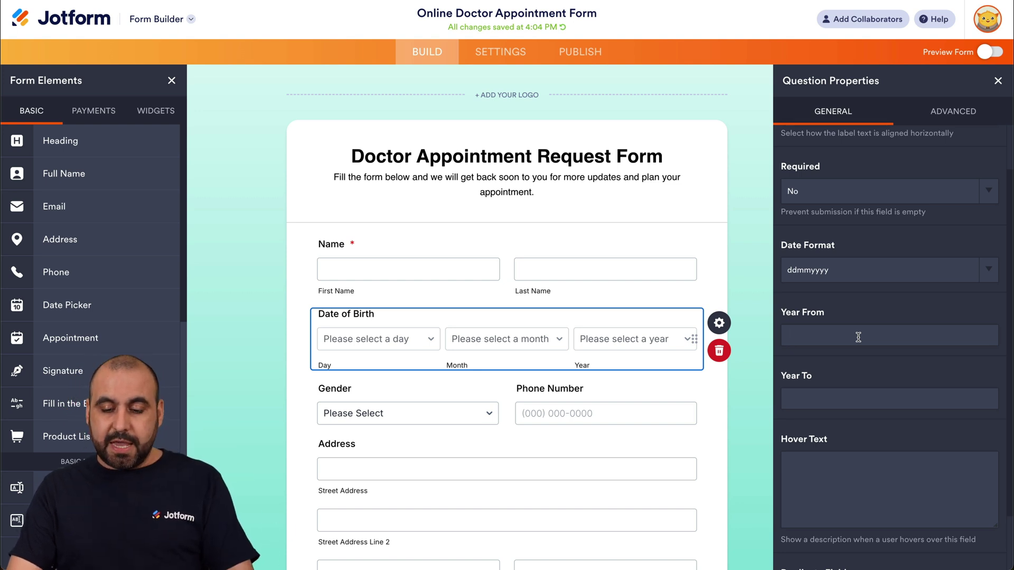
{"action": "type", "text": "1924"}
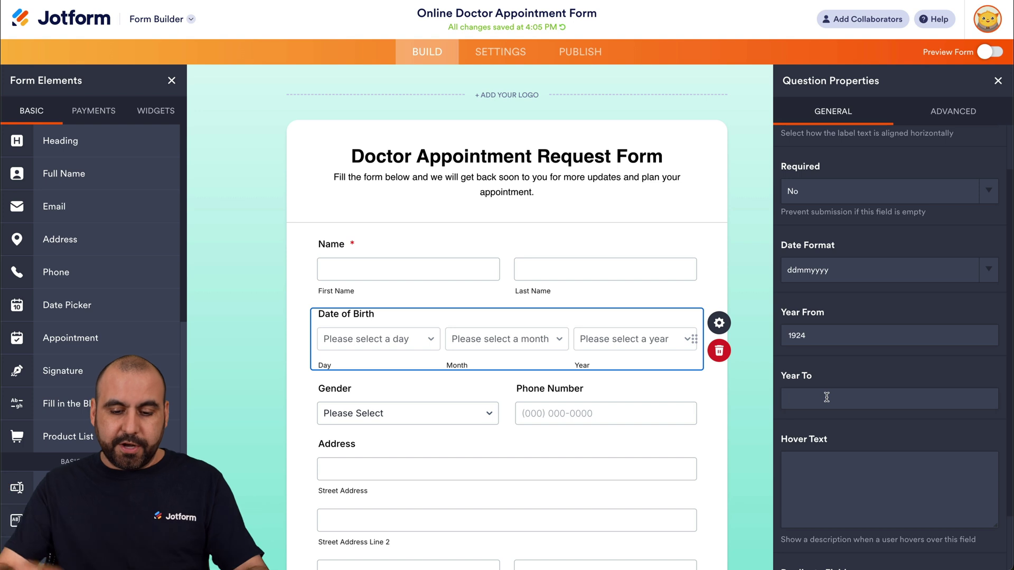
{"action": "type", "text": "2020"}
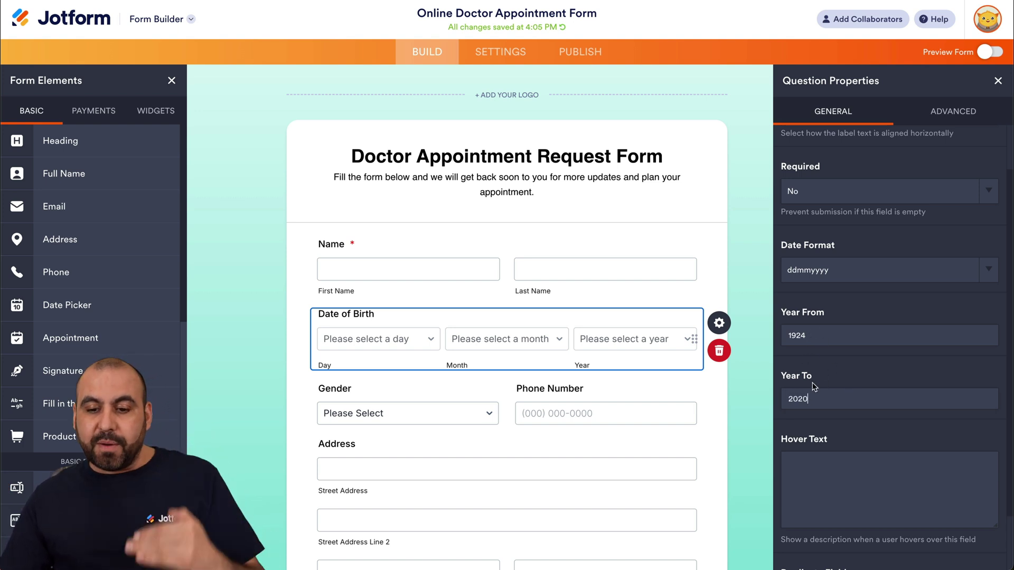
{"action": "scroll", "coordinate": [822, 404], "scroll_direction": "down", "scroll_amount": 2}
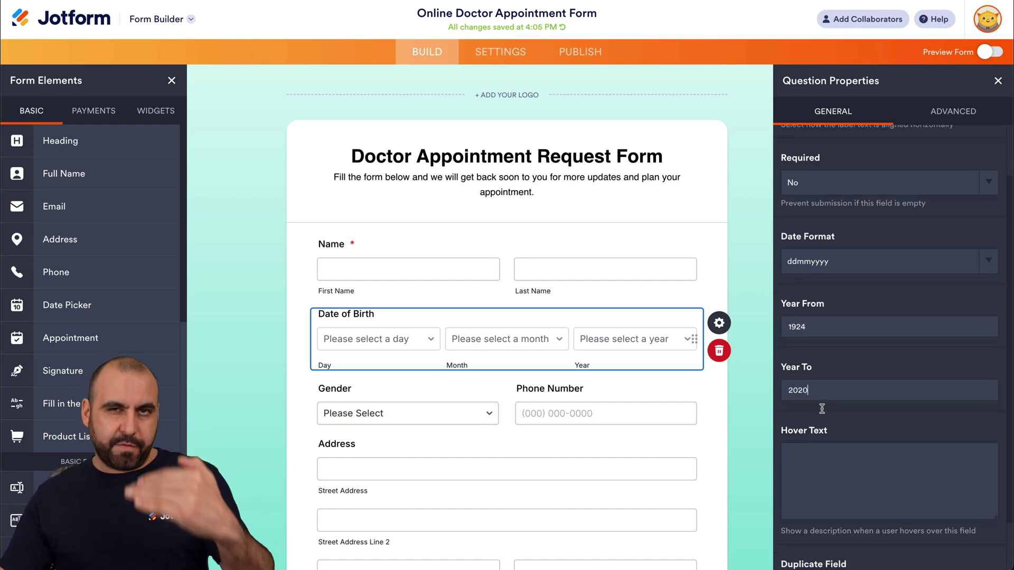
{"action": "scroll", "coordinate": [822, 409], "scroll_direction": "up", "scroll_amount": 3}
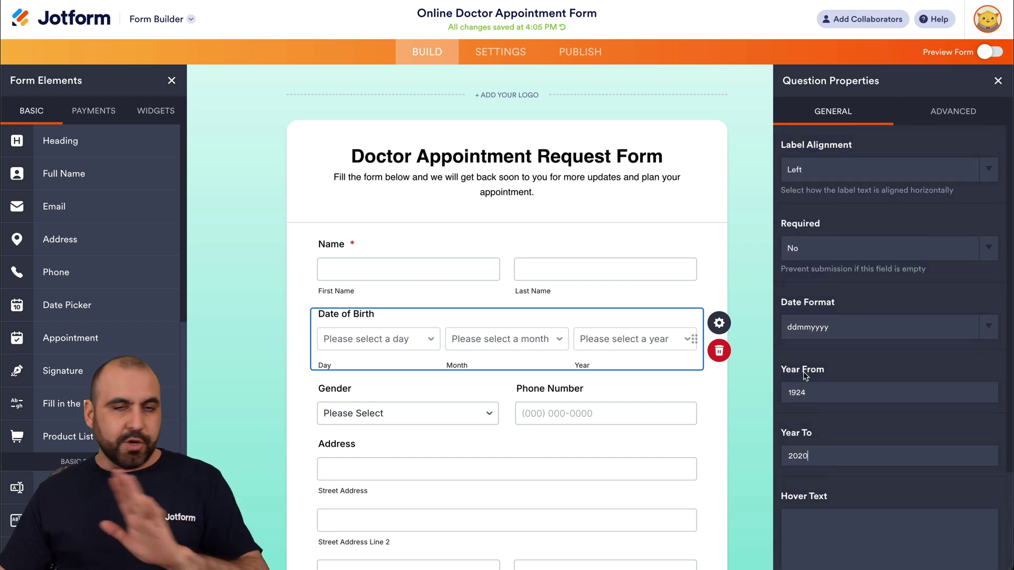
- Look over the general properties of the Gender, Phone Number and Email fields
{"action": "left_click", "coordinate": [458, 403]}
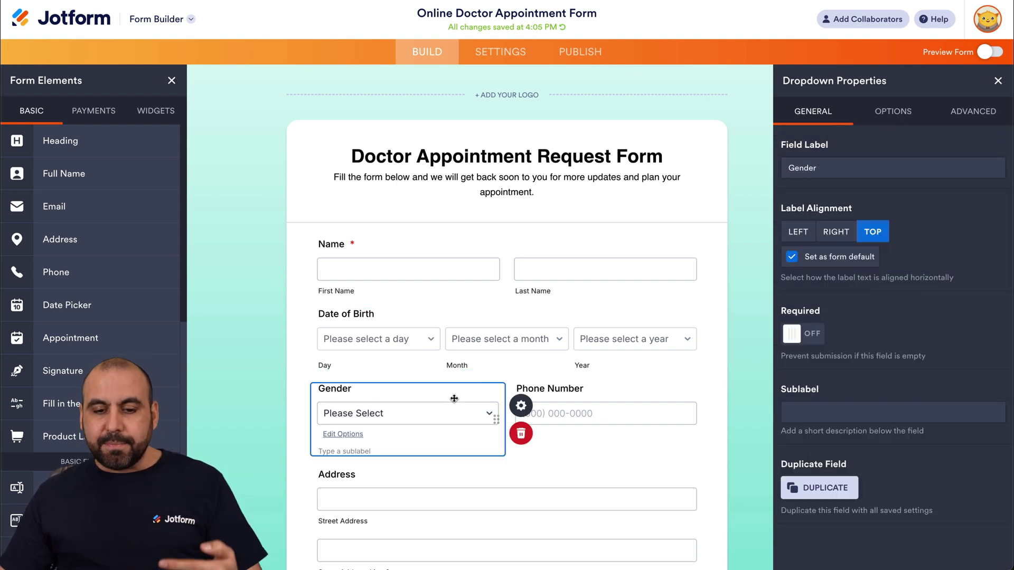
{"action": "left_click", "coordinate": [594, 401]}
{"action": "left_click", "coordinate": [717, 405]}
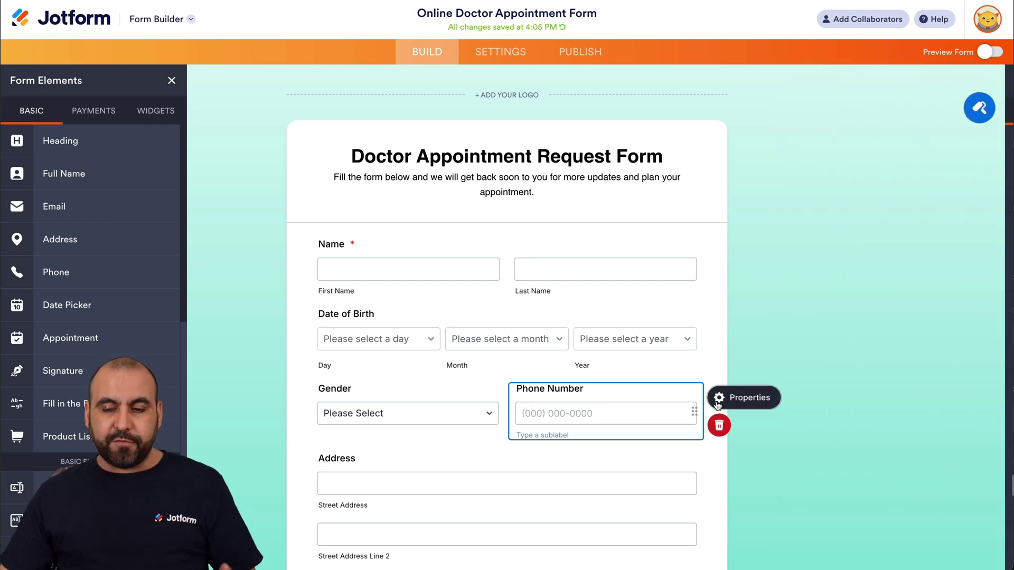
{"action": "left_click", "coordinate": [719, 404]}
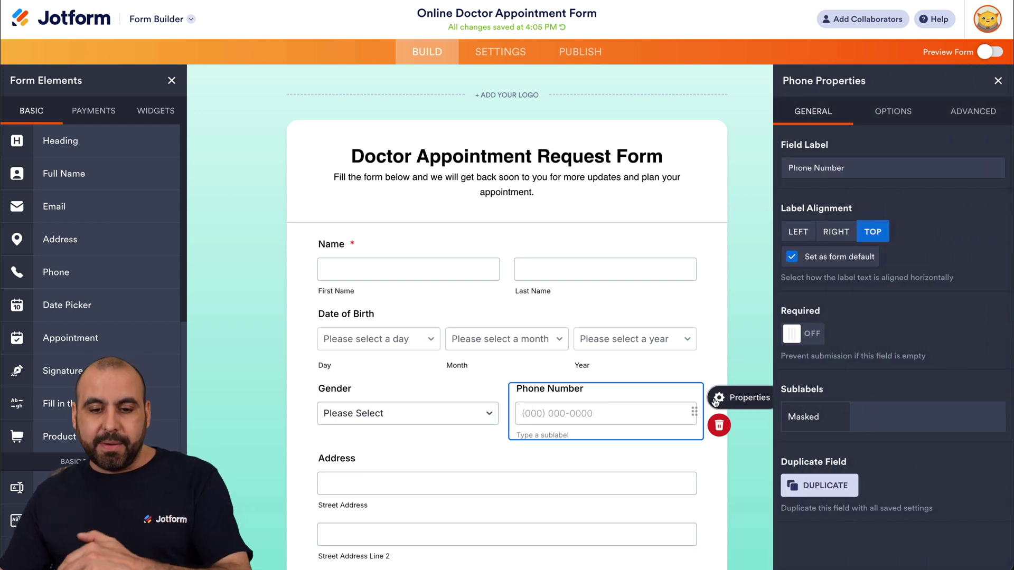
{"action": "scroll", "coordinate": [670, 397], "scroll_direction": "down", "scroll_amount": 6}
{"action": "left_click", "coordinate": [645, 333]}
{"action": "scroll", "coordinate": [645, 335], "scroll_direction": "up", "scroll_amount": 3}
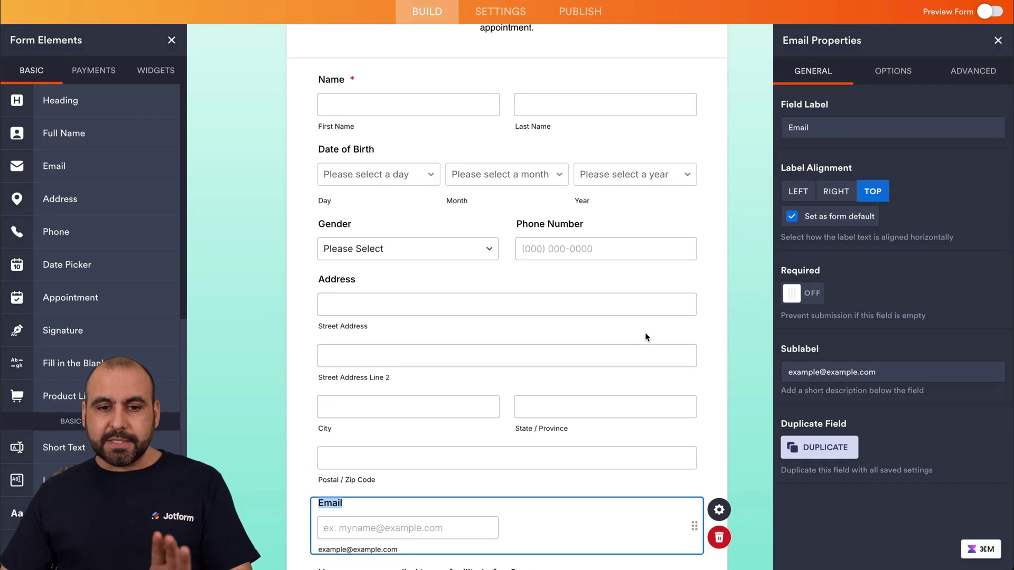
- Open the Gender dropdown's option list for editing, review its choices, and leave it
{"action": "left_click", "coordinate": [285, 205]}
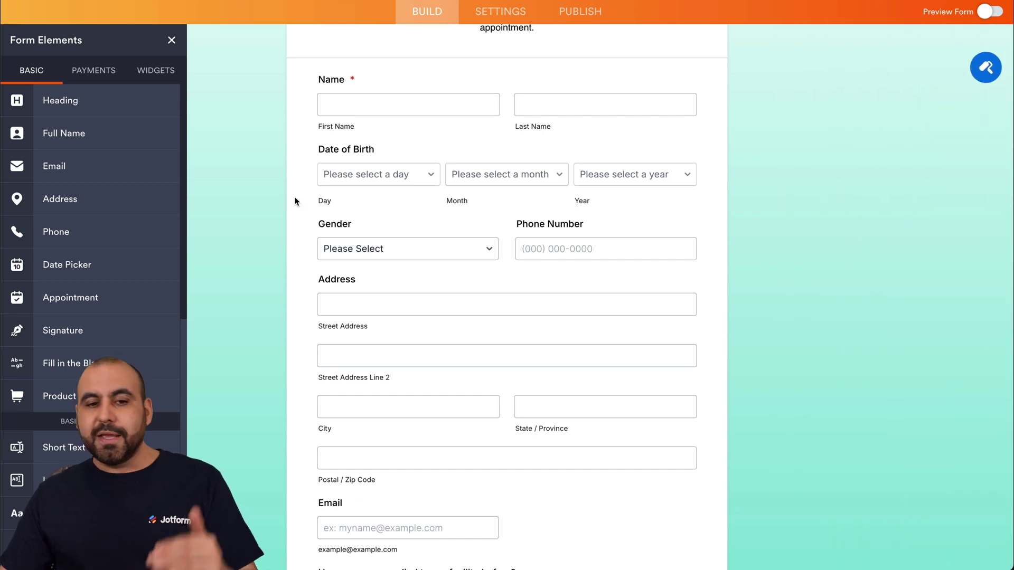
{"action": "left_click", "coordinate": [453, 251]}
{"action": "left_click", "coordinate": [393, 269]}
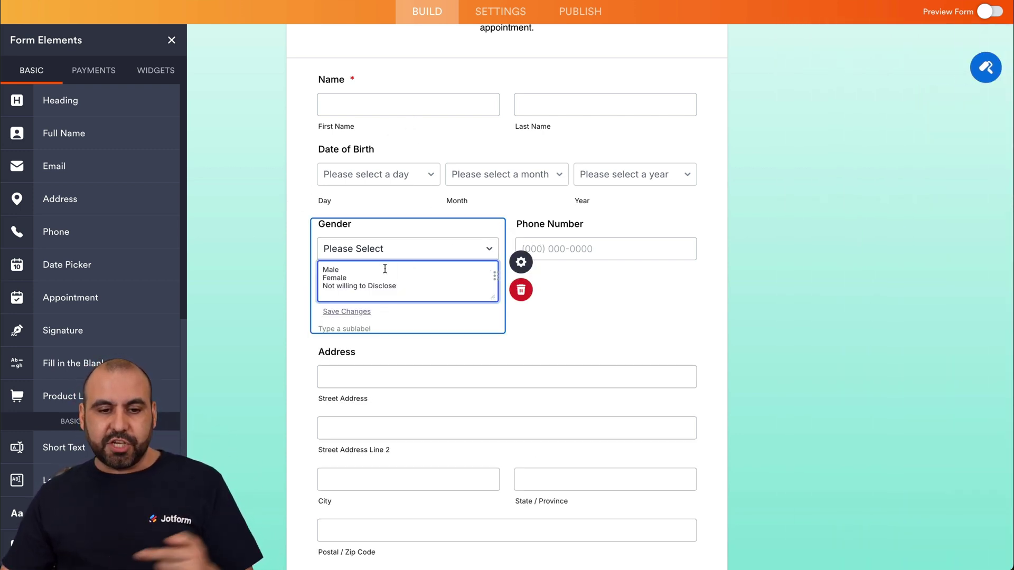
{"action": "key", "text": "Return"}
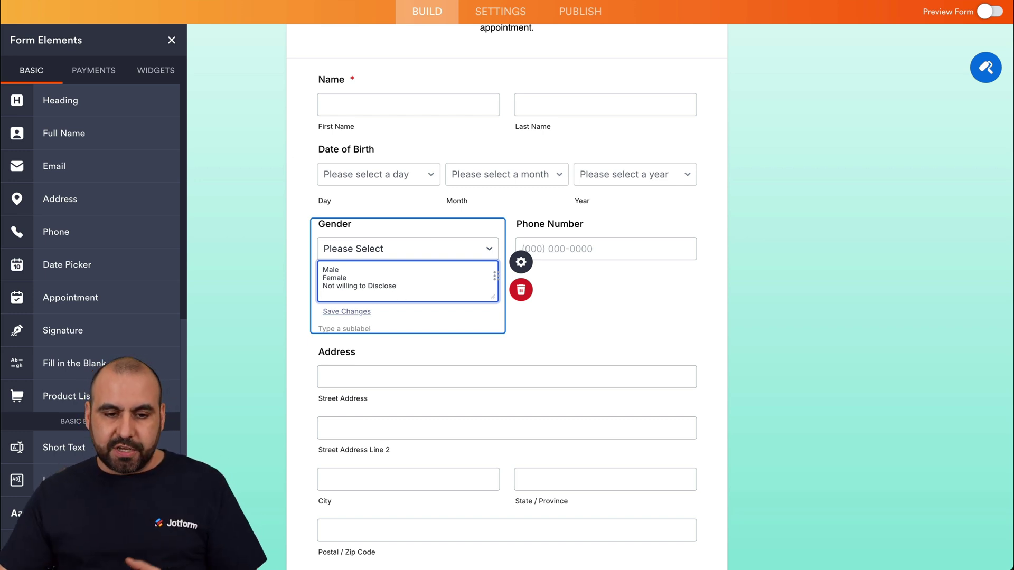
{"action": "left_click", "coordinate": [302, 236]}
- Examine the facility and department questions and the option list of the appointment procedure dropdown
{"action": "scroll", "coordinate": [494, 274], "scroll_direction": "down", "scroll_amount": 3}
{"action": "scroll", "coordinate": [497, 269], "scroll_direction": "down", "scroll_amount": 4}
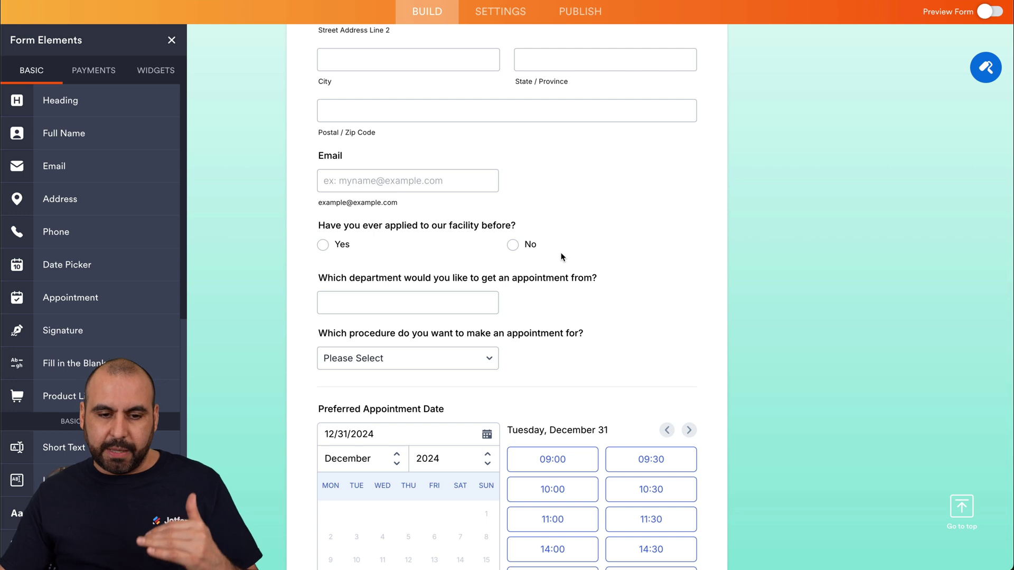
{"action": "scroll", "coordinate": [563, 257], "scroll_direction": "down", "scroll_amount": 1}
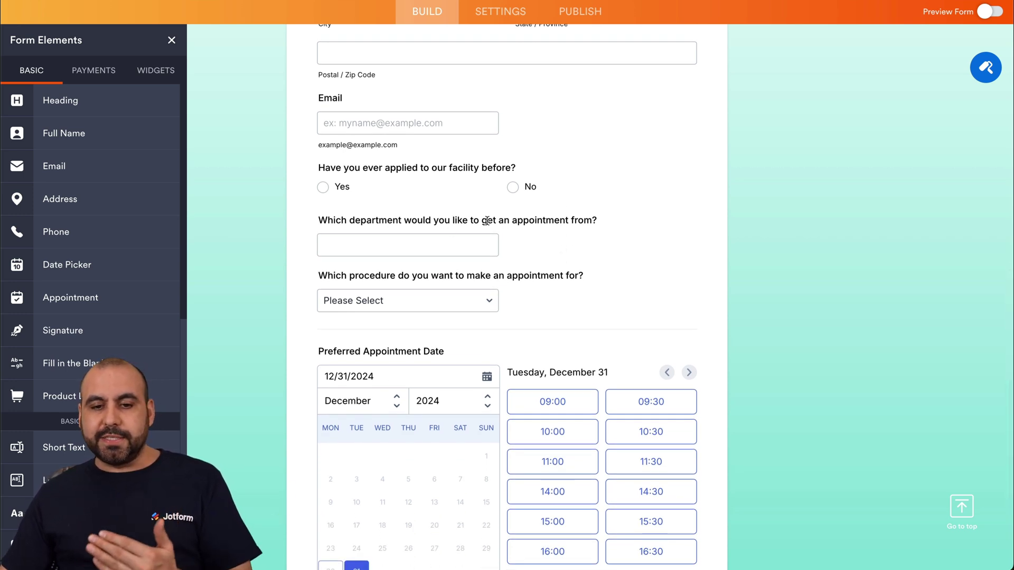
{"action": "left_click", "coordinate": [478, 244]}
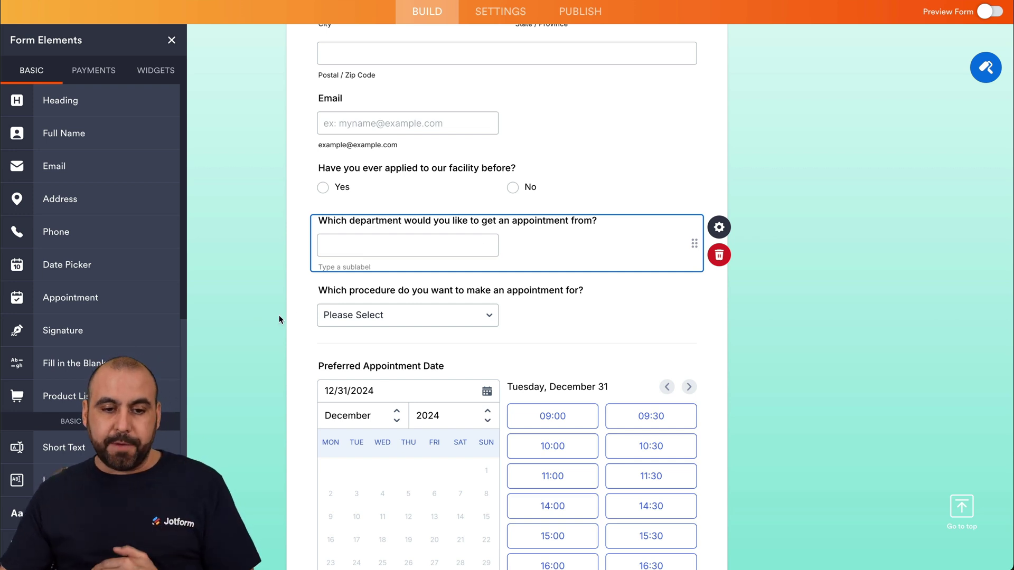
{"action": "left_click", "coordinate": [550, 296]}
{"action": "left_click", "coordinate": [477, 297]}
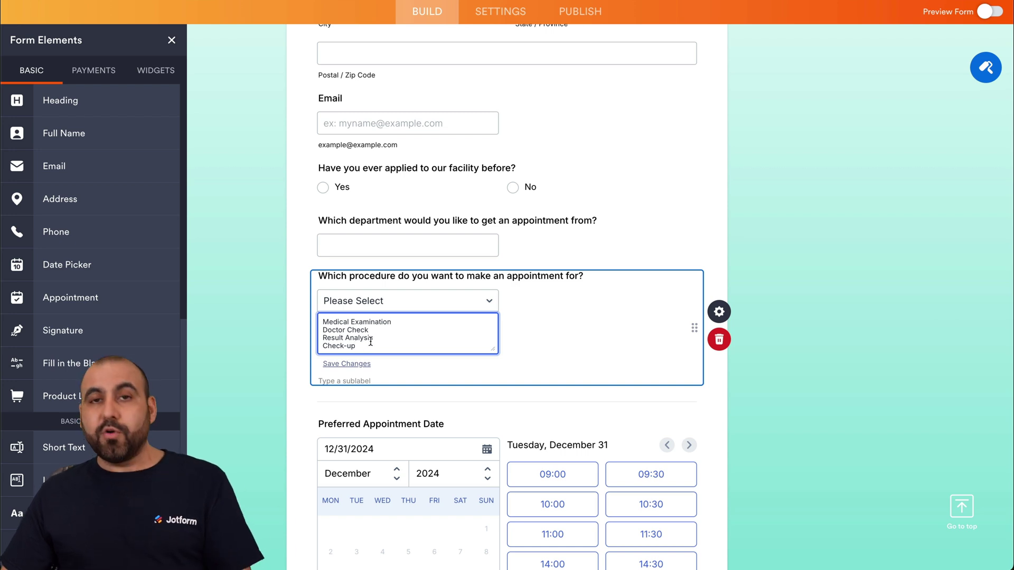
{"action": "left_click", "coordinate": [301, 305]}
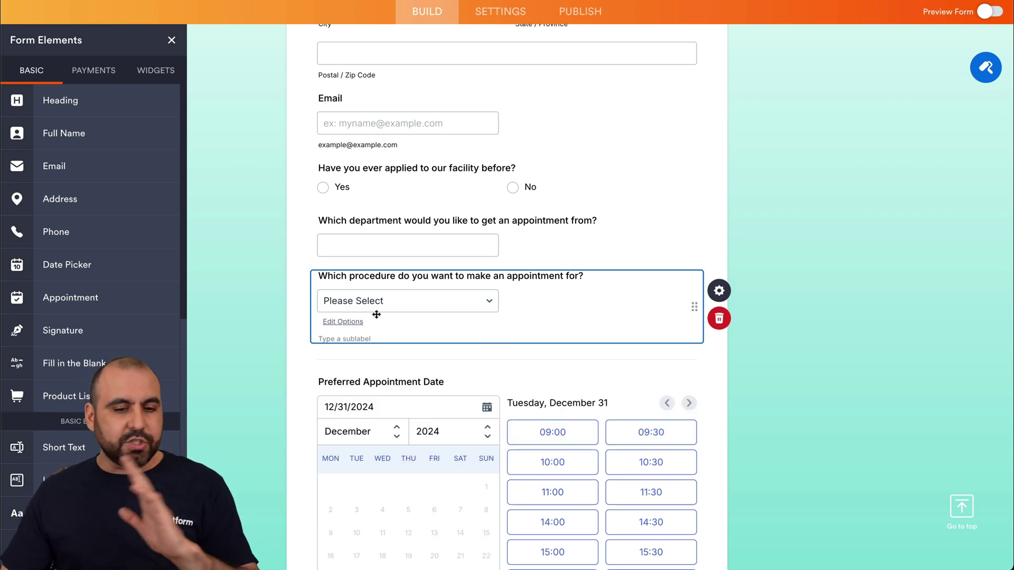
- Open the Preferred Appointment Date field's properties, review its label, and make the field required
{"action": "scroll", "coordinate": [451, 338], "scroll_direction": "down", "scroll_amount": 3}
{"action": "left_click", "coordinate": [451, 277]}
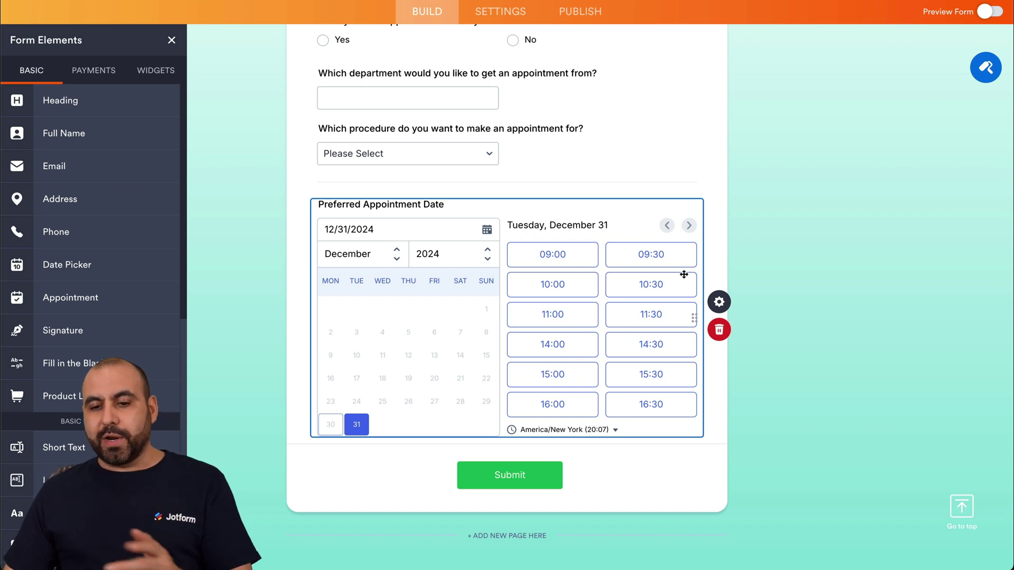
{"action": "left_click", "coordinate": [722, 303]}
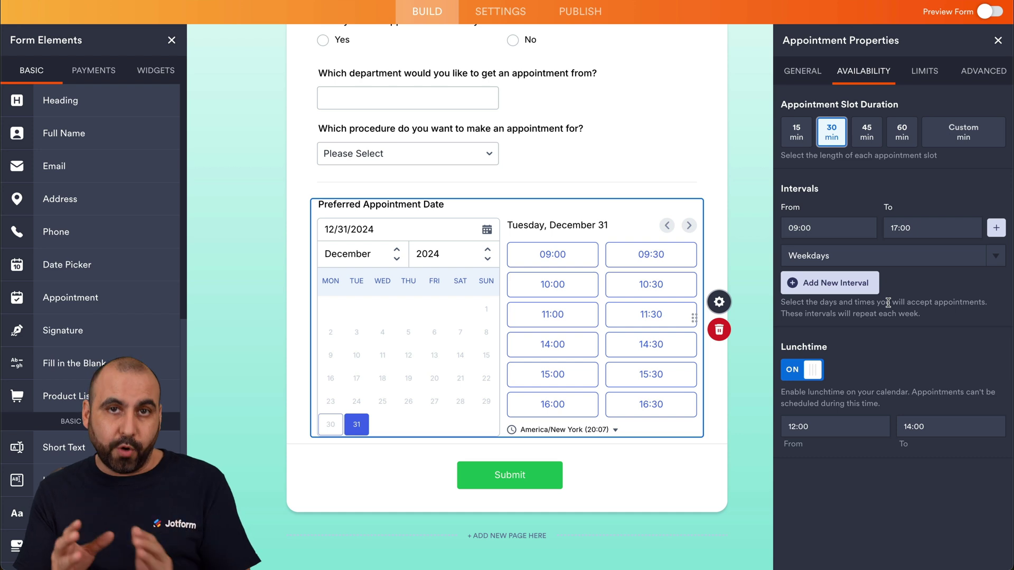
{"action": "left_click", "coordinate": [814, 76]}
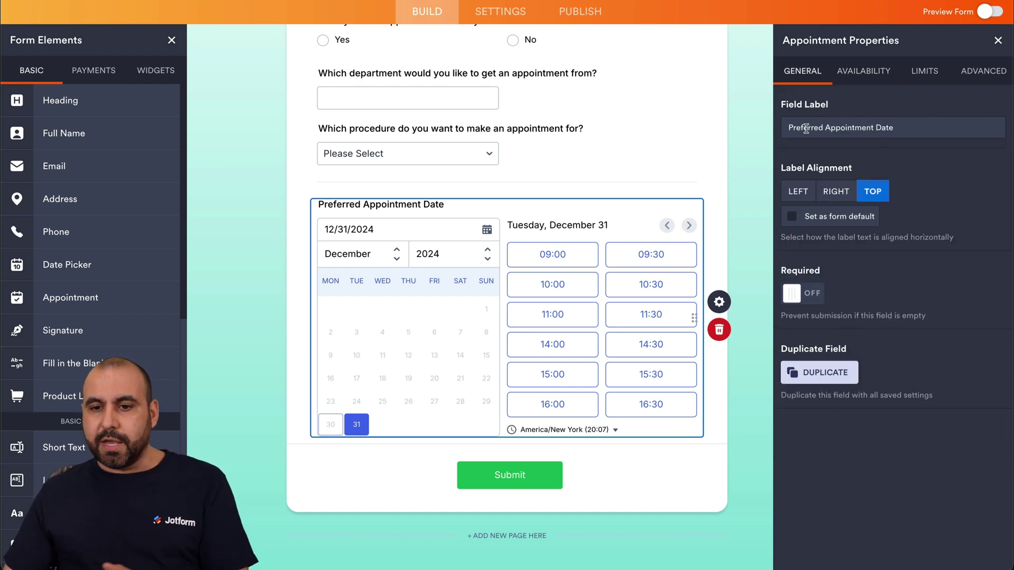
{"action": "left_click_drag", "start_coordinate": [787, 128], "coordinate": [898, 128]}
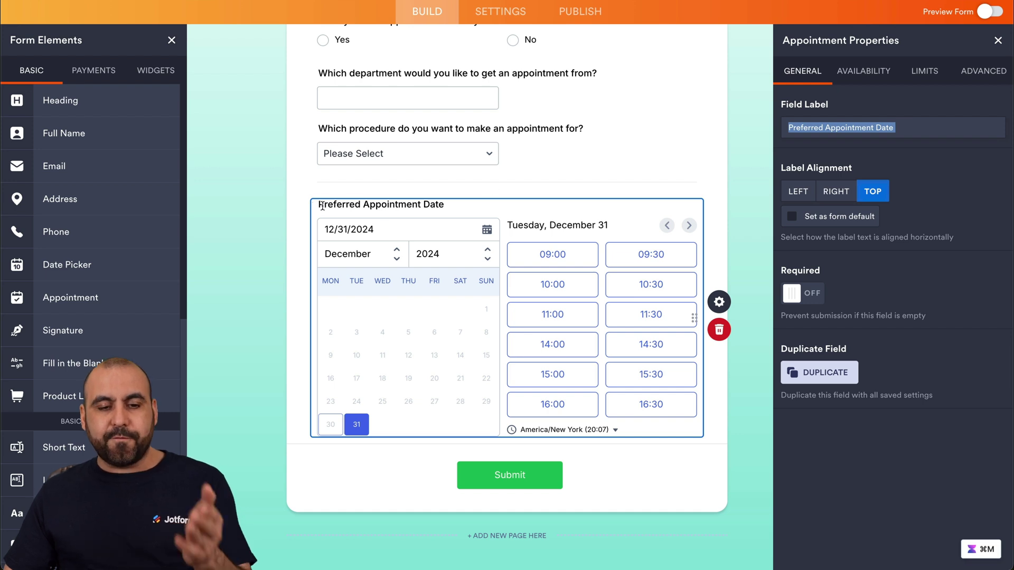
{"action": "left_click", "coordinate": [905, 128]}
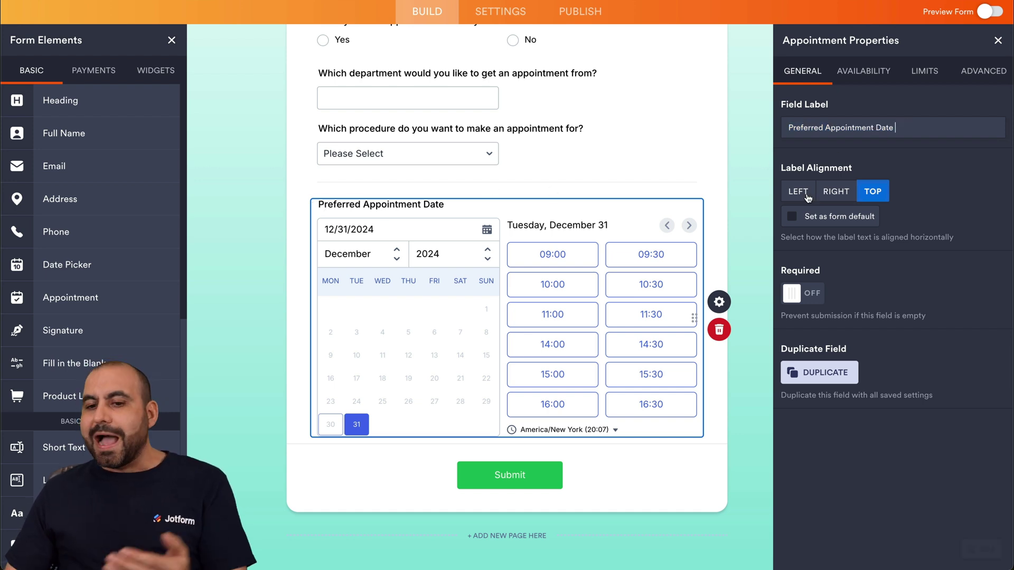
{"action": "left_click", "coordinate": [816, 295]}
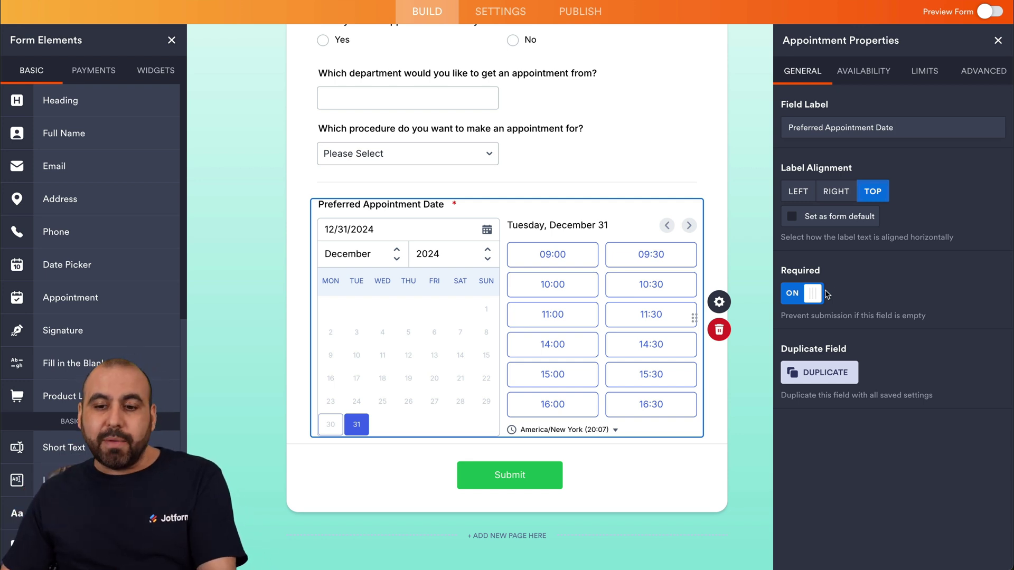
- Set the appointment slot duration to 60 minutes in the appointment field's availability settings
{"action": "left_click", "coordinate": [867, 71]}
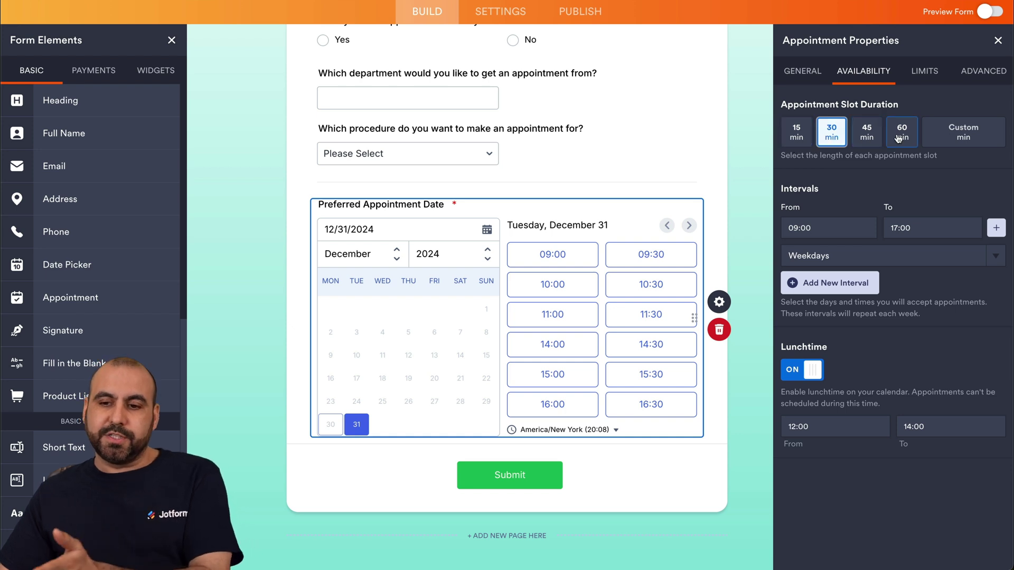
{"action": "left_click", "coordinate": [954, 137]}
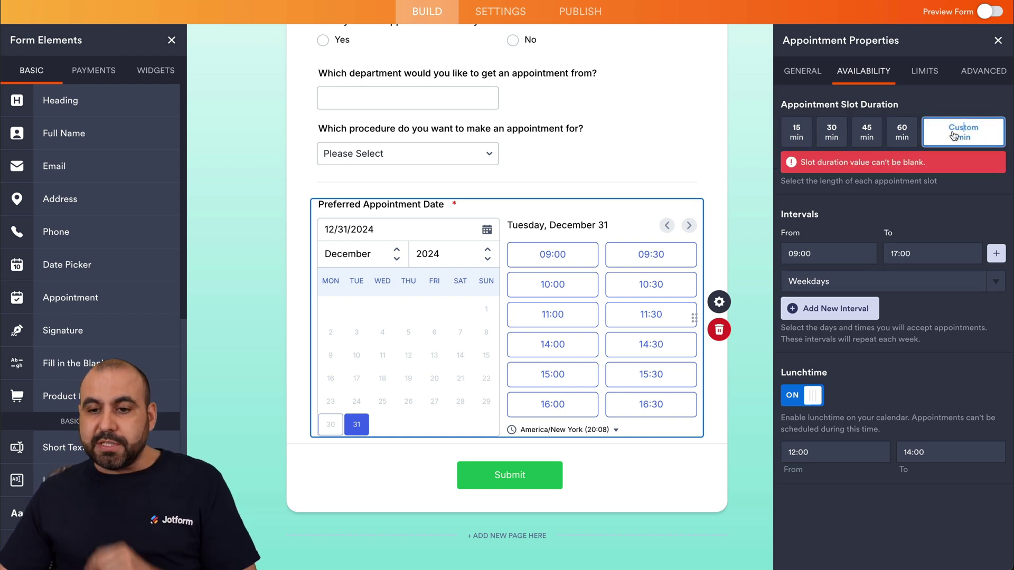
{"action": "left_click", "coordinate": [909, 138]}
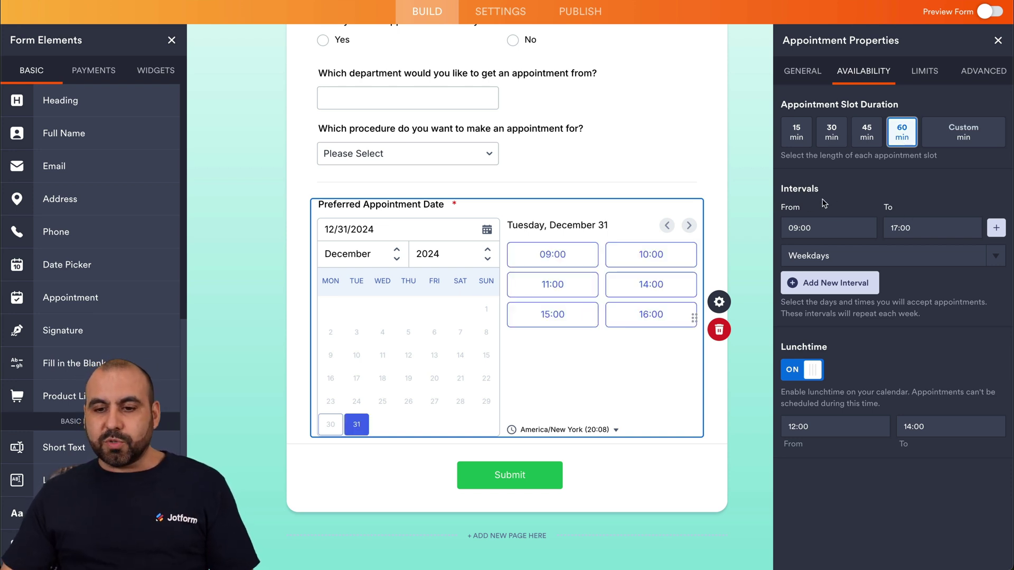
- Review the days covered by the weekday appointment interval and set its end time to 11:00
{"action": "left_click", "coordinate": [847, 261]}
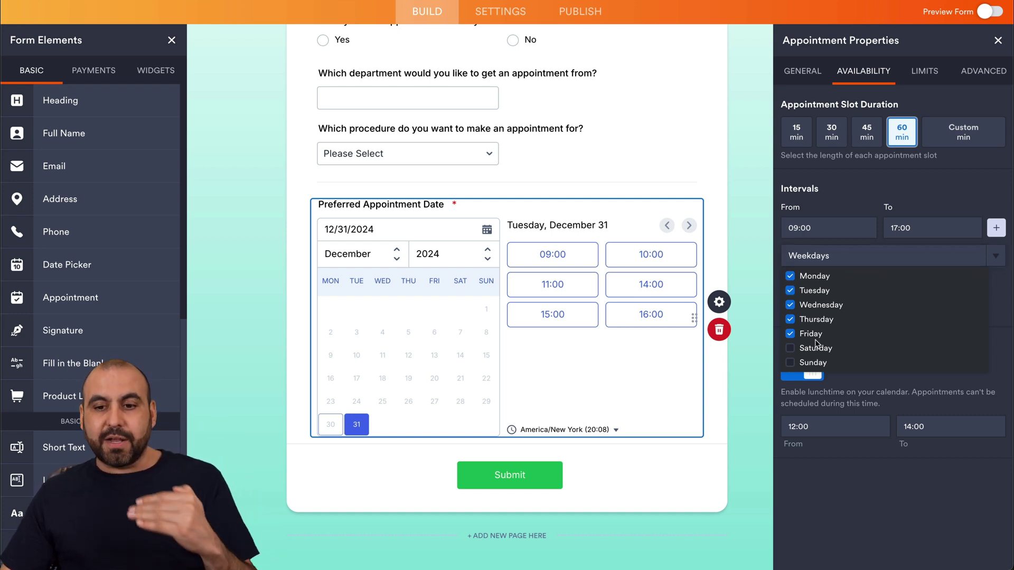
{"action": "left_click", "coordinate": [814, 199]}
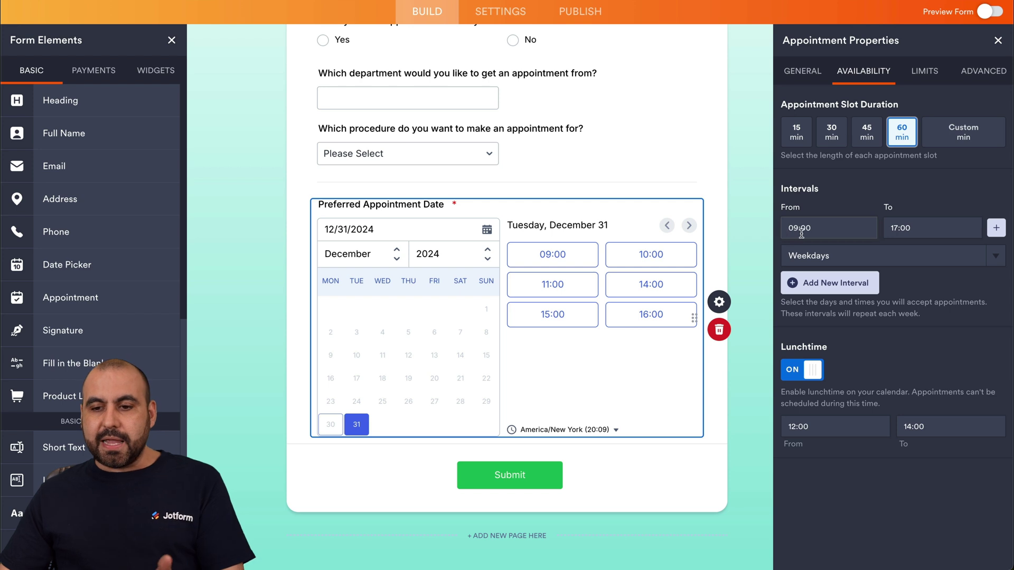
{"action": "left_click", "coordinate": [924, 230]}
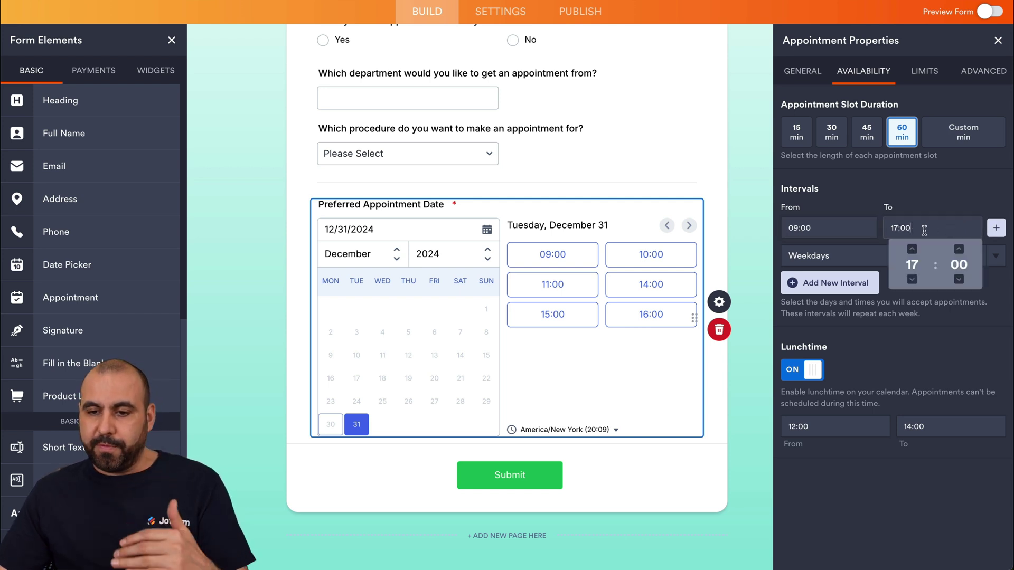
{"action": "key", "text": "Left"}
{"action": "key", "text": "Left"}
{"action": "key", "text": "Left"}
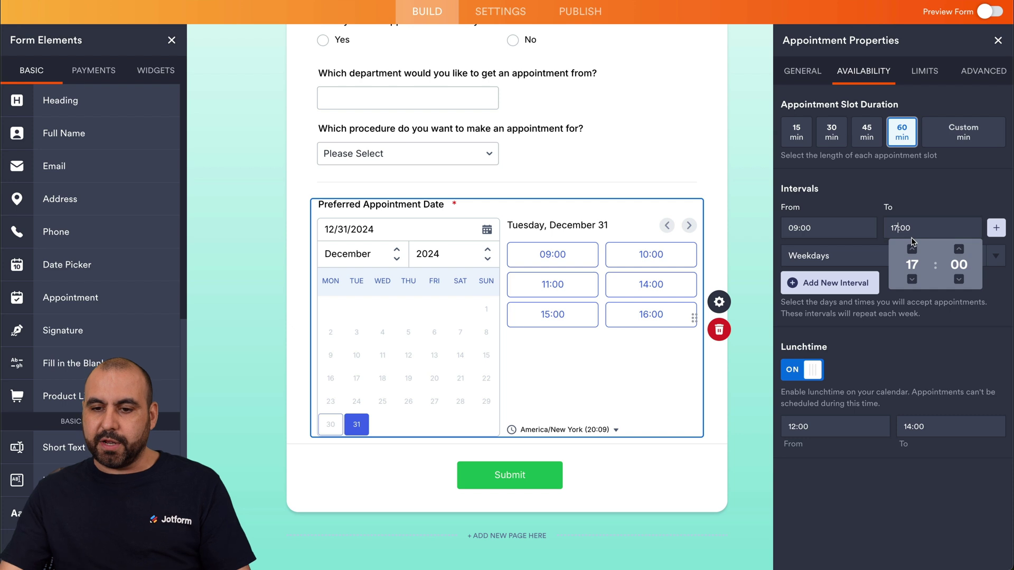
{"action": "key", "text": "BackSpace"}
{"action": "type", "text": "11"}
{"action": "key", "text": "BackSpace"}
{"action": "left_click", "coordinate": [987, 230]}
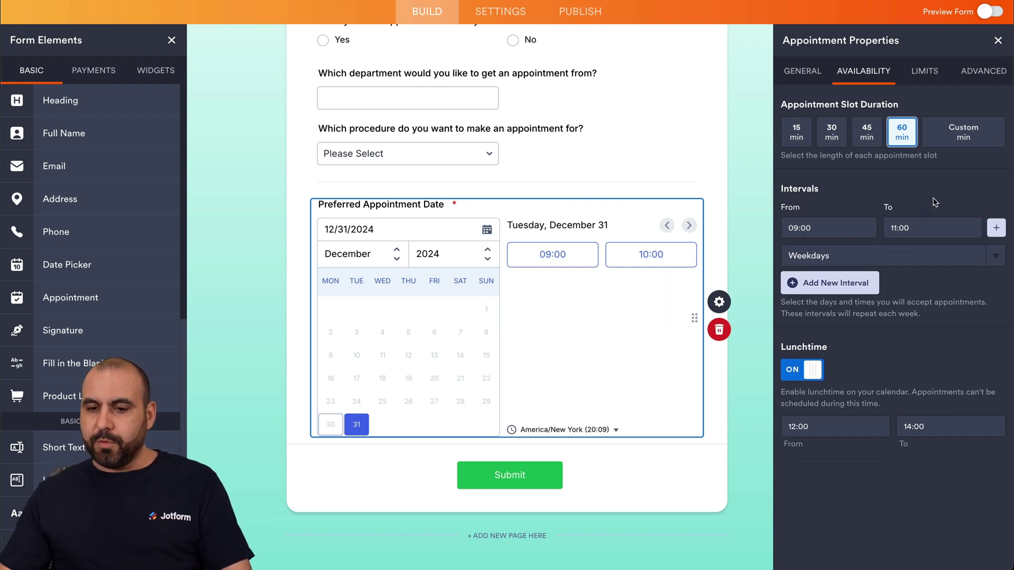
- Add a second weekday appointment interval from 13:00 to 17:00 and turn off the lunchtime break
{"action": "left_click", "coordinate": [996, 228]}
{"action": "left_click", "coordinate": [797, 255]}
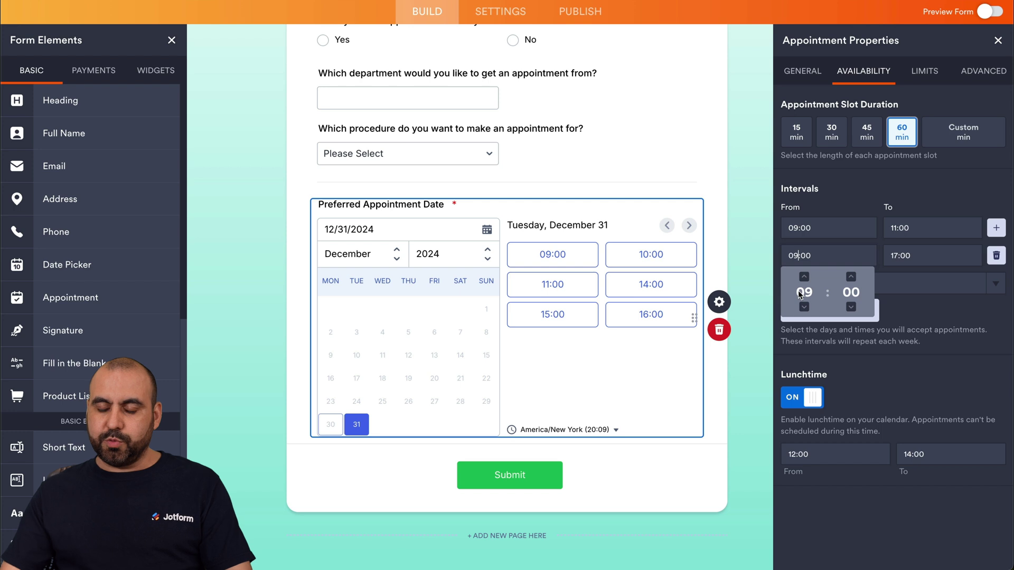
{"action": "key", "text": "BackSpace"}
{"action": "key", "text": "BackSpace"}
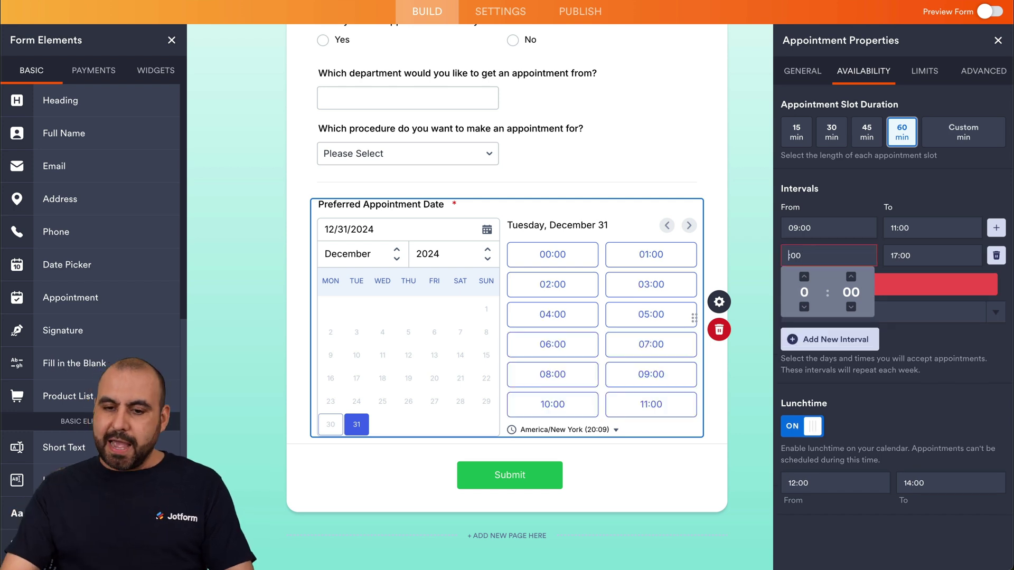
{"action": "type", "text": "13"}
{"action": "left_click", "coordinate": [929, 261]}
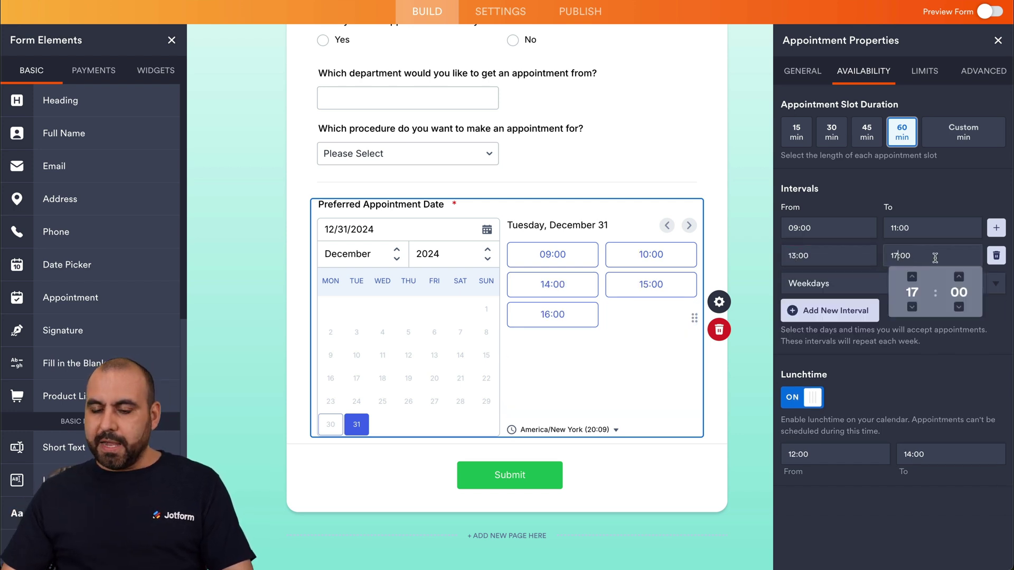
{"action": "left_click", "coordinate": [949, 198]}
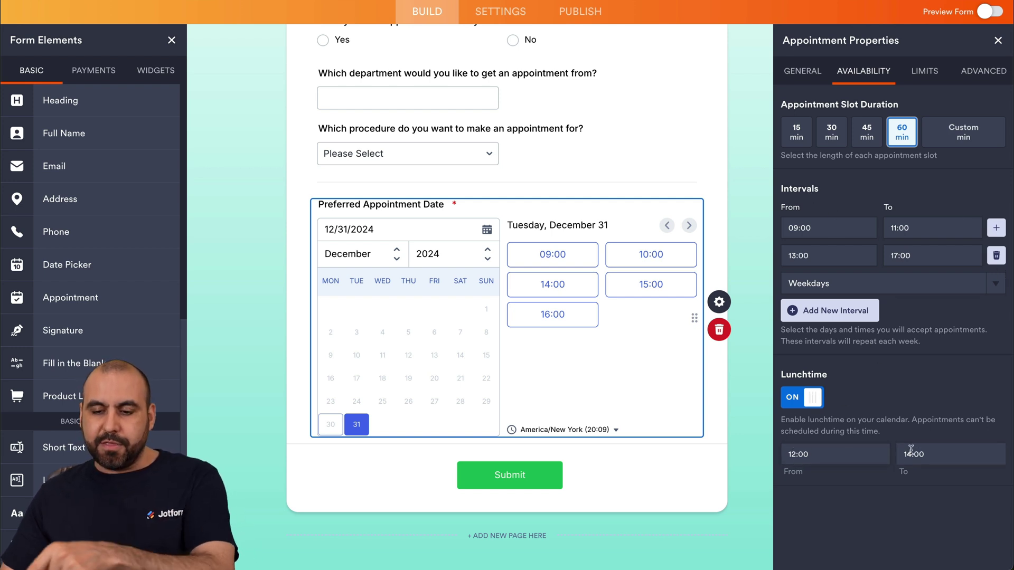
{"action": "left_click", "coordinate": [819, 403]}
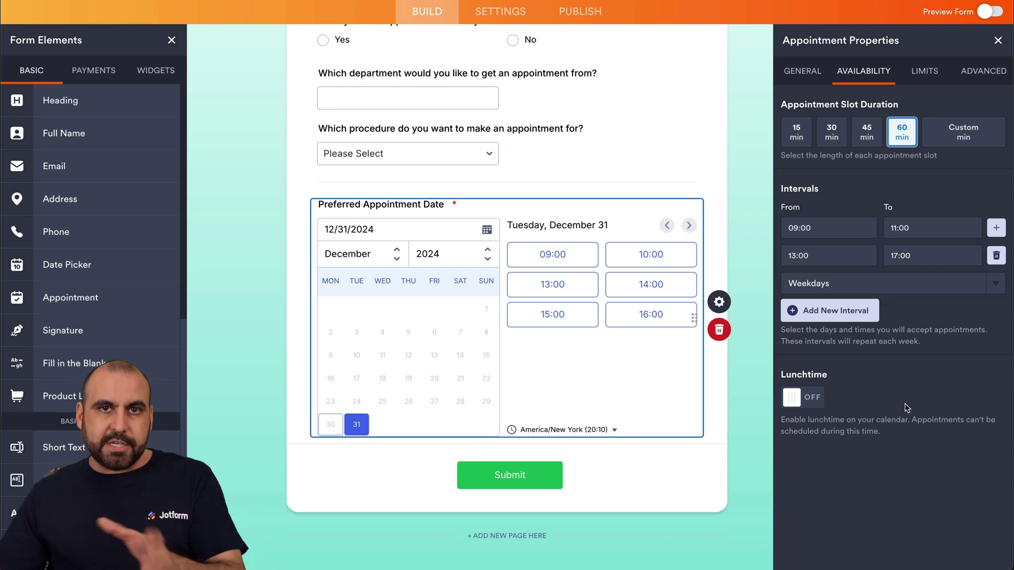
- Limit the appointment field's selectable dates with a start date of 2025-01-06
{"action": "left_click", "coordinate": [922, 74]}
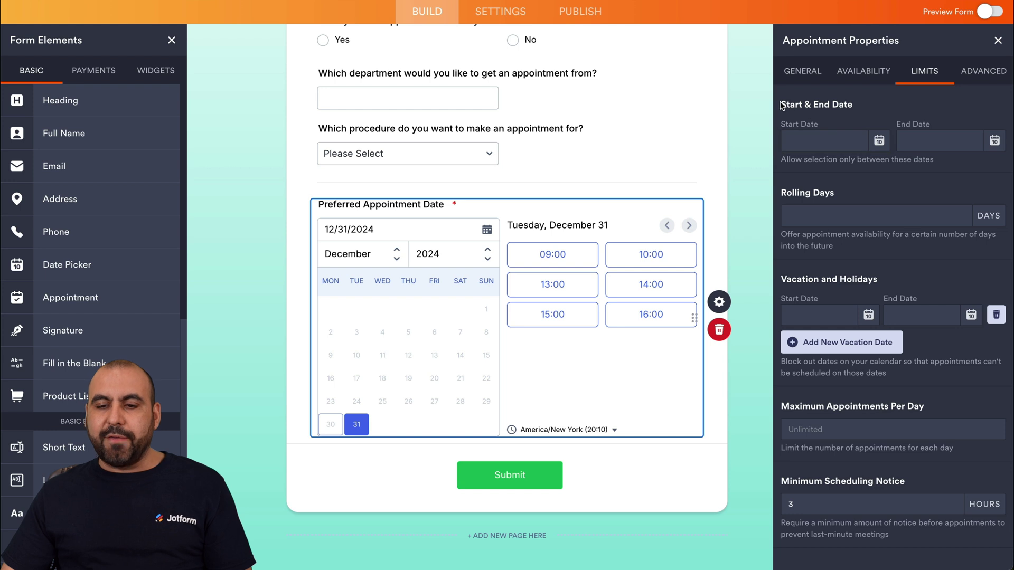
{"action": "left_click", "coordinate": [831, 138]}
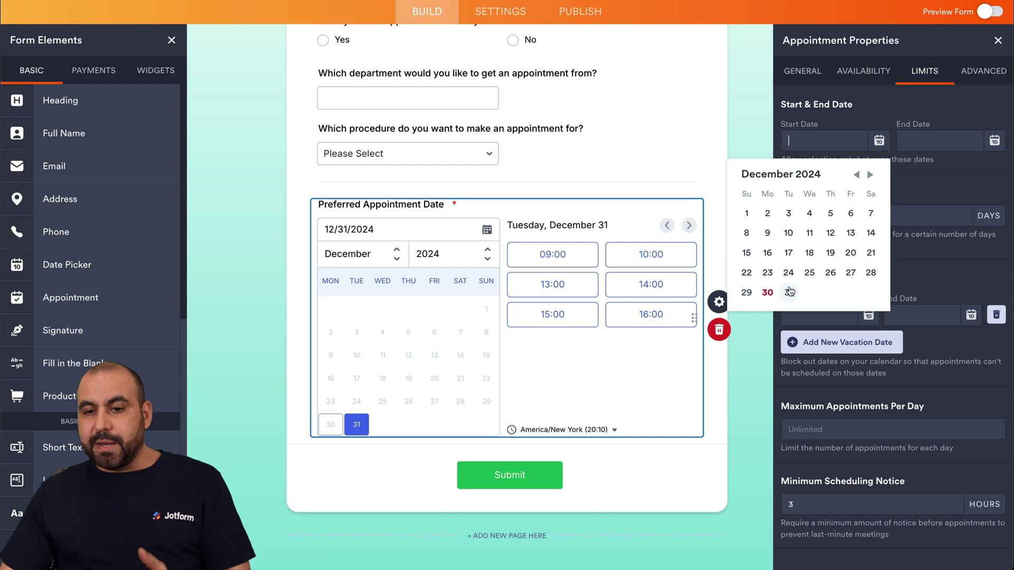
{"action": "left_click", "coordinate": [871, 174]}
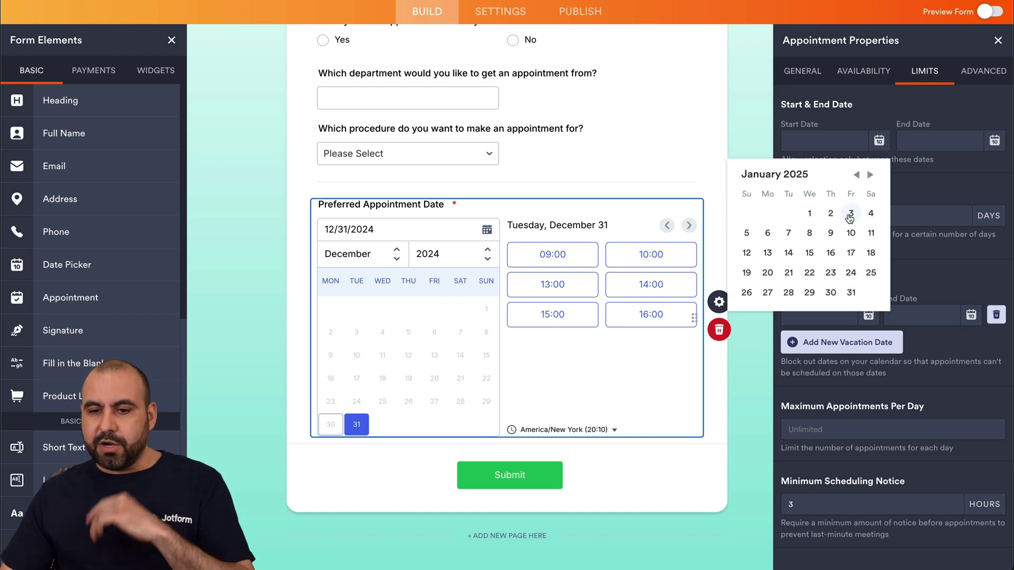
{"action": "left_click", "coordinate": [769, 234]}
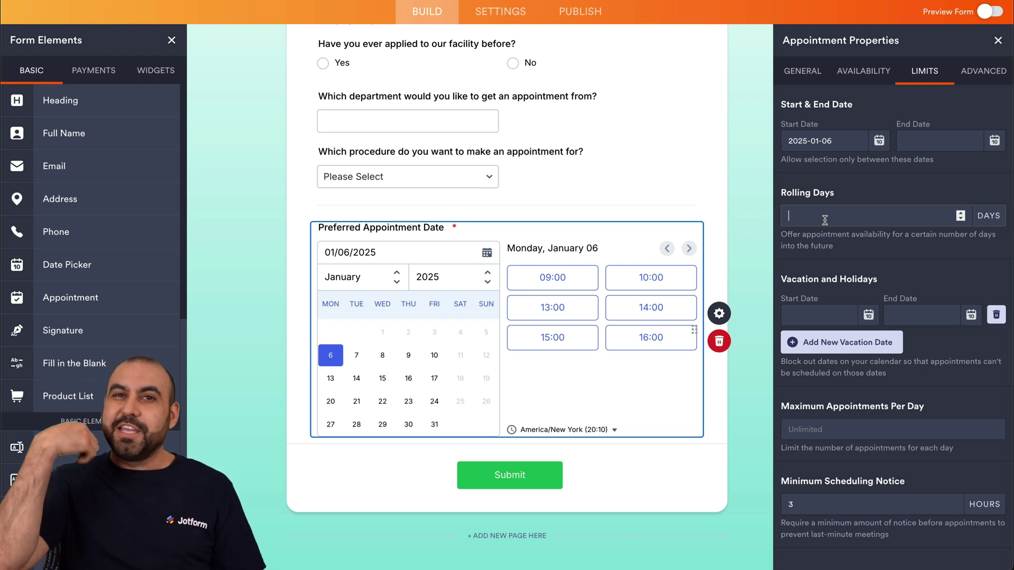
- Set the rolling days limit for appointment availability to 15 days
{"action": "left_click", "coordinate": [825, 220]}
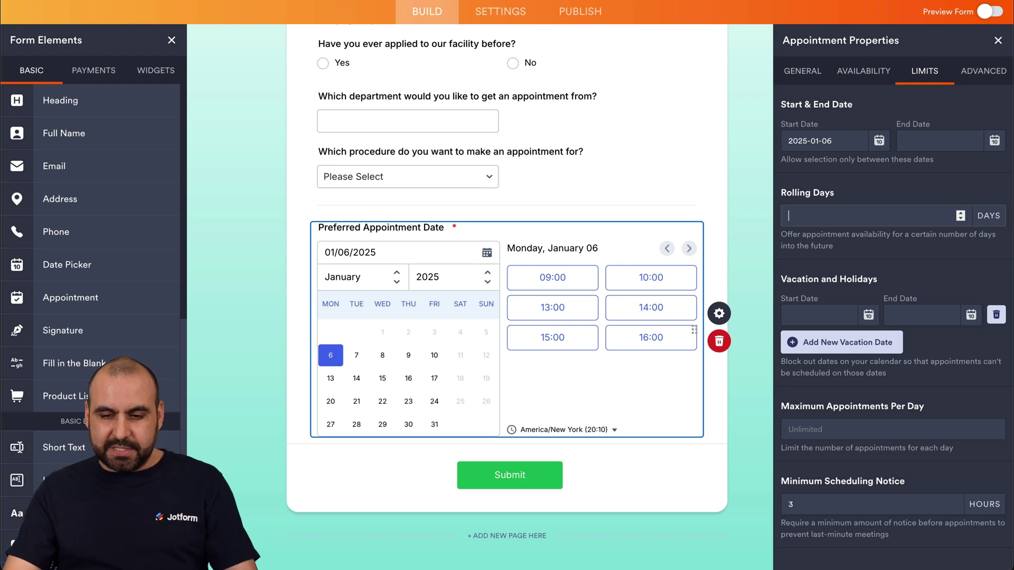
{"action": "type", "text": "15"}
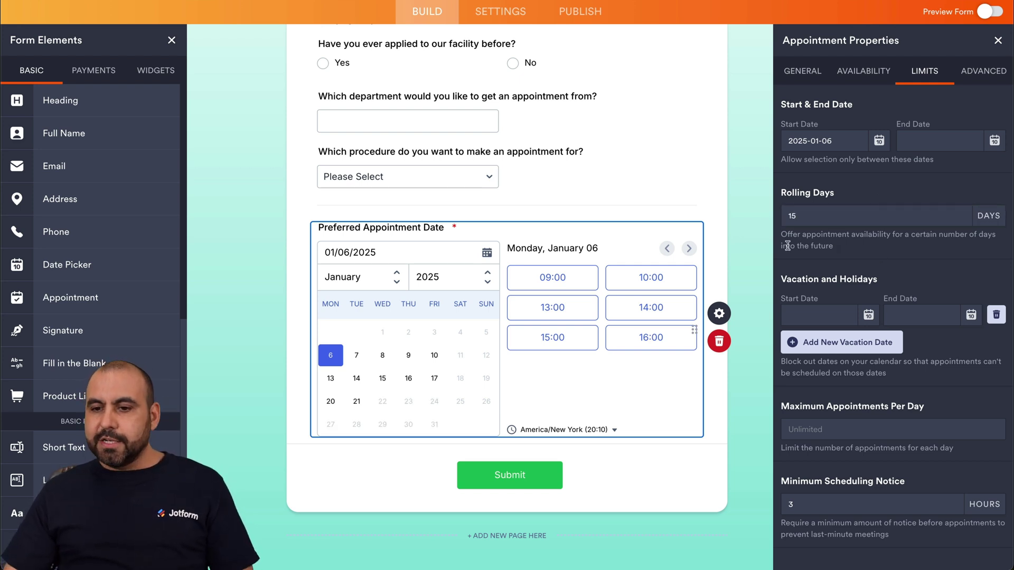
{"action": "triple_click", "coordinate": [896, 246]}
{"action": "left_click", "coordinate": [896, 246]}
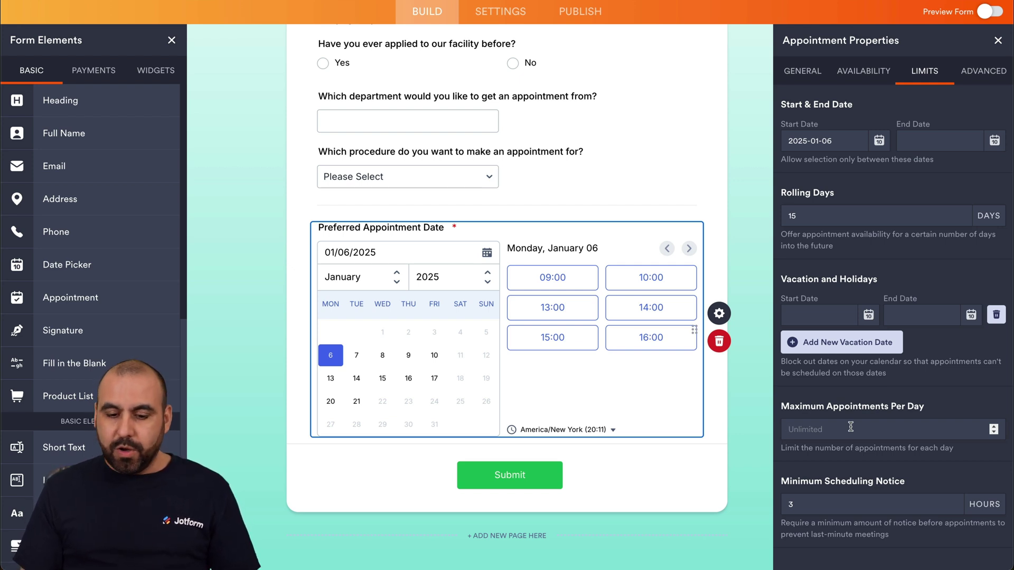
- Set the maximum appointments per day to 5 and the minimum scheduling notice to 24 hours
{"action": "type", "text": "5"}
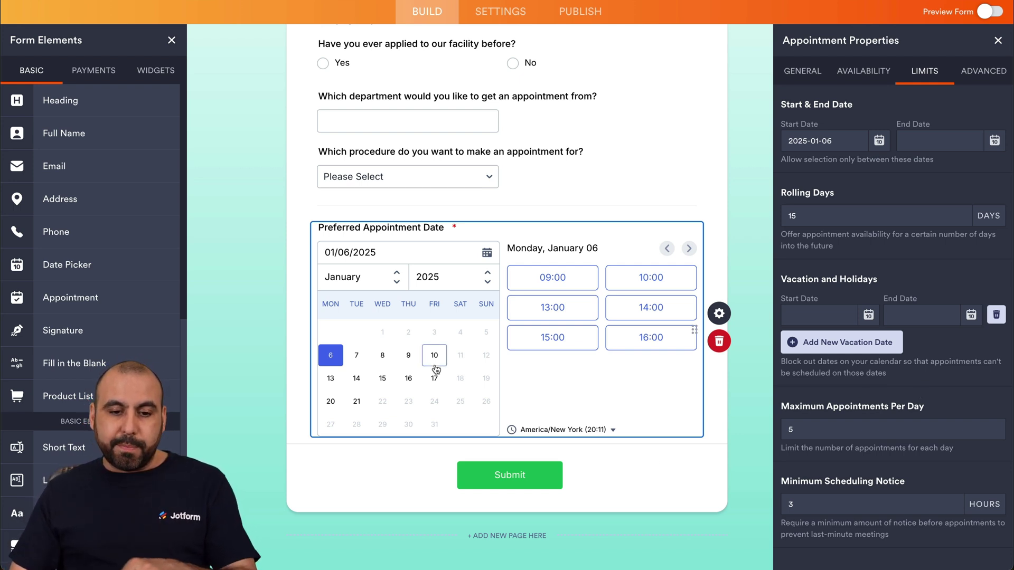
{"action": "left_click", "coordinate": [882, 504]}
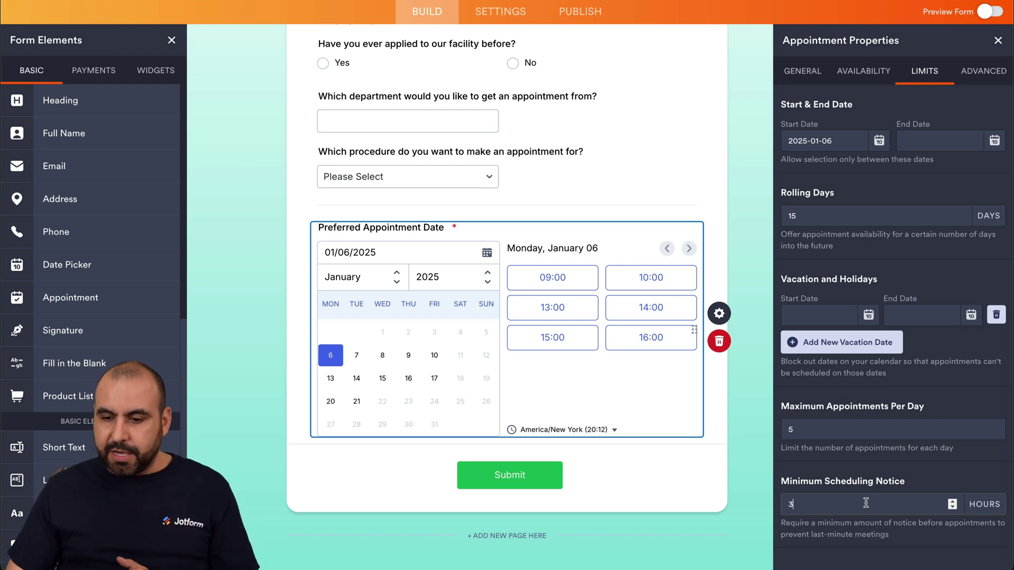
{"action": "double_click", "coordinate": [816, 503]}
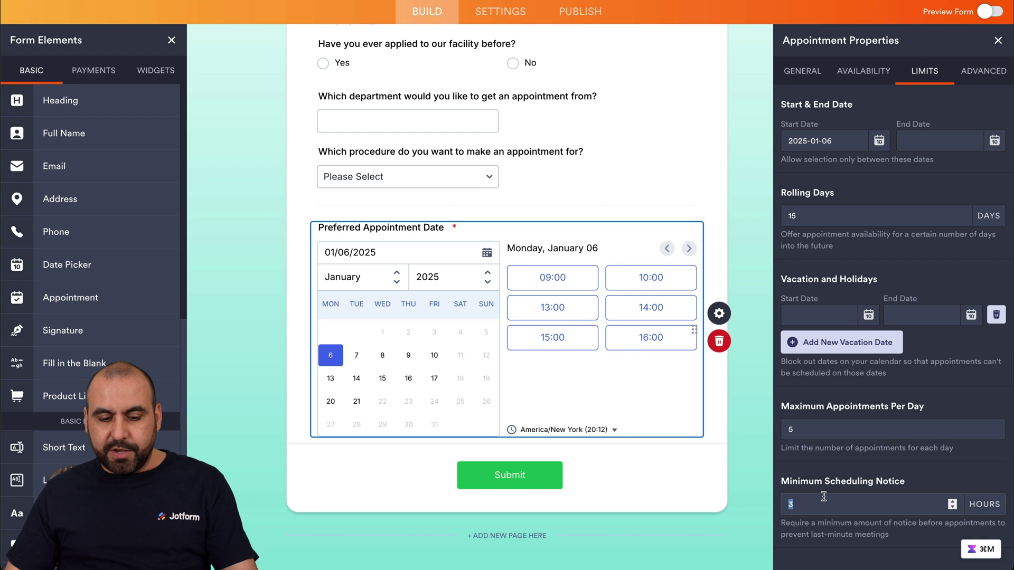
{"action": "type", "text": "24"}
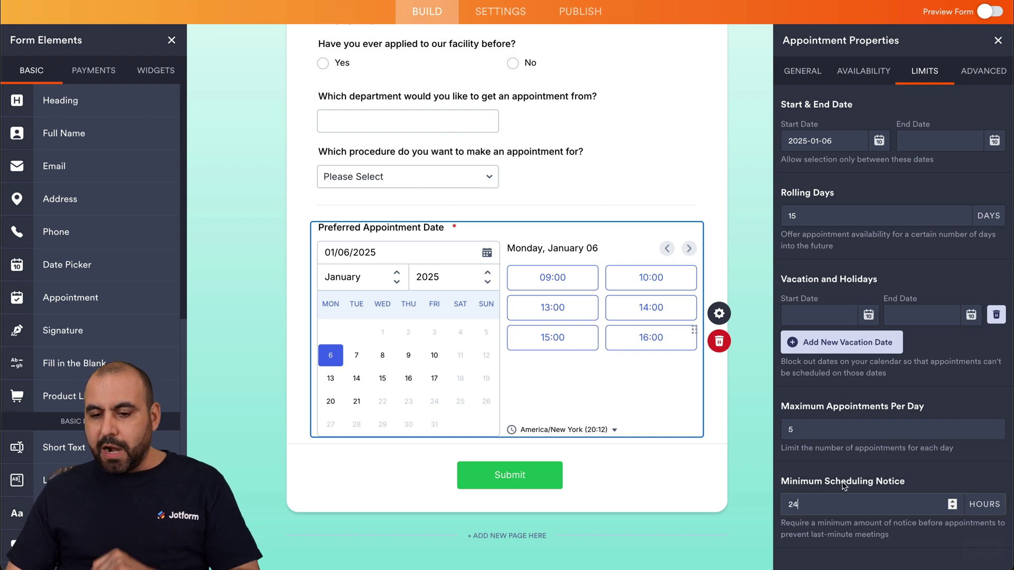
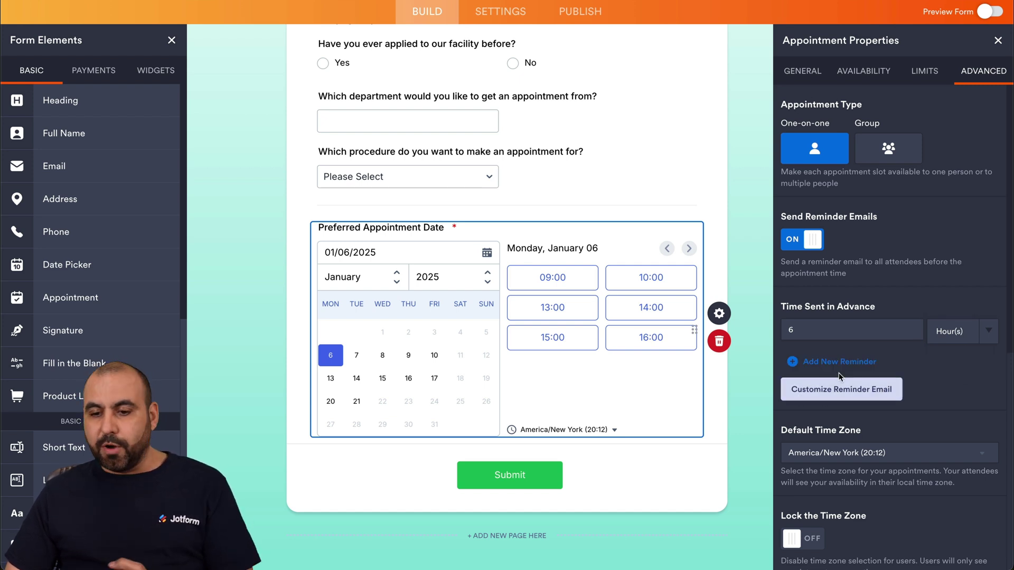
- Add a second reminder email for the appointment, sent 3 days in advance
{"action": "left_click", "coordinate": [837, 362]}
{"action": "left_click", "coordinate": [842, 367]}
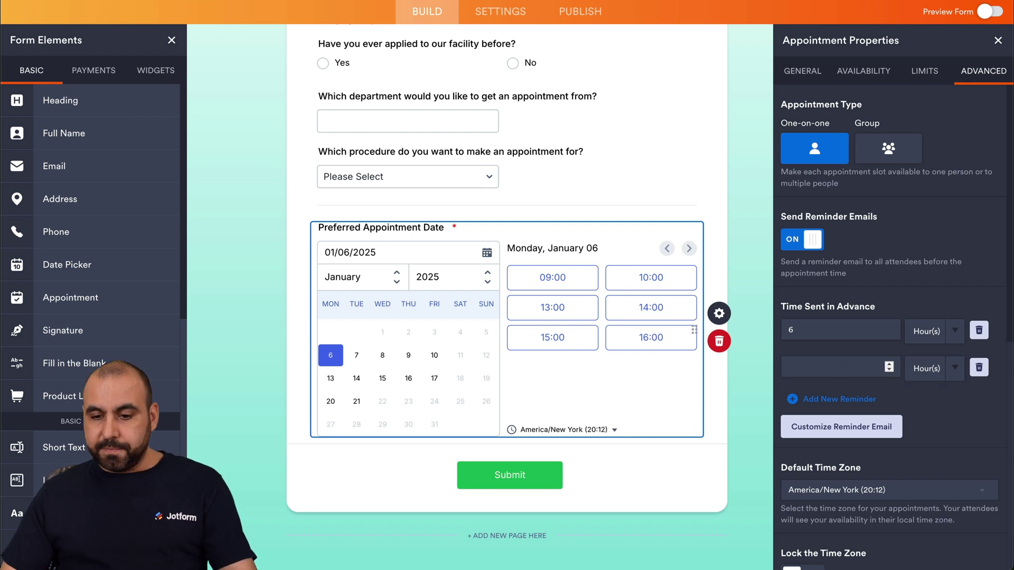
{"action": "type", "text": "3"}
{"action": "left_click", "coordinate": [929, 369]}
{"action": "left_click", "coordinate": [934, 385]}
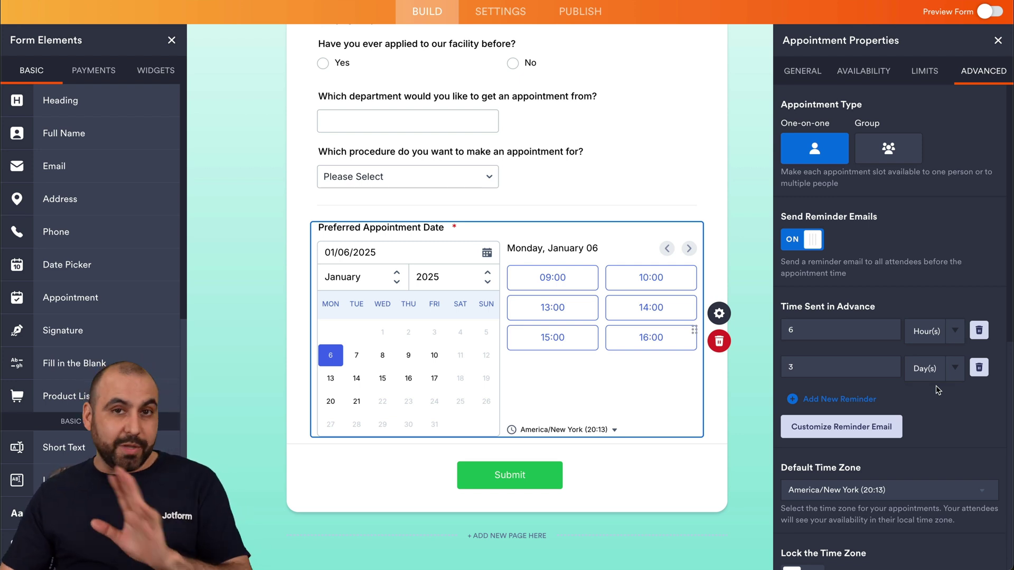
- Review the choices offered for the appointment field's default time zone without changing it
{"action": "scroll", "coordinate": [936, 387], "scroll_direction": "down", "scroll_amount": 2}
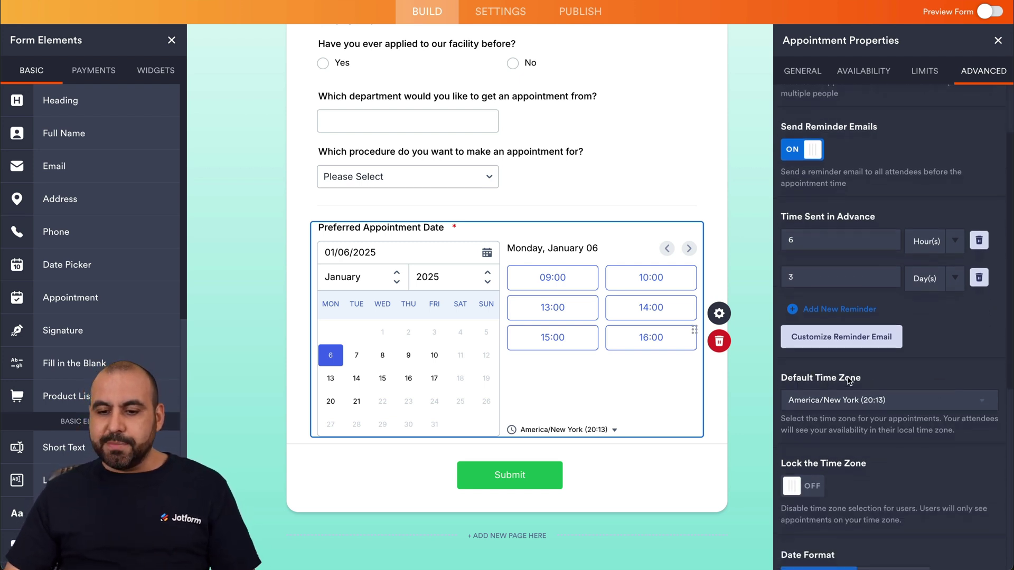
{"action": "scroll", "coordinate": [849, 380], "scroll_direction": "down", "scroll_amount": 2}
{"action": "left_click", "coordinate": [840, 306]}
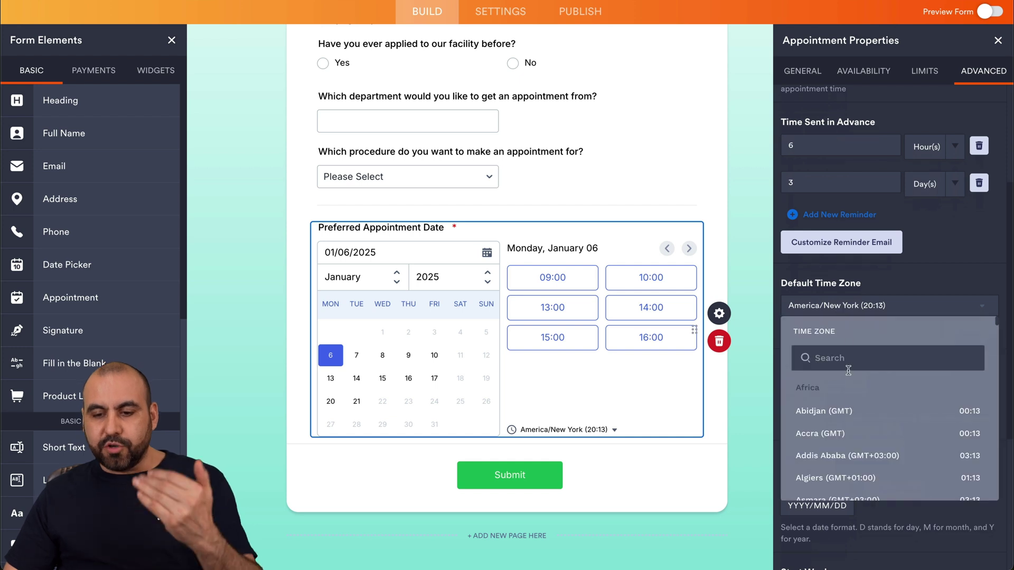
{"action": "left_click", "coordinate": [935, 281]}
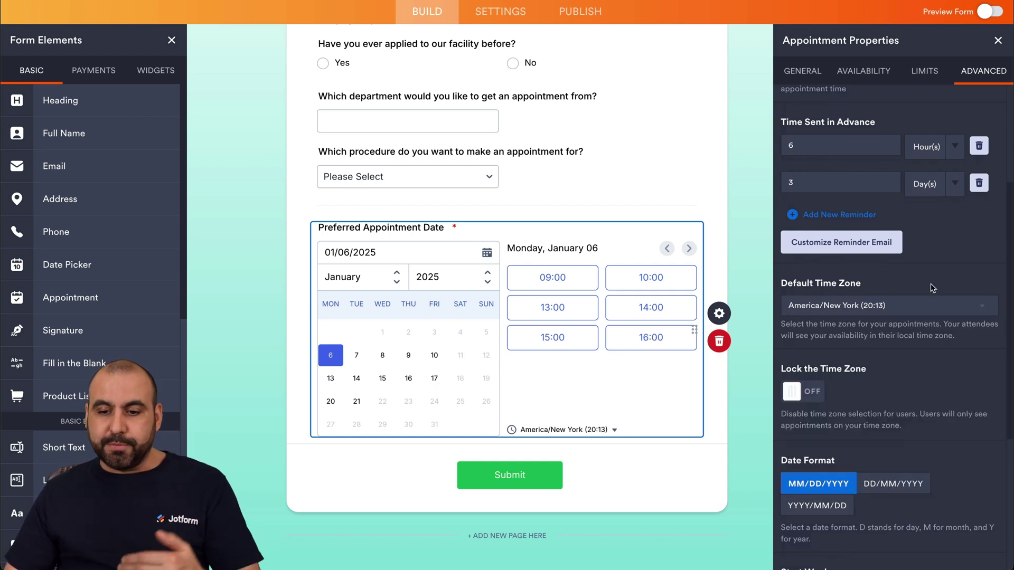
- Start the appointment calendar's week on Monday and set its time format to AM/PM
{"action": "scroll", "coordinate": [905, 389], "scroll_direction": "down", "scroll_amount": 1}
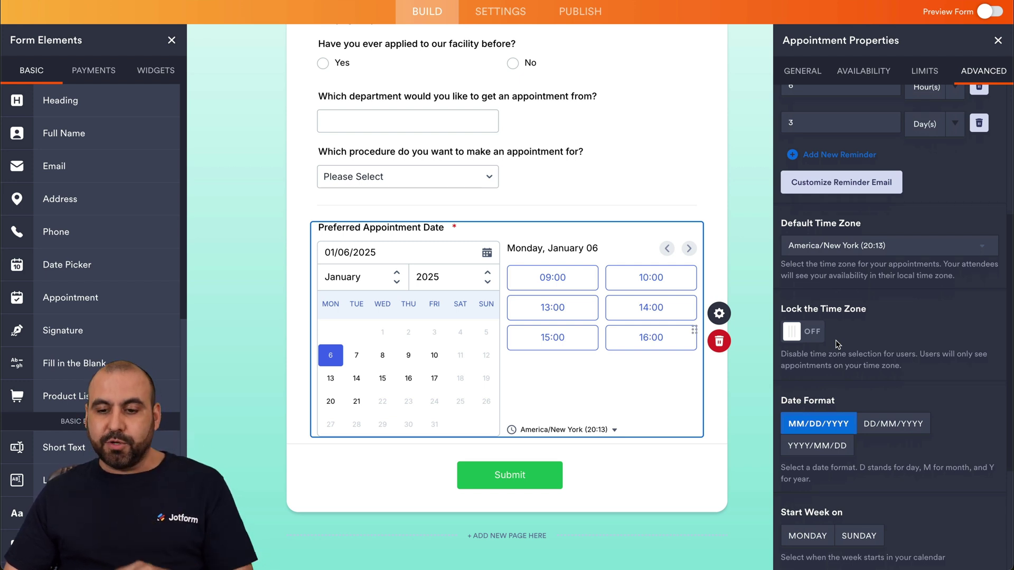
{"action": "scroll", "coordinate": [837, 345], "scroll_direction": "down", "scroll_amount": 2}
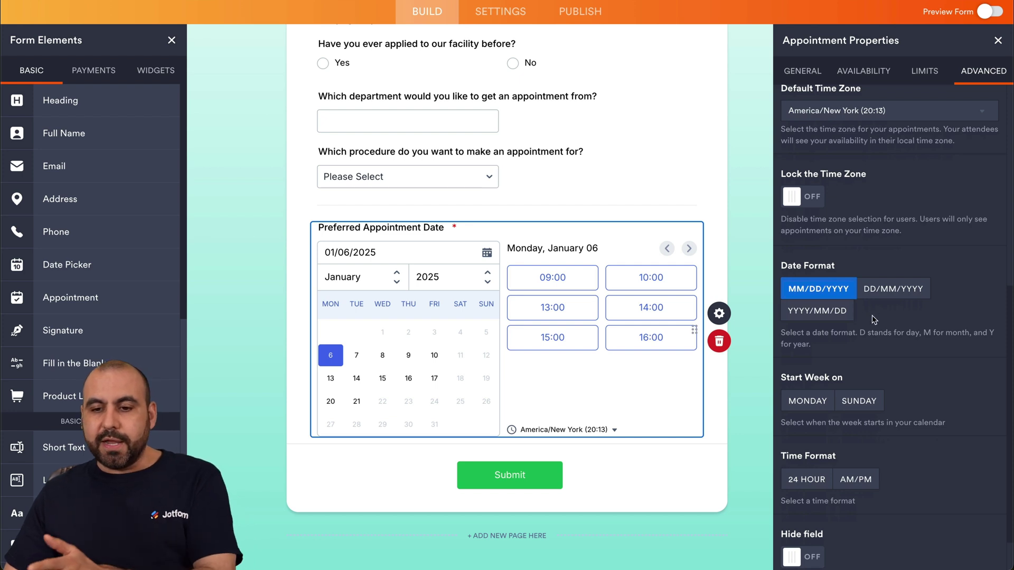
{"action": "scroll", "coordinate": [887, 322], "scroll_direction": "down", "scroll_amount": 1}
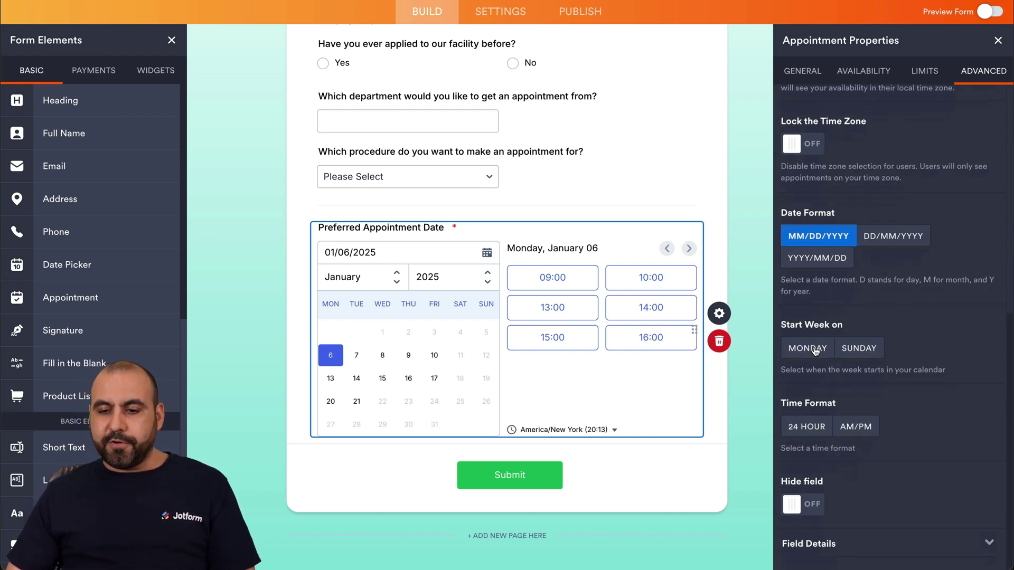
{"action": "left_click", "coordinate": [814, 352]}
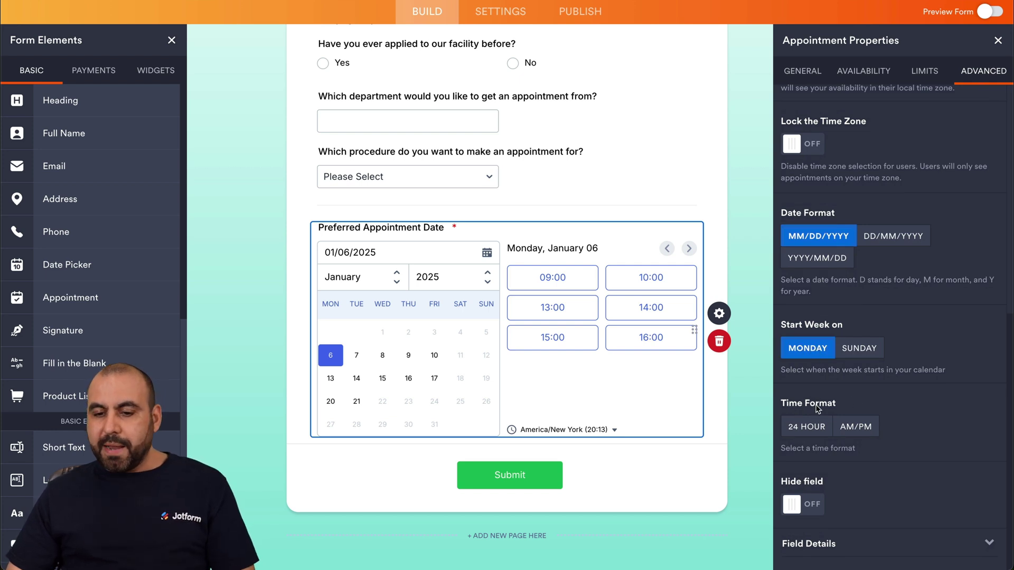
{"action": "left_click", "coordinate": [803, 431]}
{"action": "left_click", "coordinate": [849, 428]}
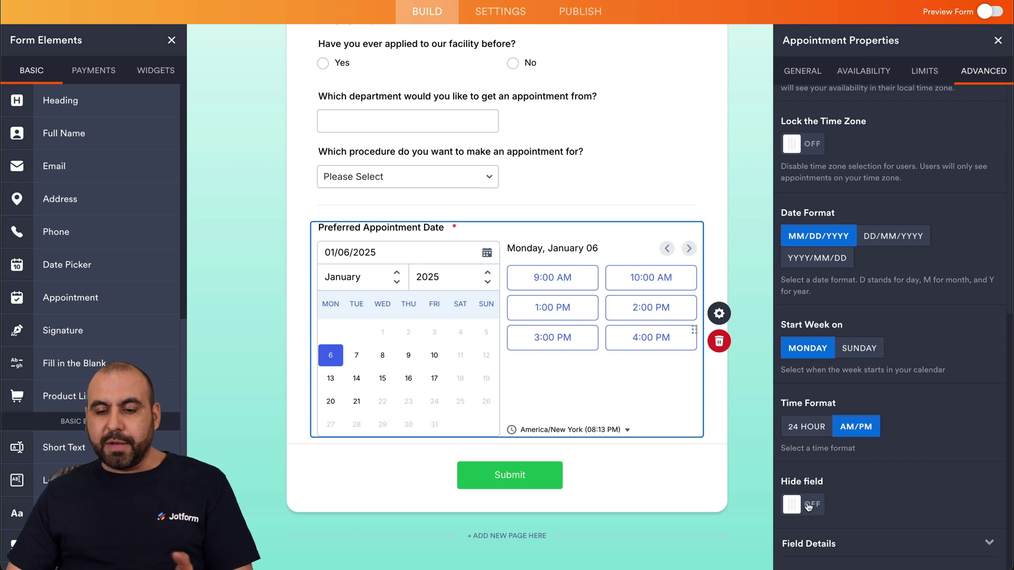
- Review the appointment field's general properties, the form's questions, and the basic form elements available to add
{"action": "scroll", "coordinate": [851, 481], "scroll_direction": "up", "scroll_amount": 8}
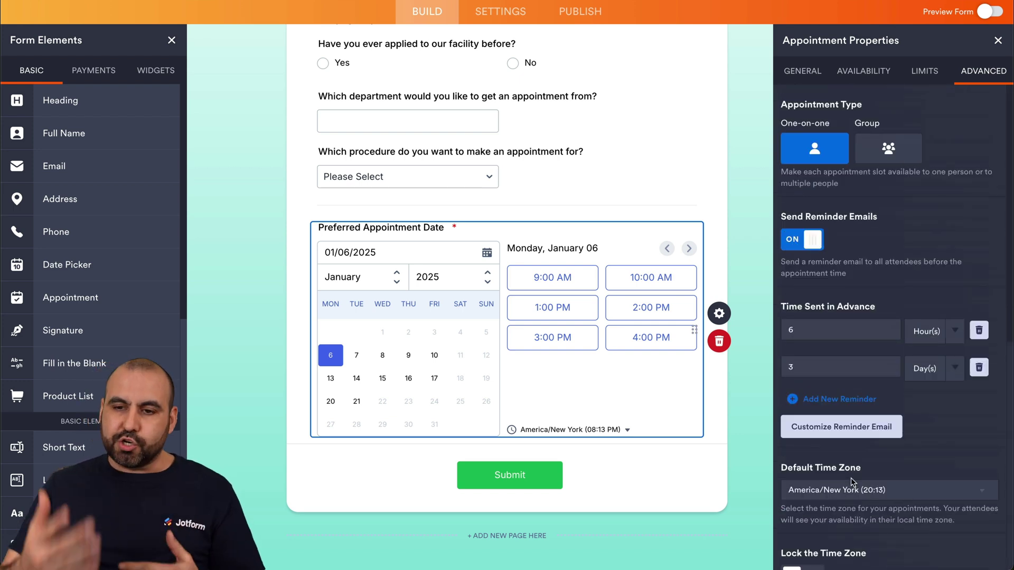
{"action": "left_click", "coordinate": [803, 70]}
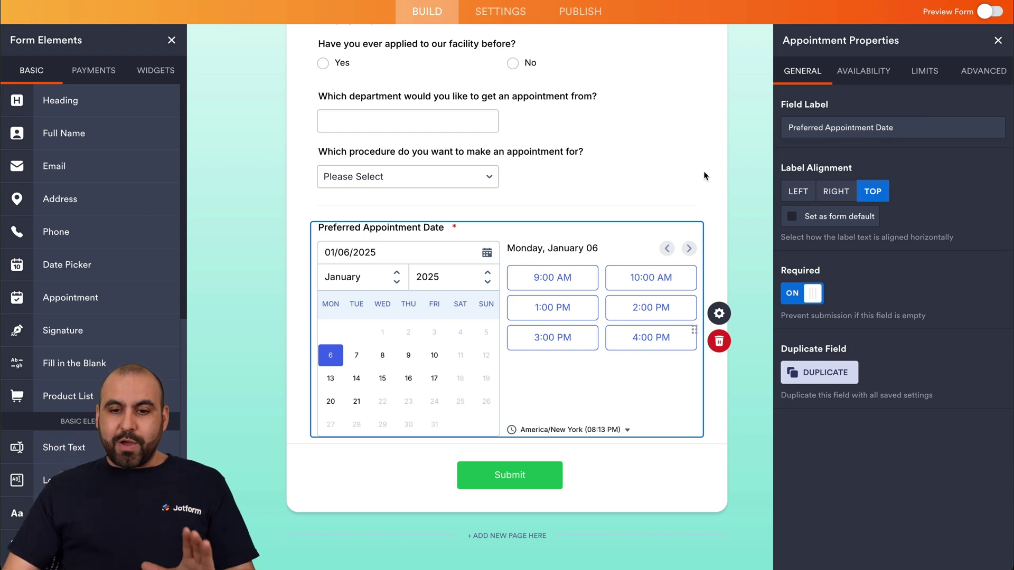
{"action": "scroll", "coordinate": [704, 176], "scroll_direction": "up", "scroll_amount": 10}
{"action": "scroll", "coordinate": [704, 176], "scroll_direction": "down", "scroll_amount": 10}
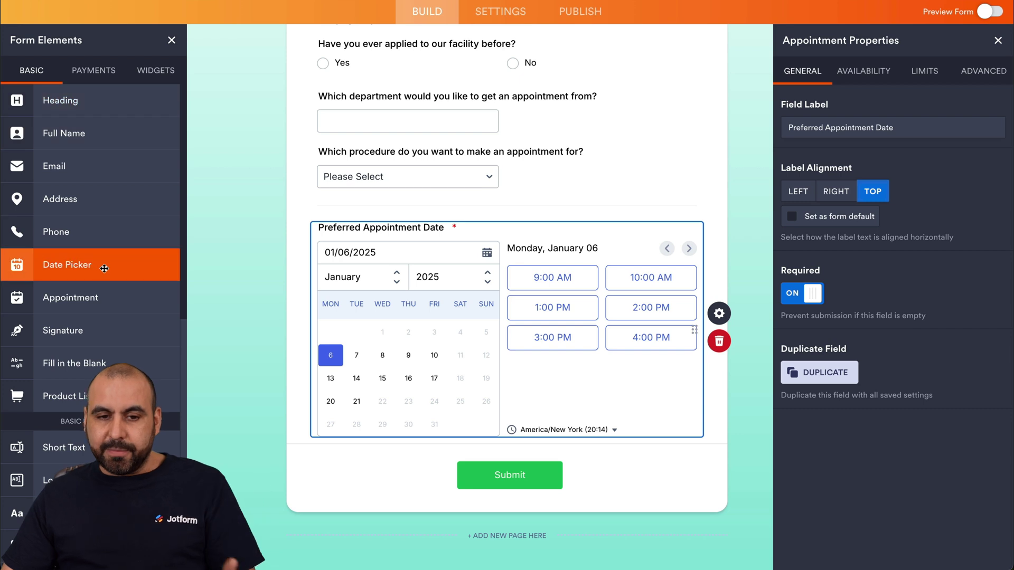
{"action": "scroll", "coordinate": [302, 189], "scroll_direction": "up", "scroll_amount": 15}
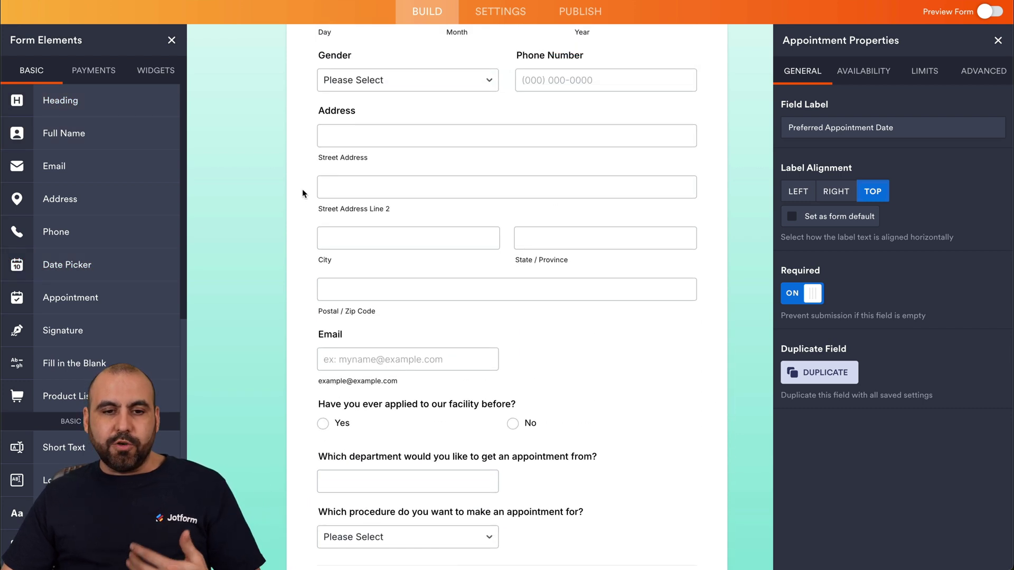
{"action": "scroll", "coordinate": [303, 189], "scroll_direction": "down", "scroll_amount": 5}
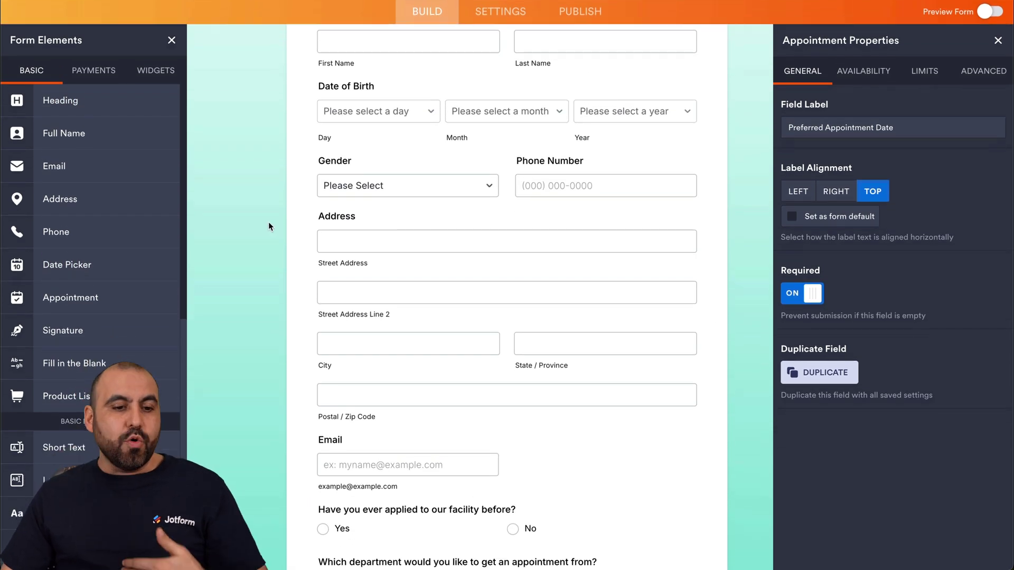
{"action": "scroll", "coordinate": [133, 332], "scroll_direction": "down", "scroll_amount": 2}
{"action": "scroll", "coordinate": [121, 317], "scroll_direction": "down", "scroll_amount": 4}
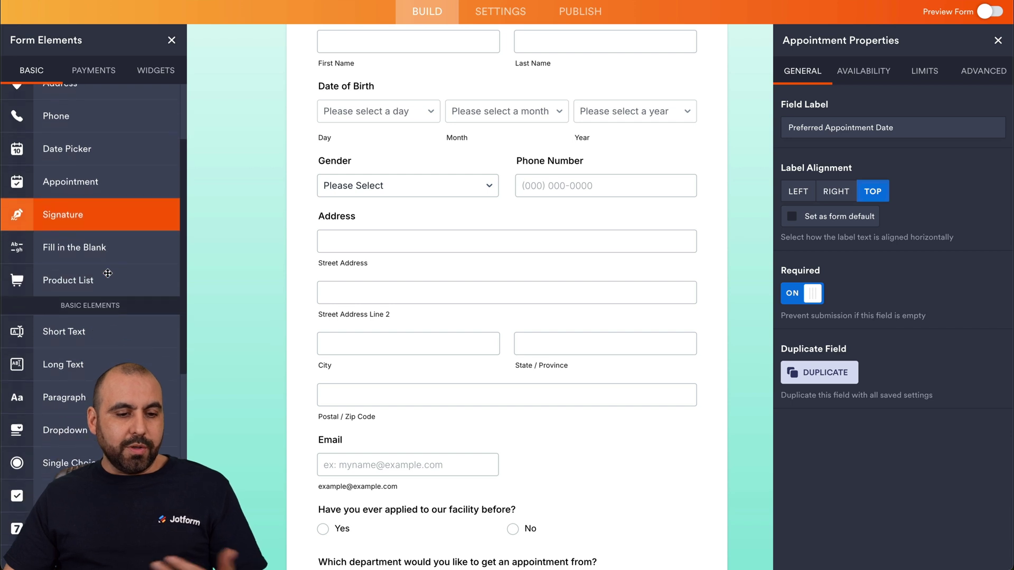
{"action": "scroll", "coordinate": [108, 273], "scroll_direction": "down", "scroll_amount": 3}
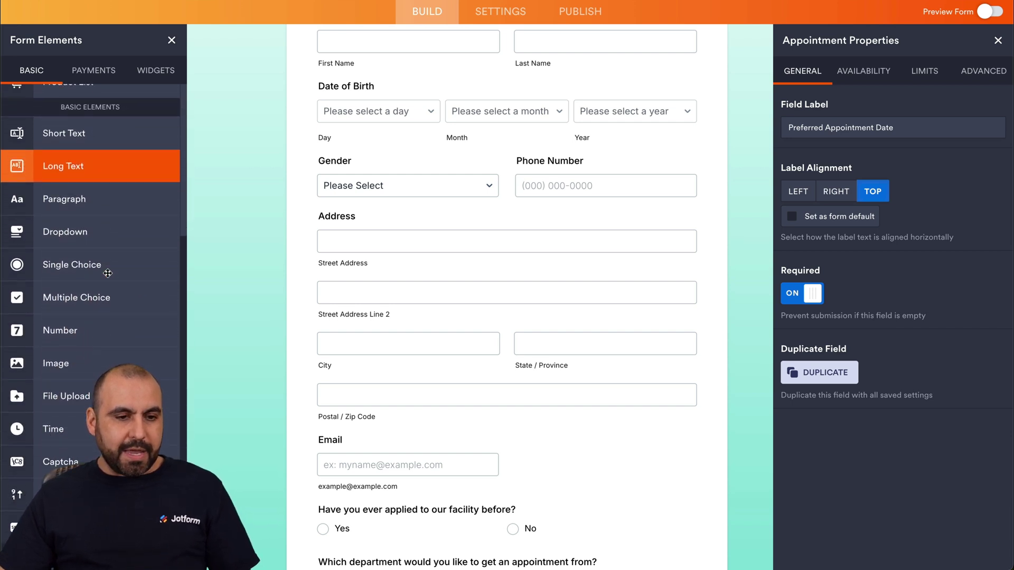
{"action": "scroll", "coordinate": [106, 270], "scroll_direction": "up", "scroll_amount": 3}
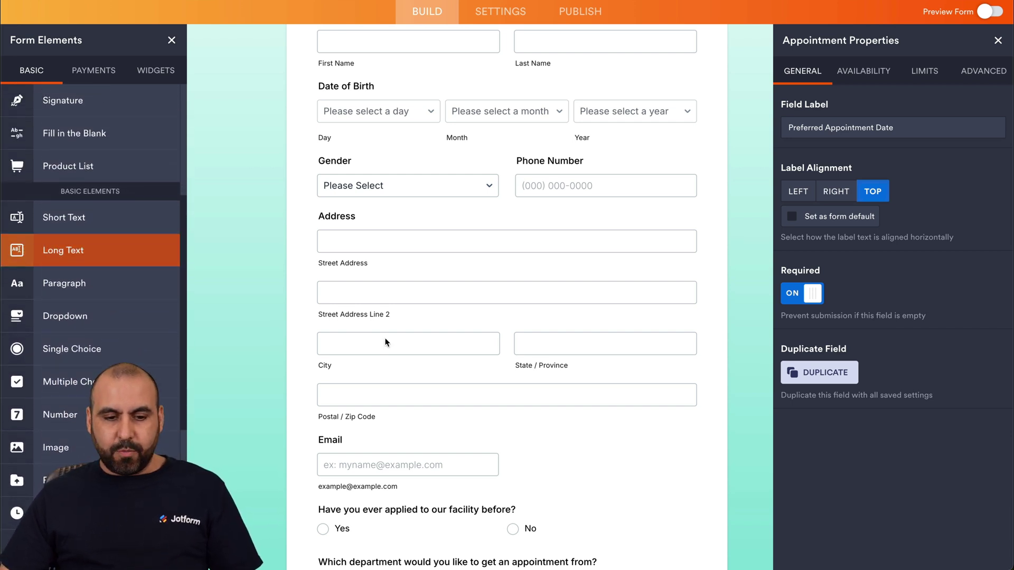
- Add a long text field below the procedure question and label it "additional information/comments?"
{"action": "left_click_drag", "start_coordinate": [63, 251], "coordinate": [424, 350]}
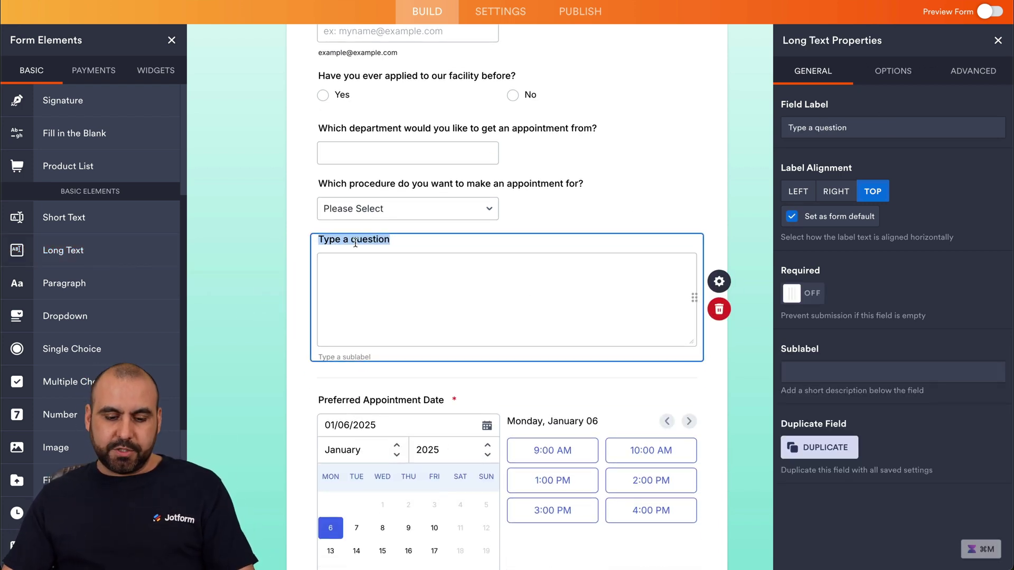
{"action": "type", "text": "additional information/comments"}
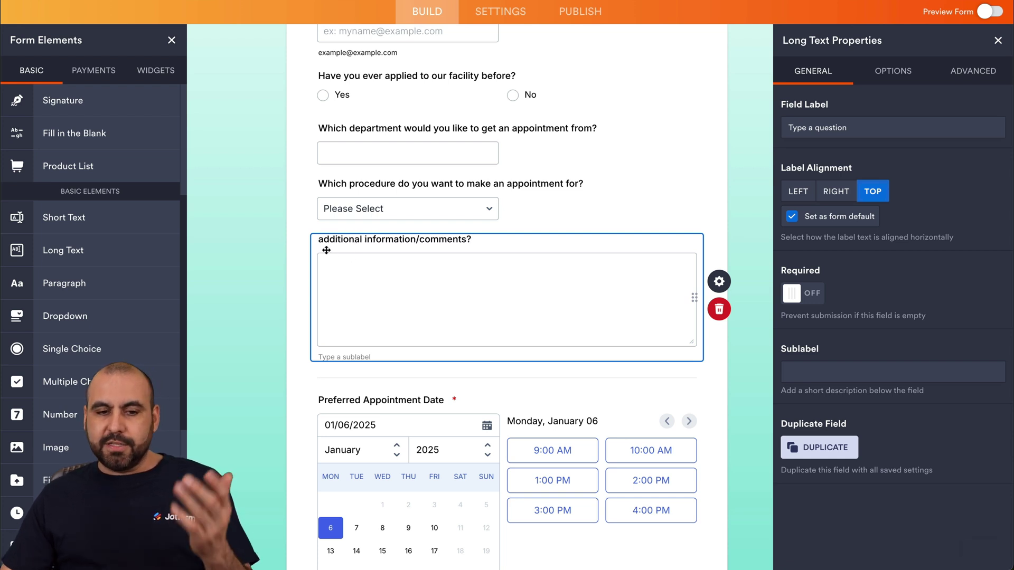
{"action": "left_click", "coordinate": [461, 277]}
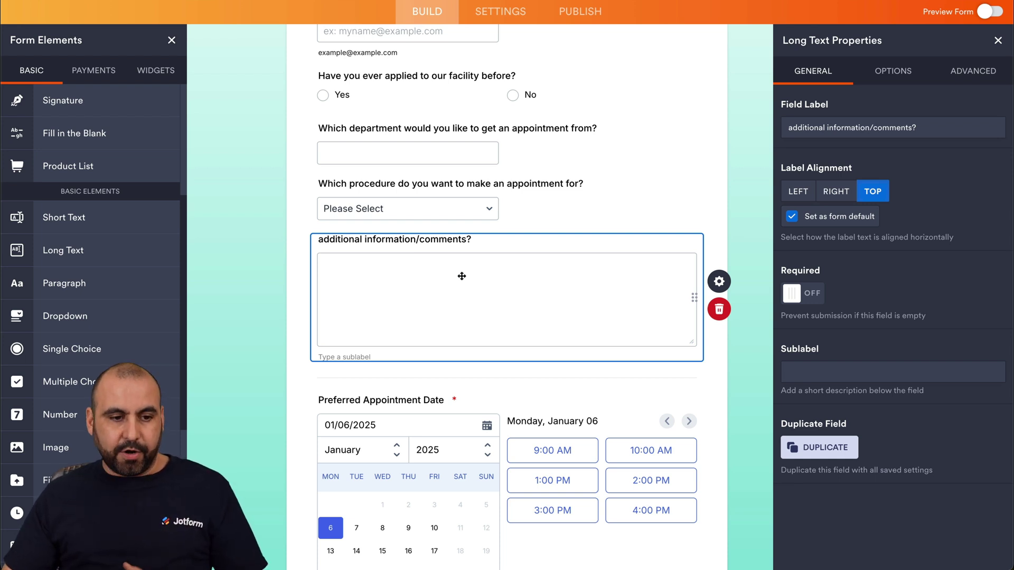
- Examine the remaining basic and survey elements available to add, and look over the form from its header to its submit area
{"action": "scroll", "coordinate": [104, 323], "scroll_direction": "down", "scroll_amount": 1}
{"action": "scroll", "coordinate": [105, 323], "scroll_direction": "down", "scroll_amount": 3}
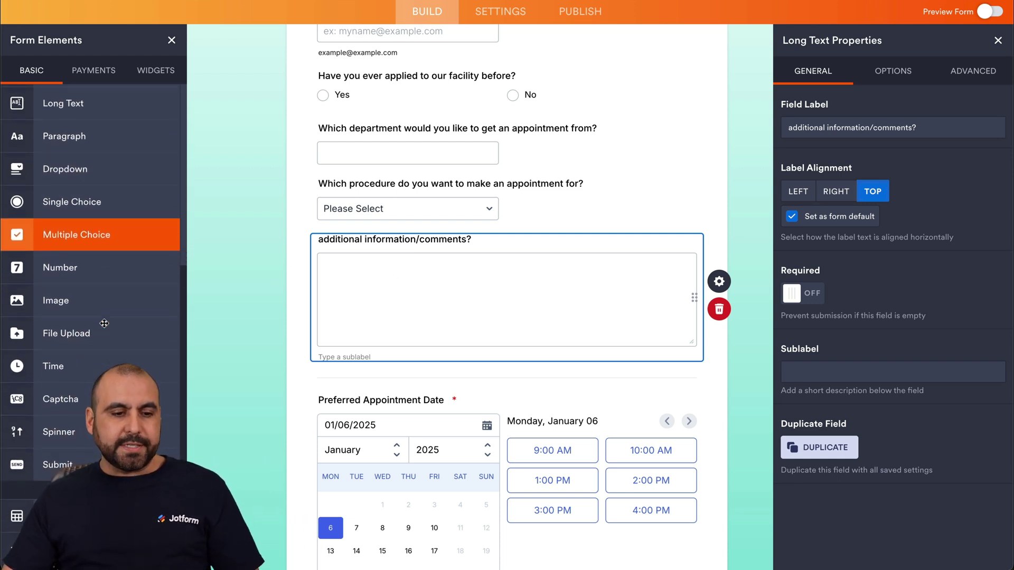
{"action": "scroll", "coordinate": [104, 323], "scroll_direction": "down", "scroll_amount": 3}
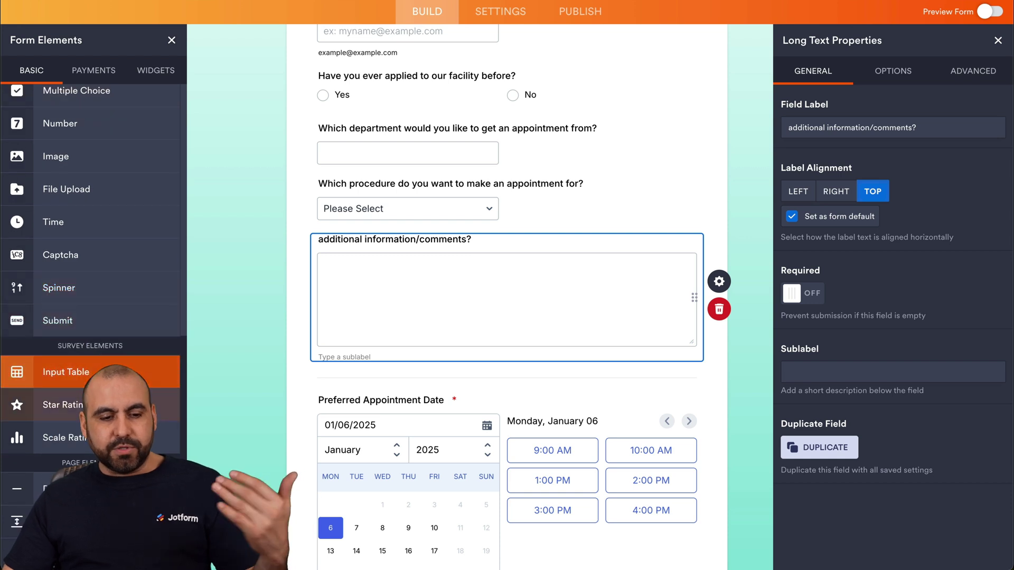
{"action": "scroll", "coordinate": [106, 443], "scroll_direction": "up", "scroll_amount": 1}
{"action": "scroll", "coordinate": [90, 264], "scroll_direction": "up", "scroll_amount": 10}
{"action": "scroll", "coordinate": [472, 188], "scroll_direction": "up", "scroll_amount": 15}
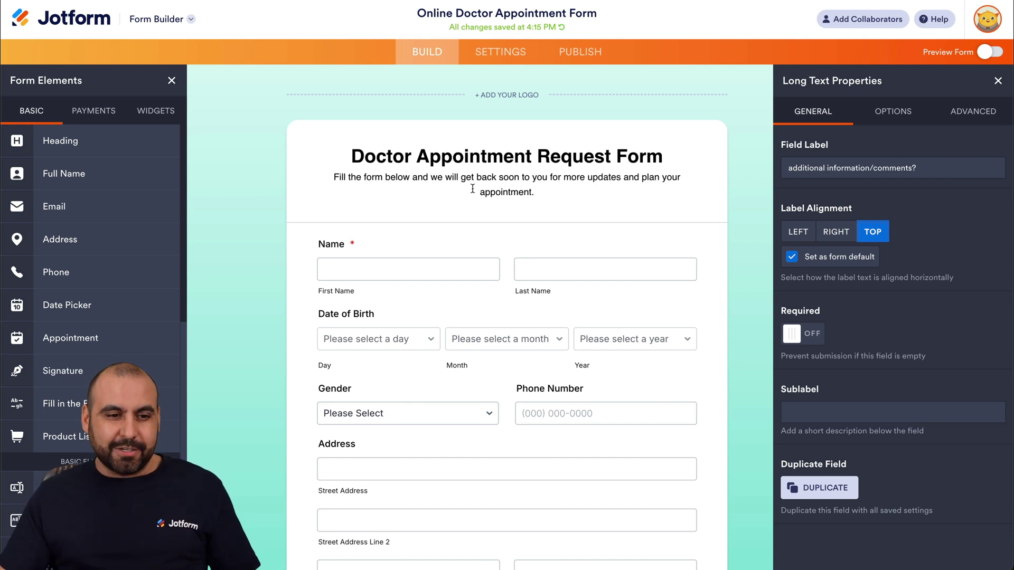
{"action": "scroll", "coordinate": [472, 188], "scroll_direction": "down", "scroll_amount": 15}
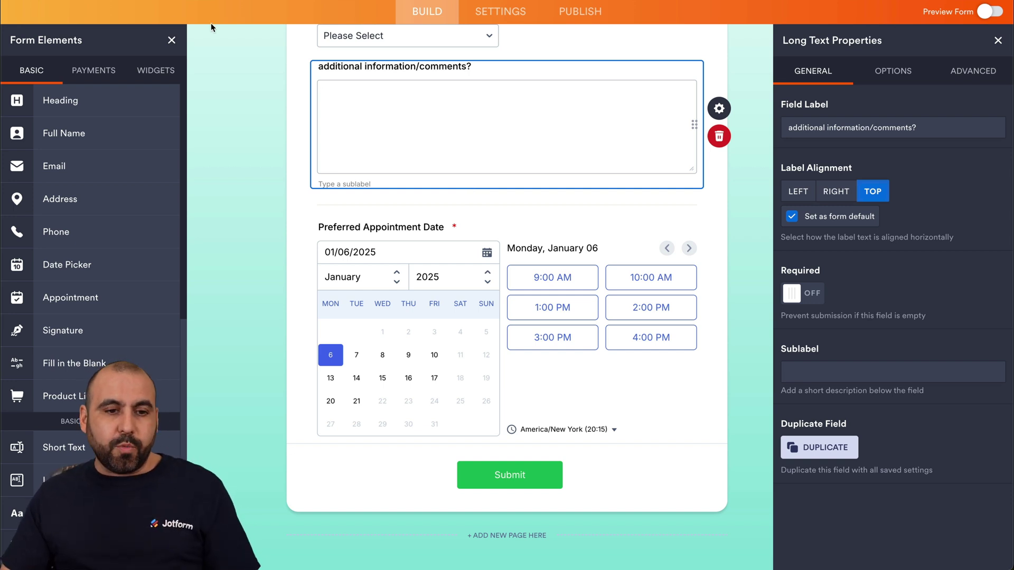
- Search the widgets for "terms" and place the Terms & Conditions widget between the appointment field and the Submit button
{"action": "left_click", "coordinate": [156, 70]}
{"action": "left_click", "coordinate": [97, 104]}
{"action": "type", "text": "te"}
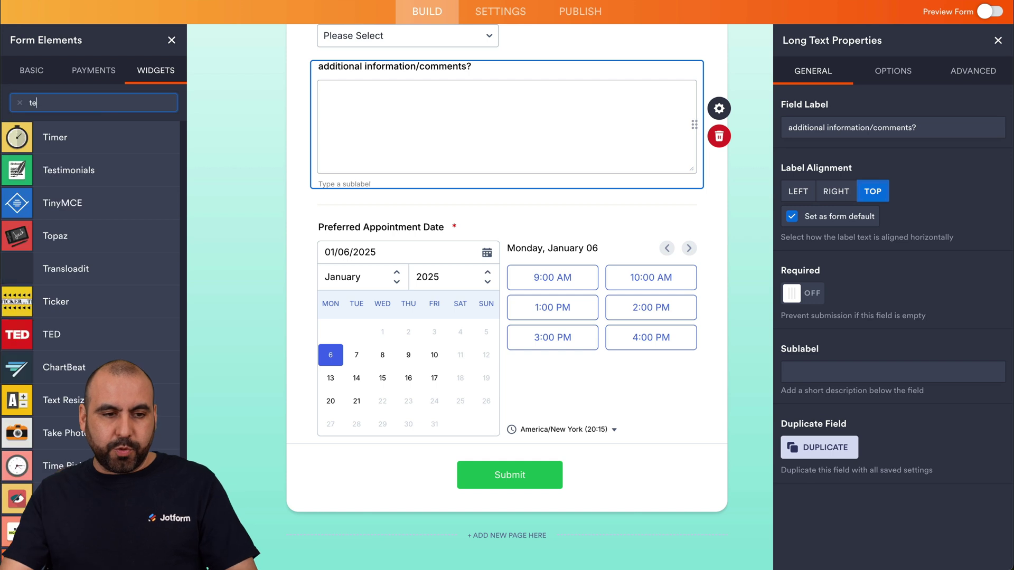
{"action": "type", "text": "rms"}
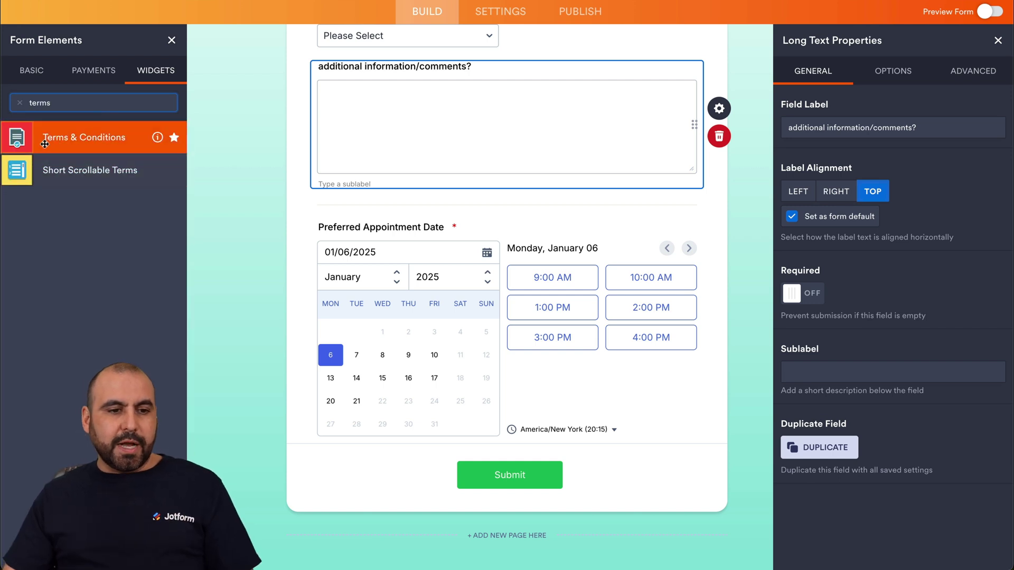
{"action": "left_click_drag", "start_coordinate": [83, 144], "coordinate": [475, 469]}
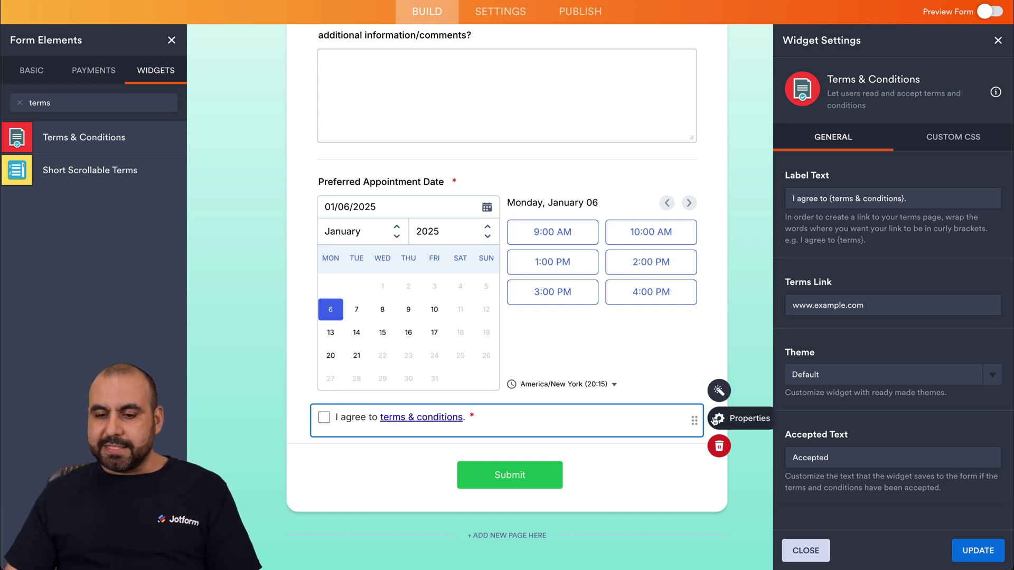
{"action": "left_click", "coordinate": [718, 391]}
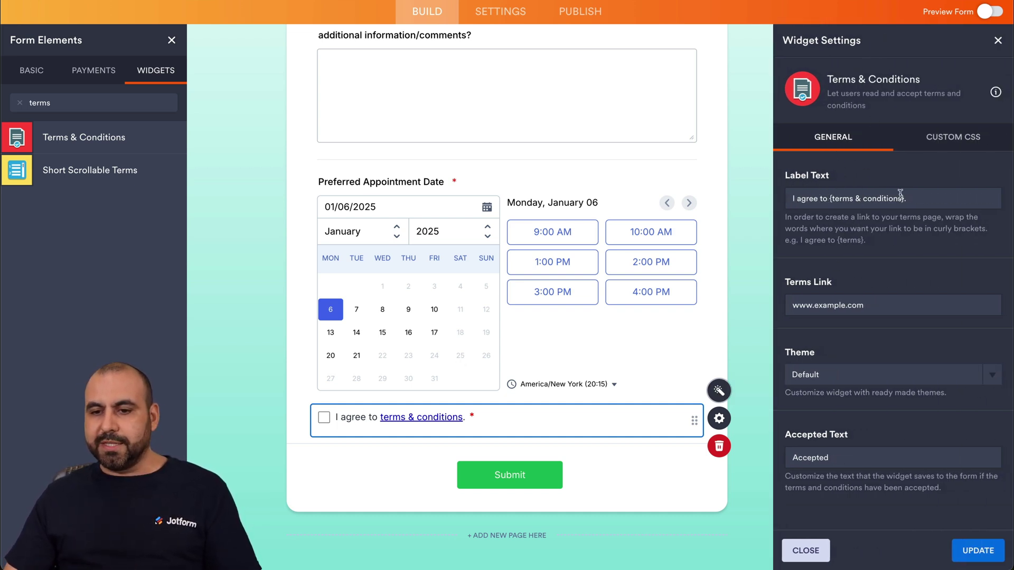
{"action": "left_click_drag", "start_coordinate": [905, 198], "coordinate": [830, 200]}
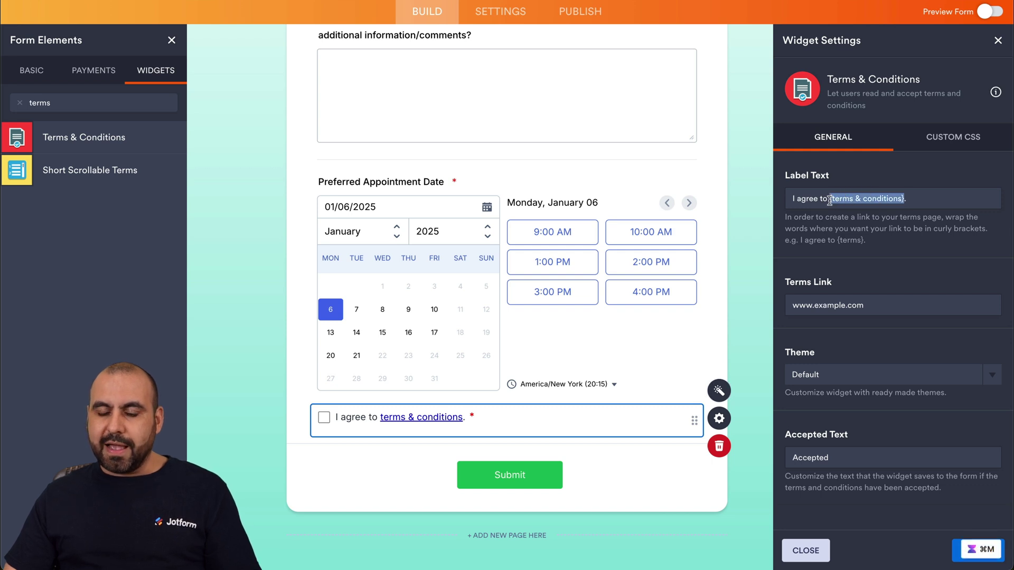
{"action": "left_click", "coordinate": [917, 203]}
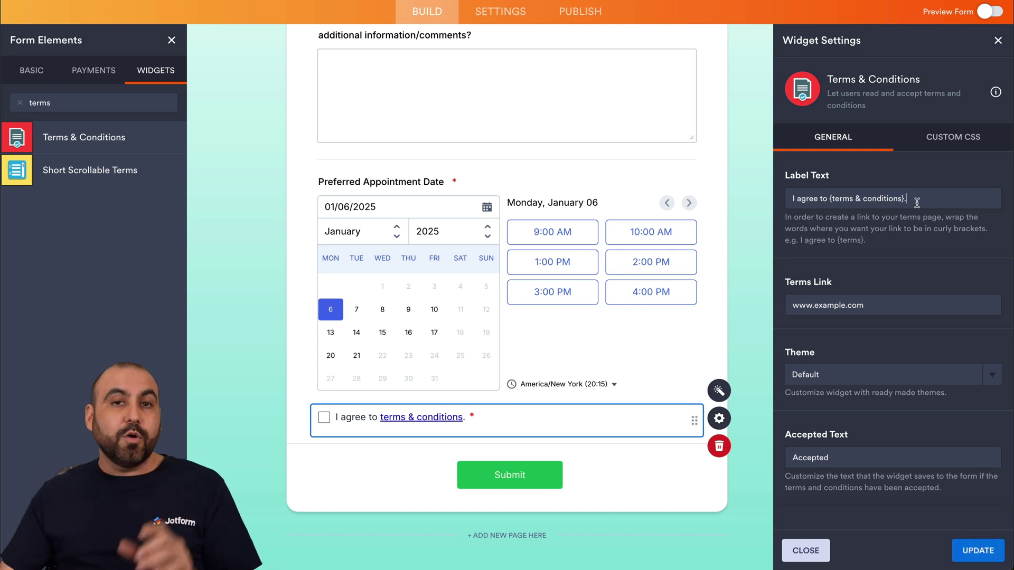
{"action": "left_click_drag", "start_coordinate": [792, 305], "coordinate": [870, 305]}
{"action": "left_click", "coordinate": [869, 305]}
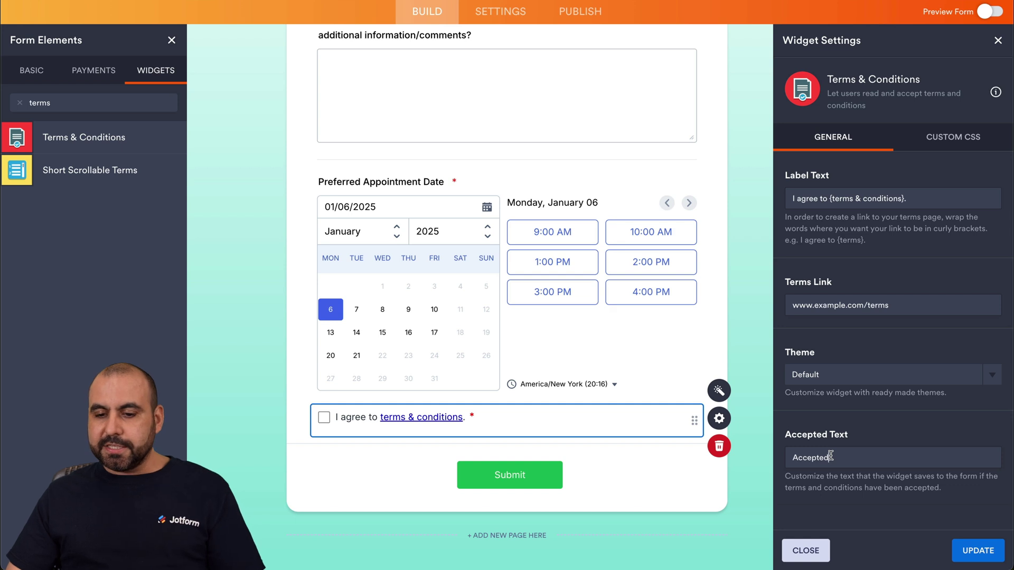
- Review the Terms & Conditions field's alignment, label, size and required properties without changing them
{"action": "left_click", "coordinate": [720, 420]}
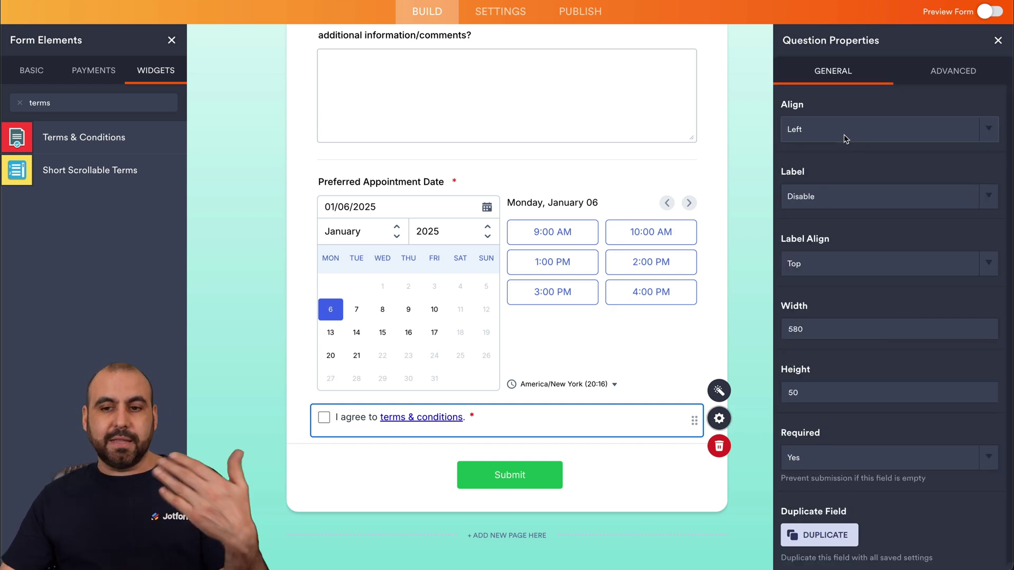
{"action": "scroll", "coordinate": [841, 360], "scroll_direction": "down", "scroll_amount": 1}
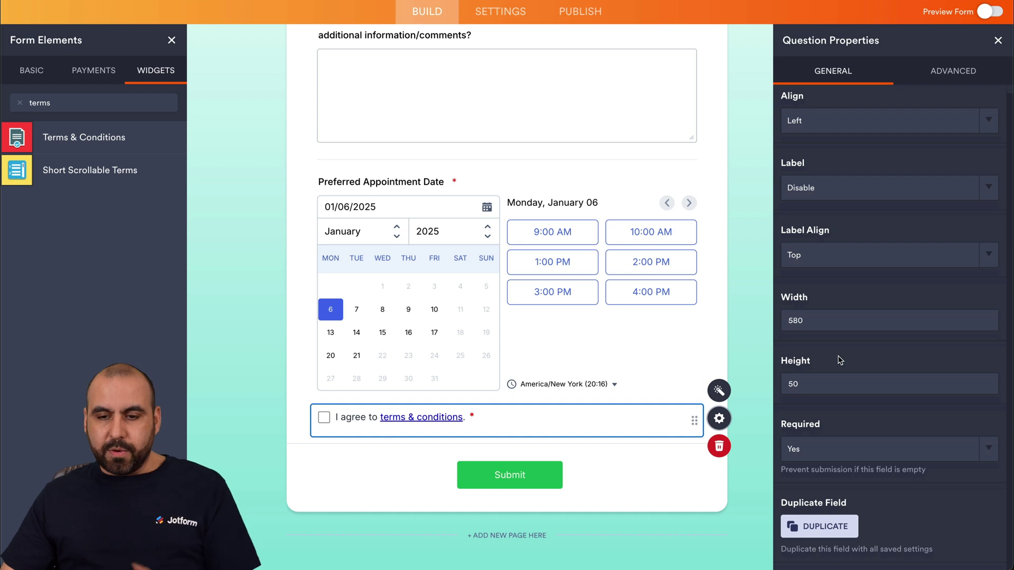
{"action": "scroll", "coordinate": [821, 379], "scroll_direction": "up", "scroll_amount": 1}
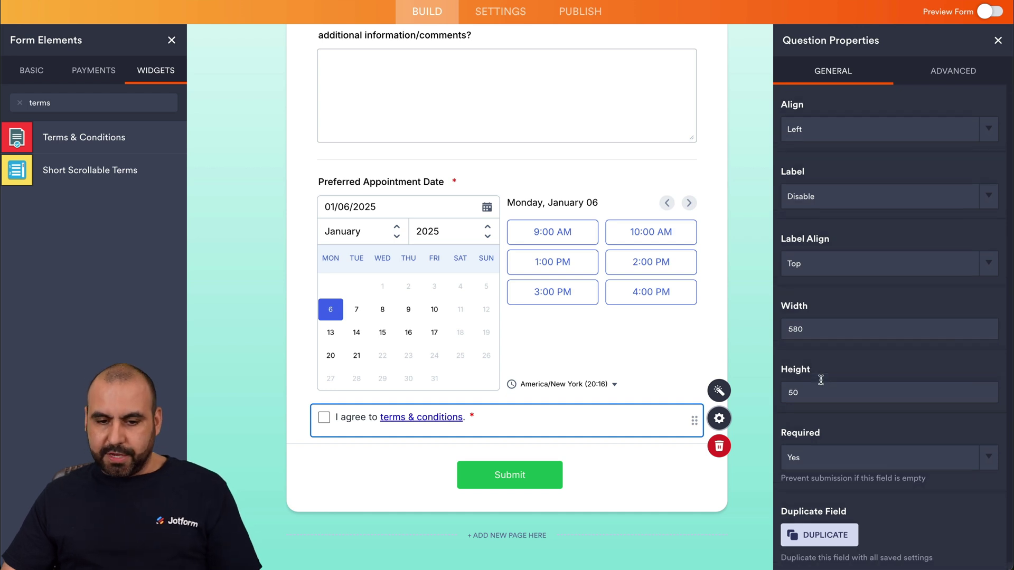
{"action": "left_click", "coordinate": [665, 471]}
{"action": "left_click", "coordinate": [471, 429]}
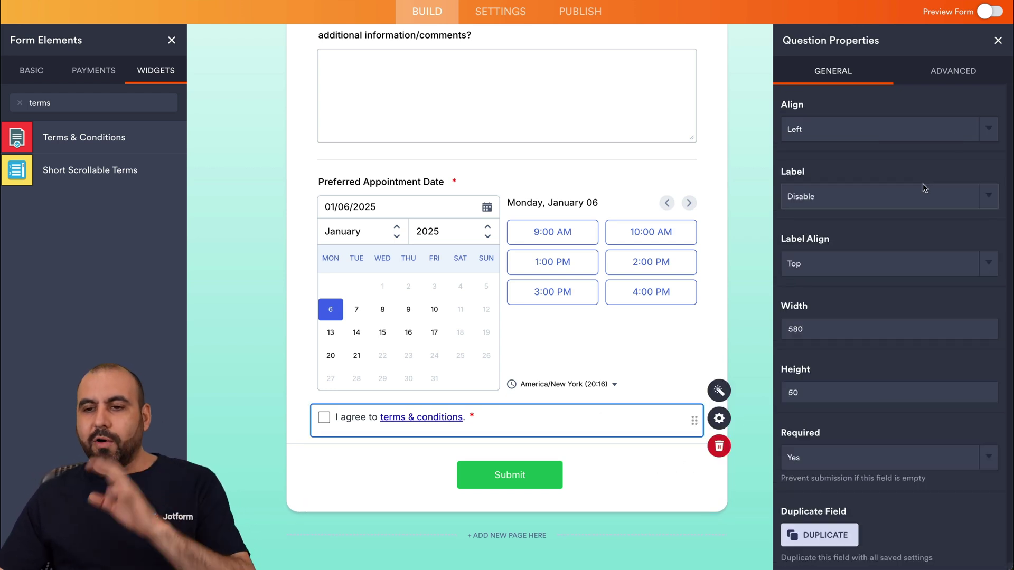
{"action": "left_click", "coordinate": [998, 41]}
- Try the beige, dark, white and purple color schemes on the form and apply the teal one
{"action": "scroll", "coordinate": [772, 263], "scroll_direction": "up", "scroll_amount": 20}
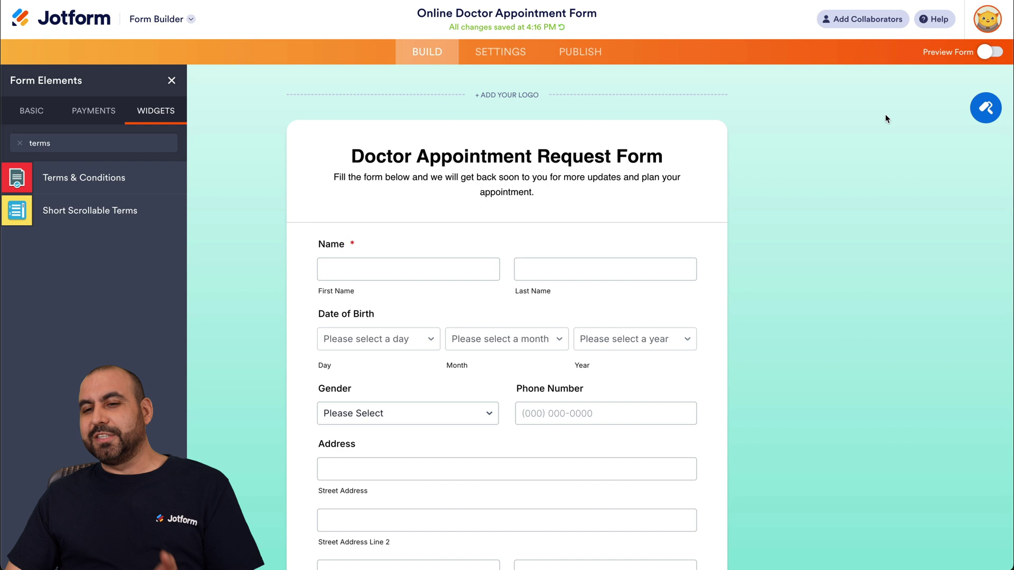
{"action": "left_click", "coordinate": [986, 109]}
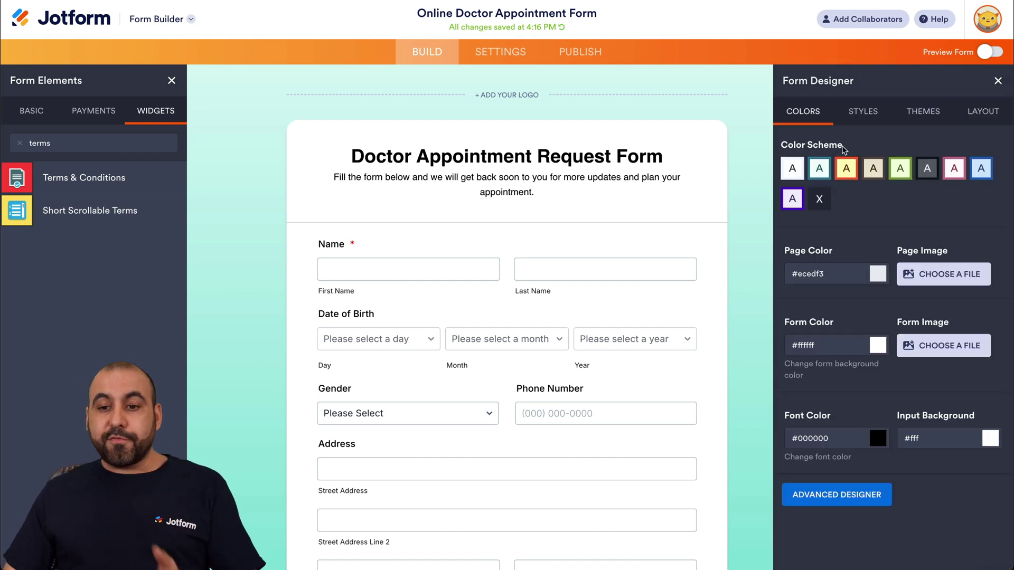
{"action": "left_click", "coordinate": [826, 169]}
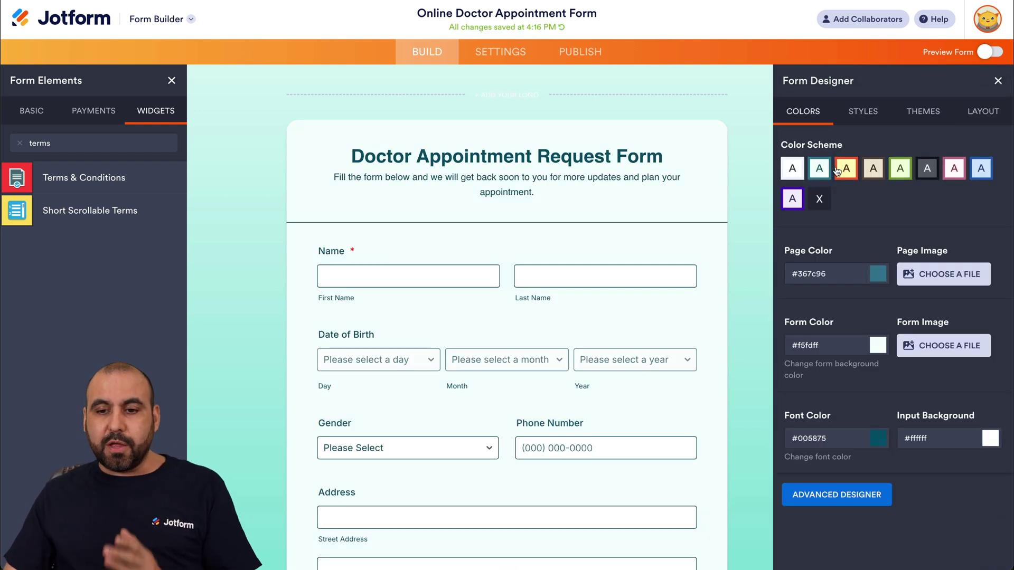
{"action": "left_click", "coordinate": [862, 174]}
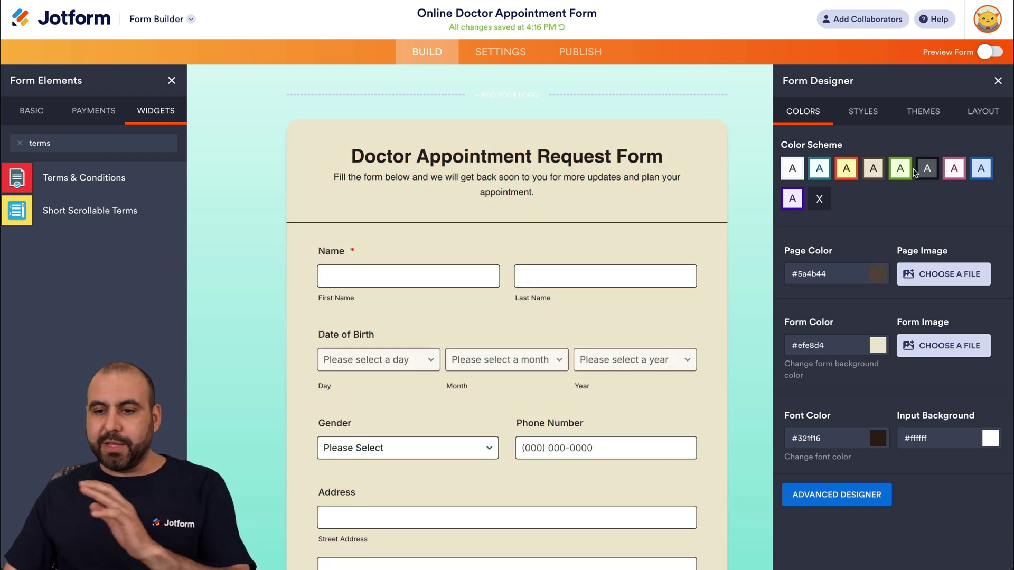
{"action": "left_click", "coordinate": [930, 169]}
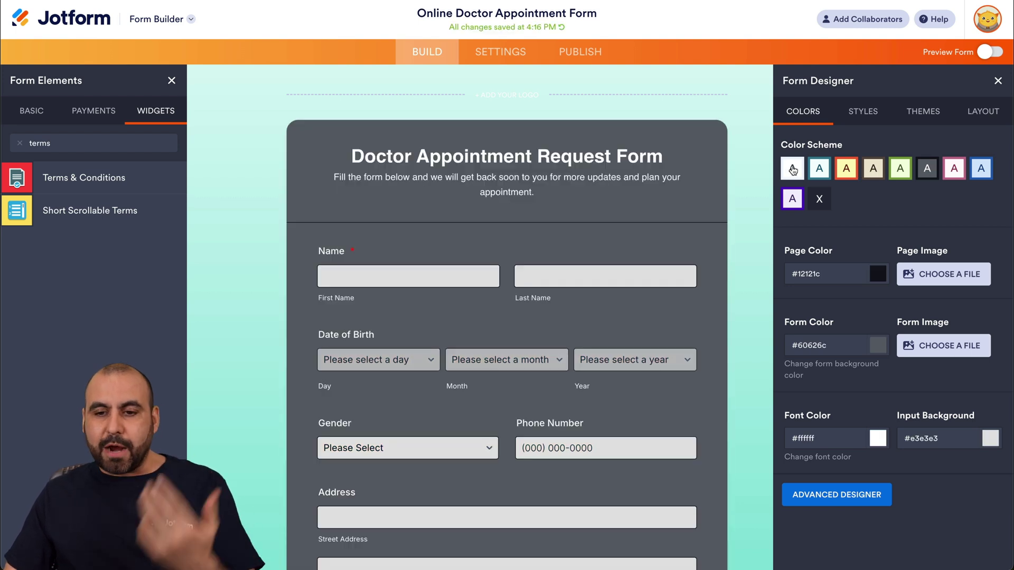
{"action": "left_click", "coordinate": [793, 170]}
{"action": "left_click", "coordinate": [792, 199]}
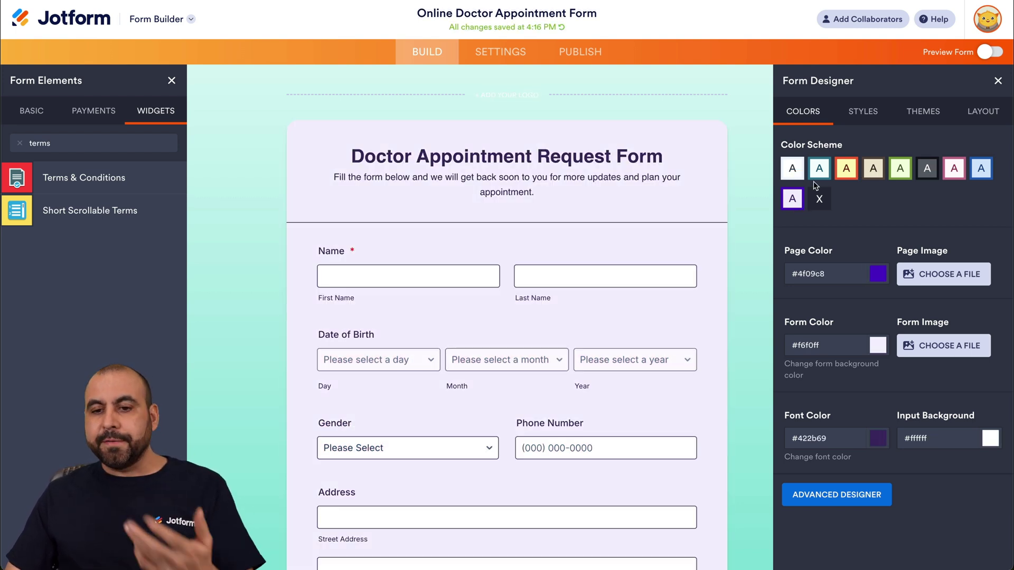
{"action": "left_click", "coordinate": [819, 168]}
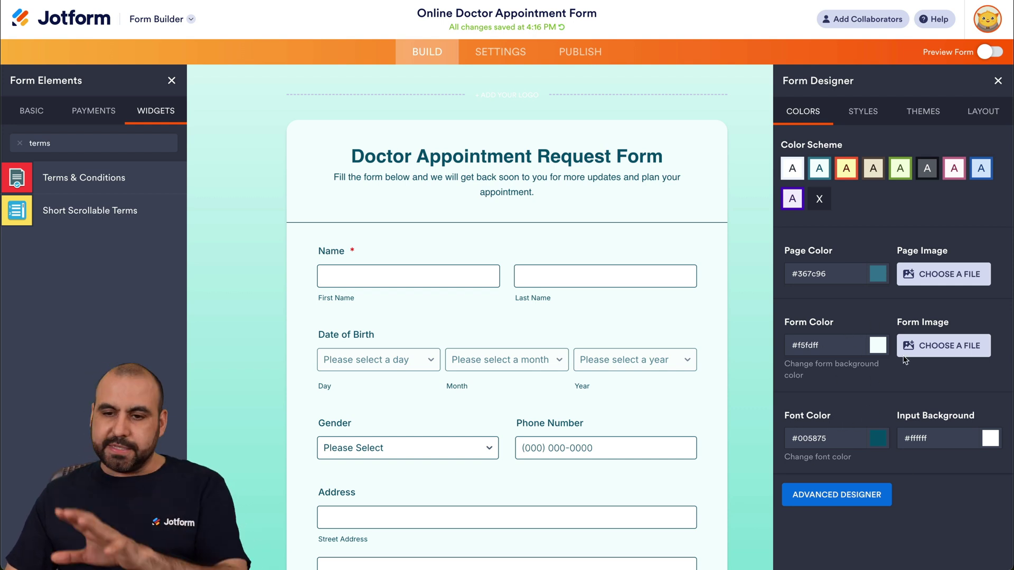
- Try the Techy theme on the form in combination with the teal color scheme
{"action": "left_click", "coordinate": [923, 111]}
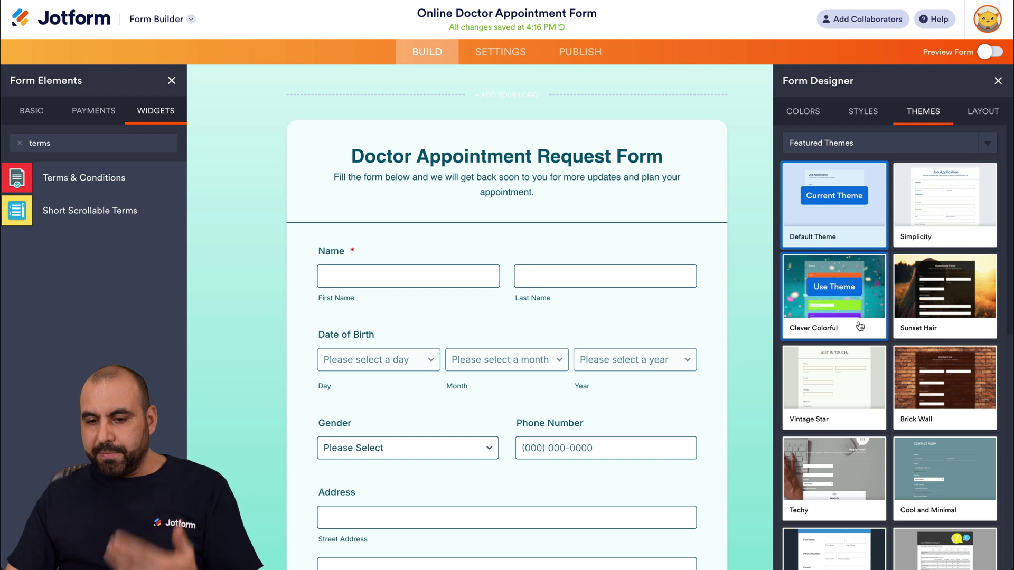
{"action": "scroll", "coordinate": [860, 327], "scroll_direction": "down", "scroll_amount": 3}
{"action": "left_click", "coordinate": [842, 303]}
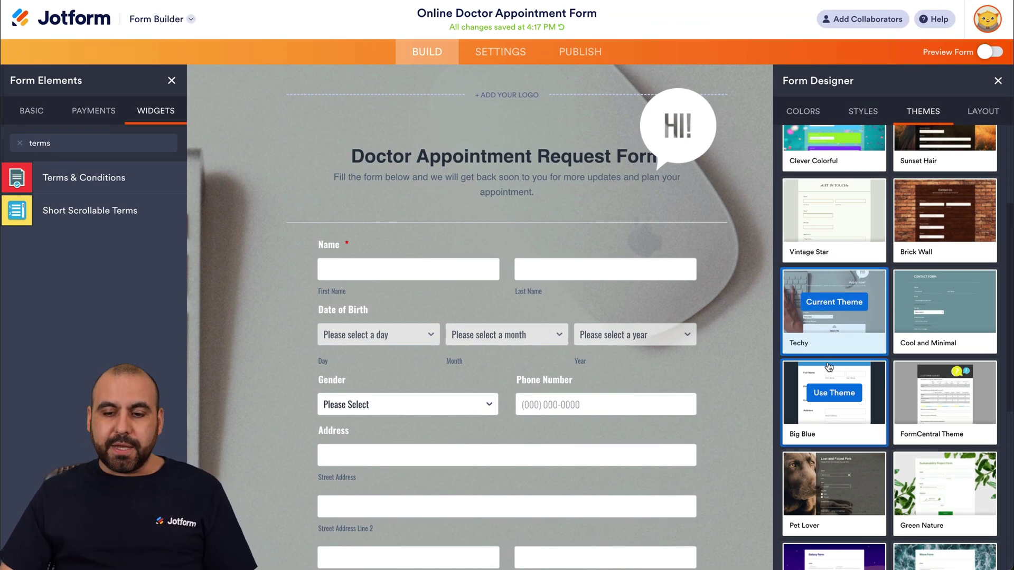
{"action": "scroll", "coordinate": [829, 367], "scroll_direction": "down", "scroll_amount": 1}
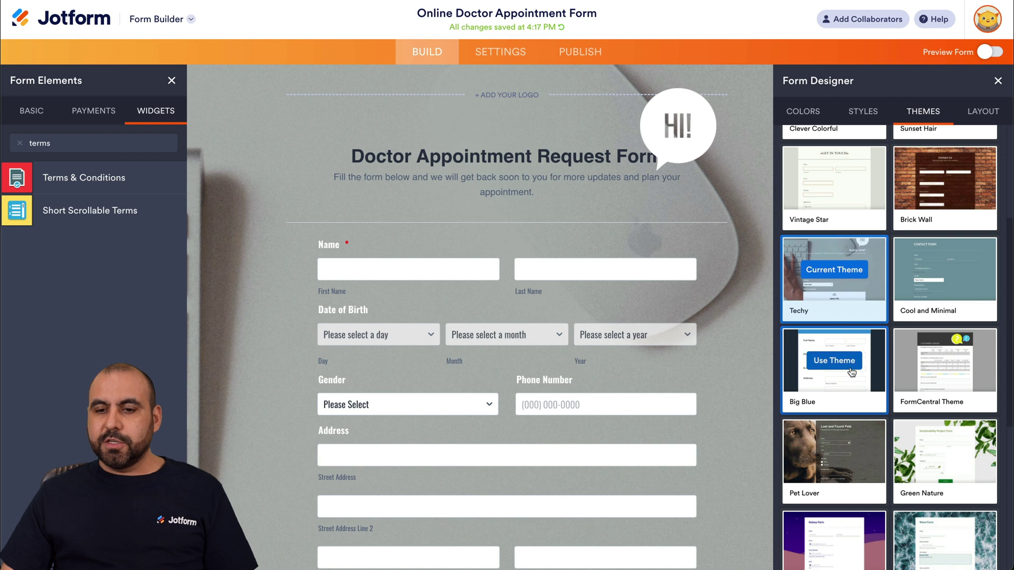
{"action": "left_click", "coordinate": [816, 118]}
{"action": "left_click", "coordinate": [820, 170]}
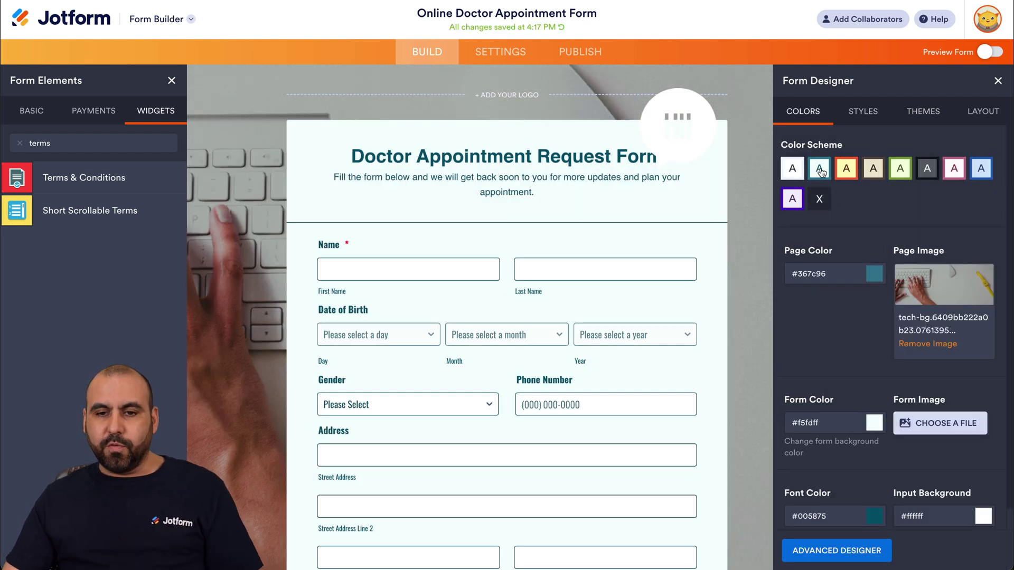
- Check the form's width, spacing, font and button style settings, and close the Form Designer
{"action": "left_click", "coordinate": [863, 112]}
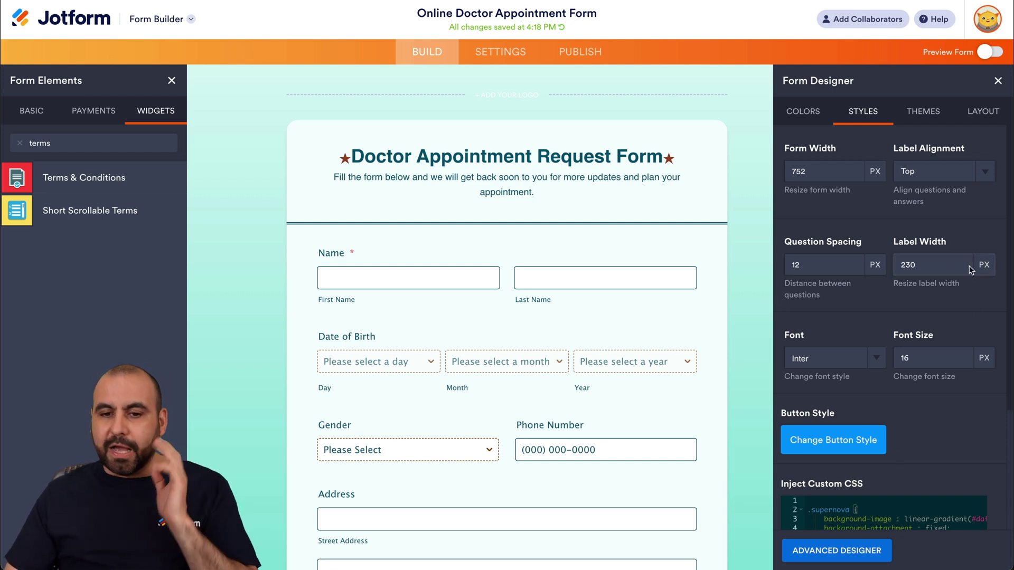
{"action": "left_click", "coordinate": [999, 81]}
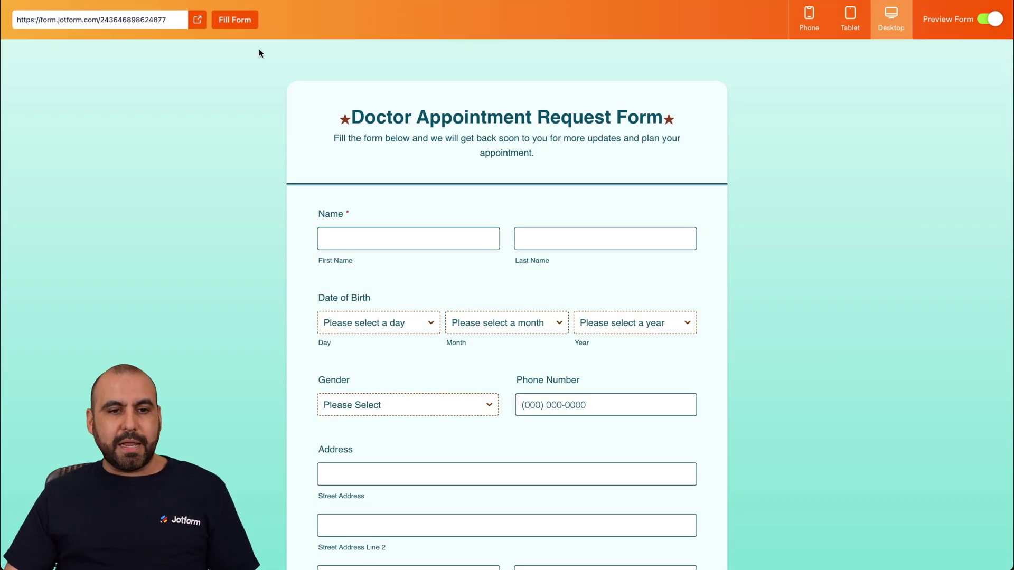
- Autofill the previewed form with sample data and select 11:00 AM on Wednesday, January 08, 2025 as the preferred appointment
{"action": "left_click", "coordinate": [230, 21]}
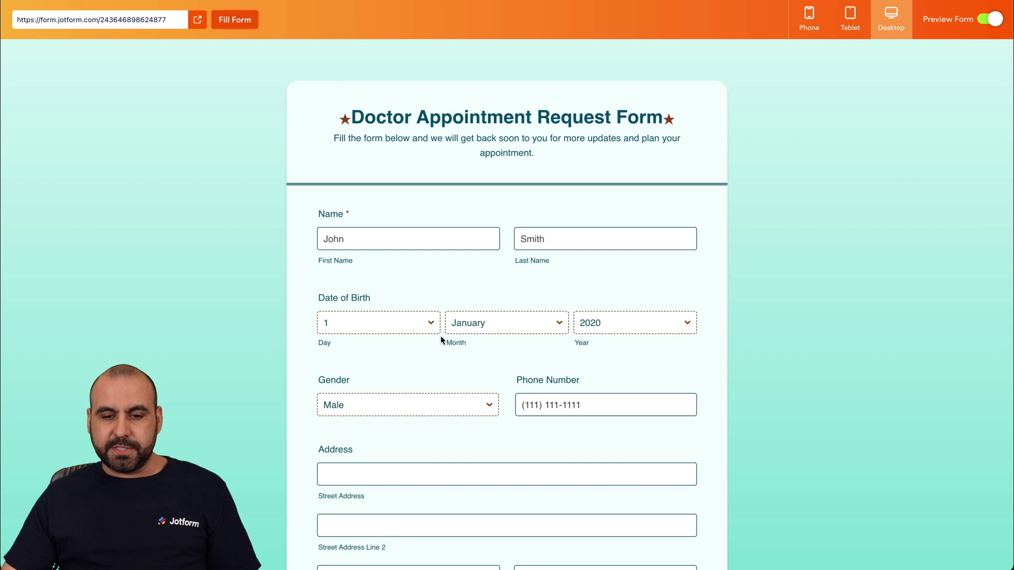
{"action": "scroll", "coordinate": [442, 344], "scroll_direction": "down", "scroll_amount": 10}
{"action": "scroll", "coordinate": [441, 344], "scroll_direction": "down", "scroll_amount": 6}
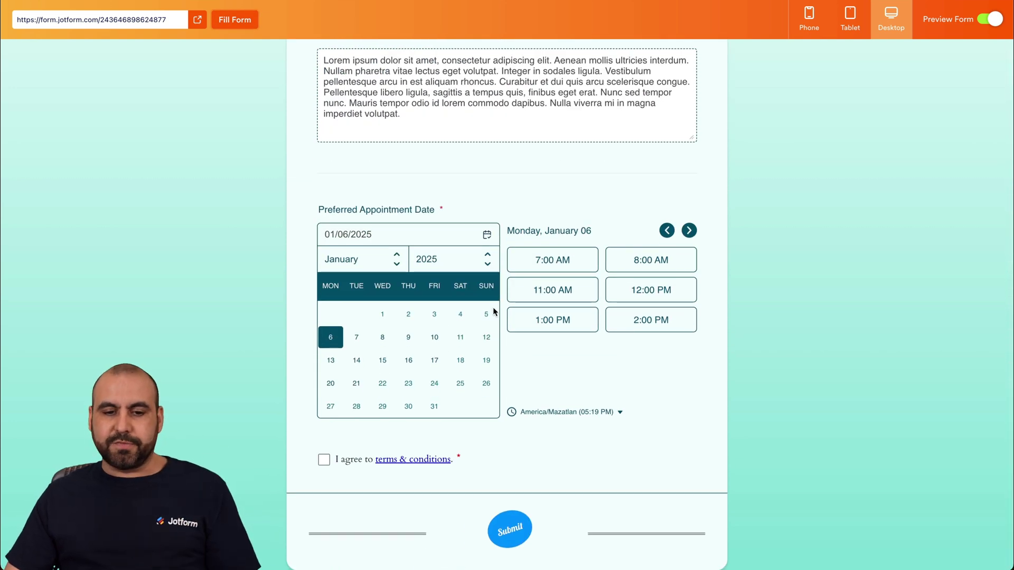
{"action": "left_click", "coordinate": [375, 344]}
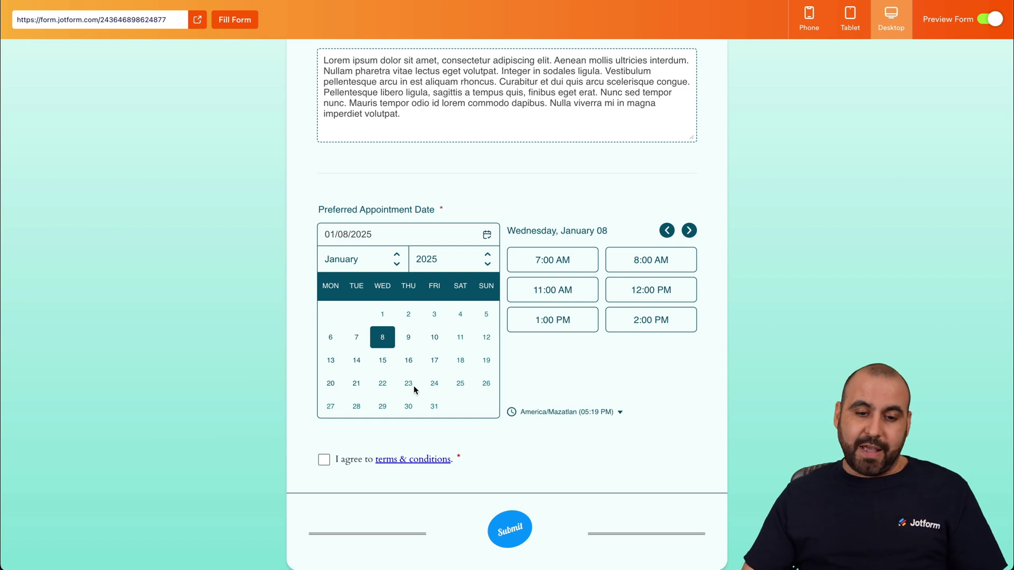
{"action": "left_click", "coordinate": [551, 291]}
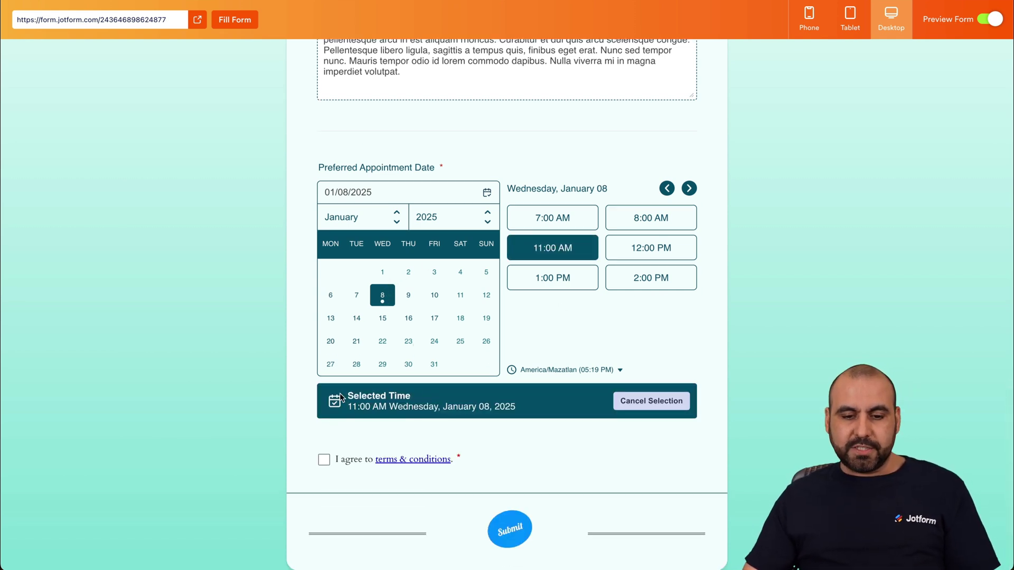
- Agree to the terms & conditions, submit the previewed form and return to the form builder
{"action": "left_click", "coordinate": [324, 461]}
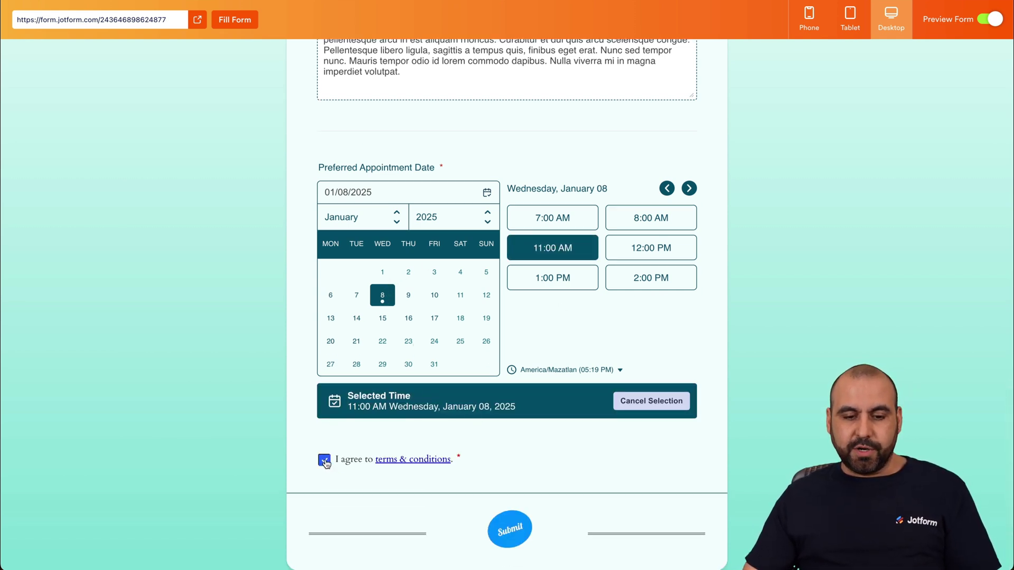
{"action": "left_click", "coordinate": [521, 527]}
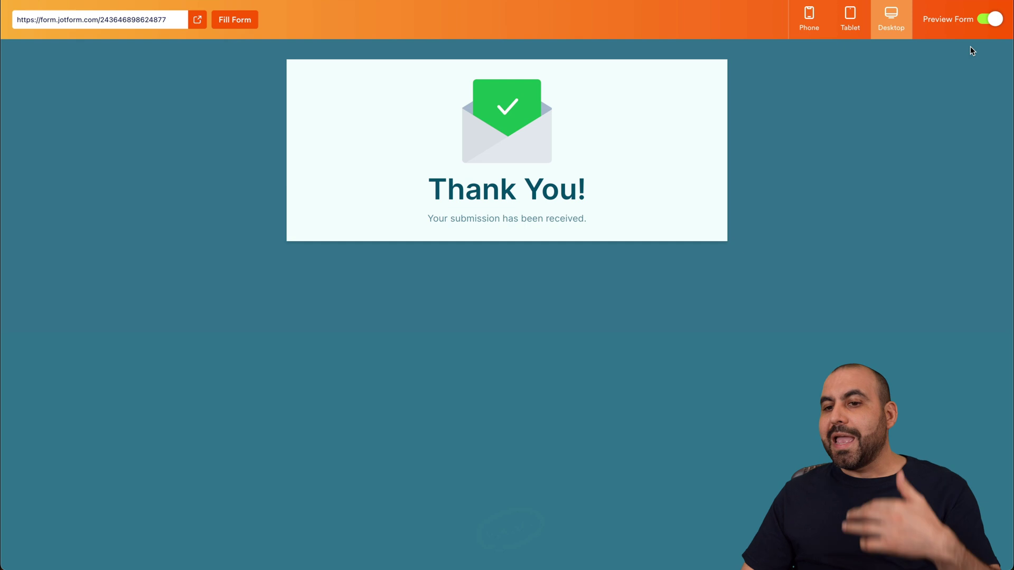
{"action": "left_click", "coordinate": [988, 25]}
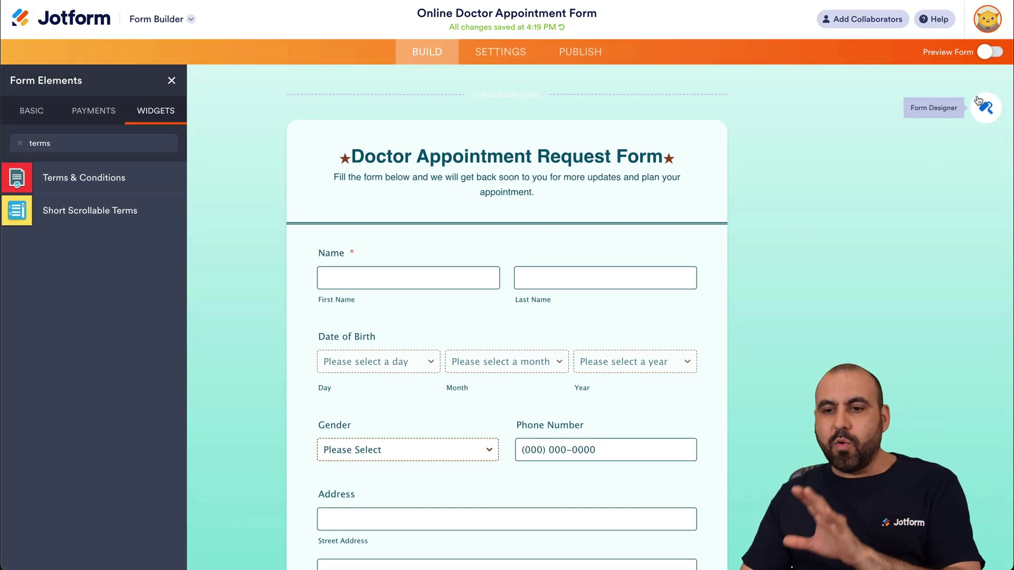
- Autofill a fresh form preview with sample data, adding a 2 to both name fields and choosing a different birth year
{"action": "left_click", "coordinate": [989, 52]}
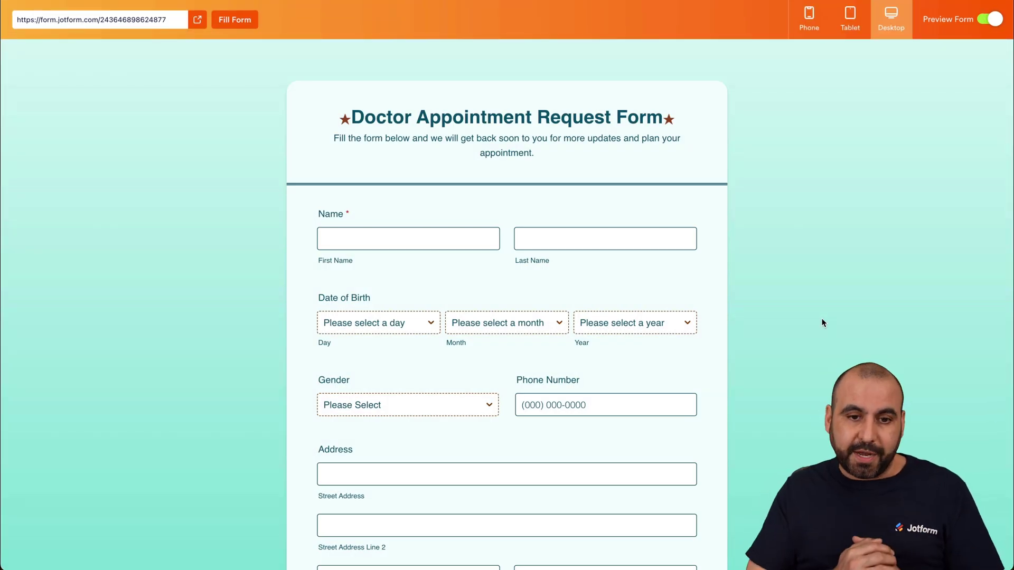
{"action": "left_click", "coordinate": [234, 20]}
{"action": "left_click", "coordinate": [363, 237]}
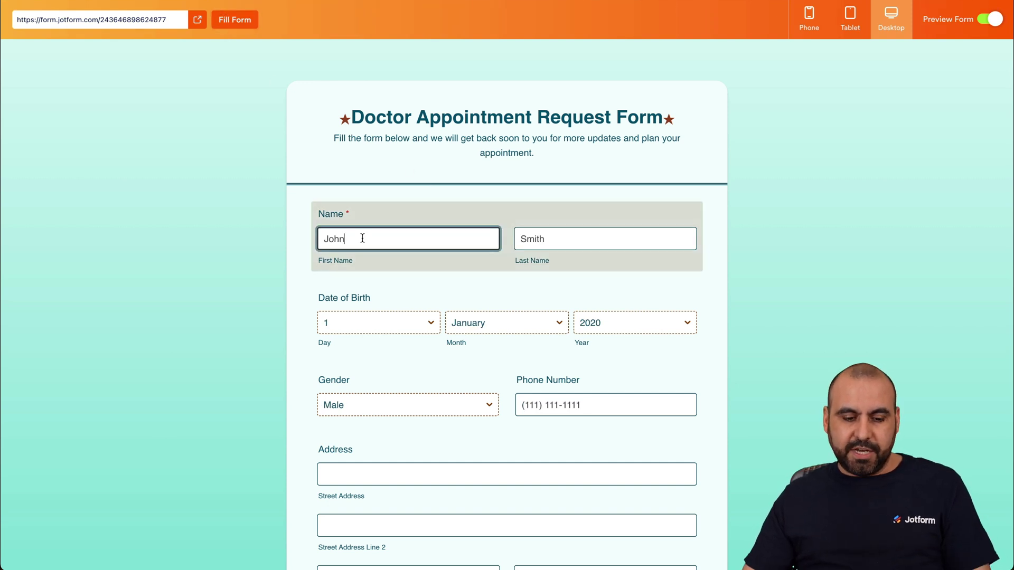
{"action": "type", "text": "2"}
{"action": "left_click", "coordinate": [516, 239]}
{"action": "type", "text": "2"}
{"action": "left_click", "coordinate": [594, 322]}
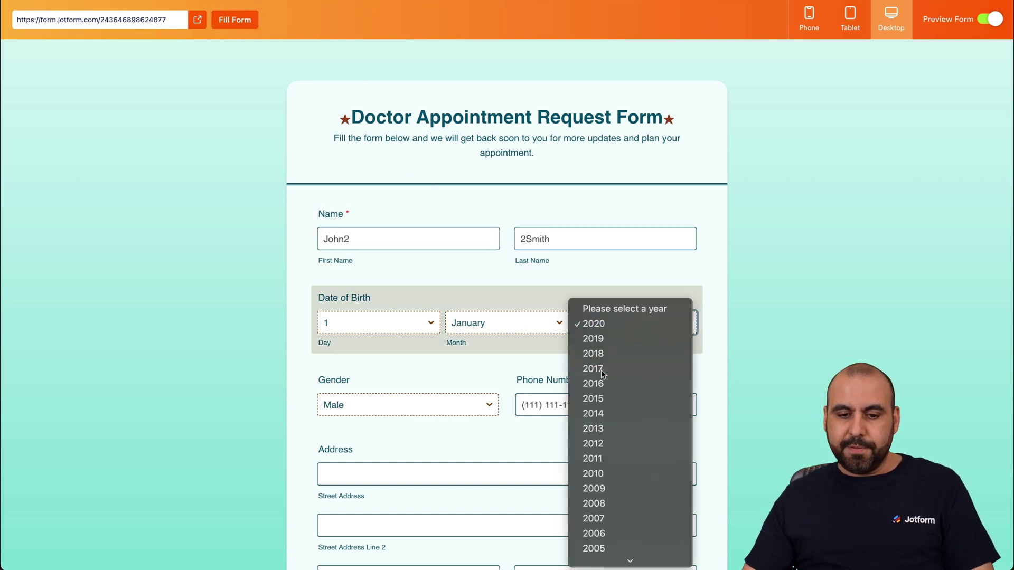
{"action": "left_click", "coordinate": [601, 370]}
- Book 1:00 PM on Tuesday, January 14, 2025, agree to the terms, submit the form and leave the preview
{"action": "scroll", "coordinate": [491, 474], "scroll_direction": "down", "scroll_amount": 15}
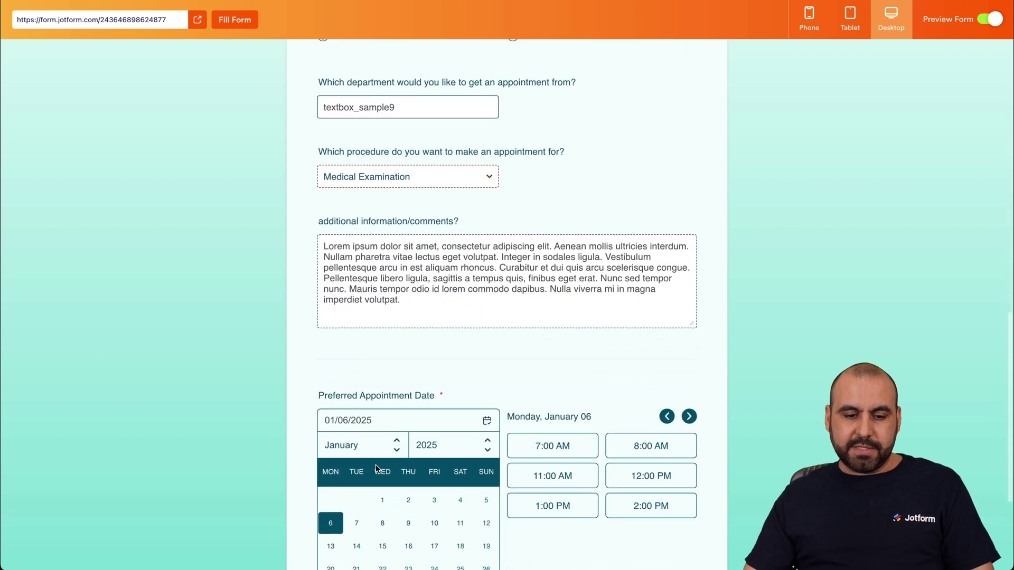
{"action": "left_click", "coordinate": [356, 360]}
{"action": "left_click", "coordinate": [549, 321]}
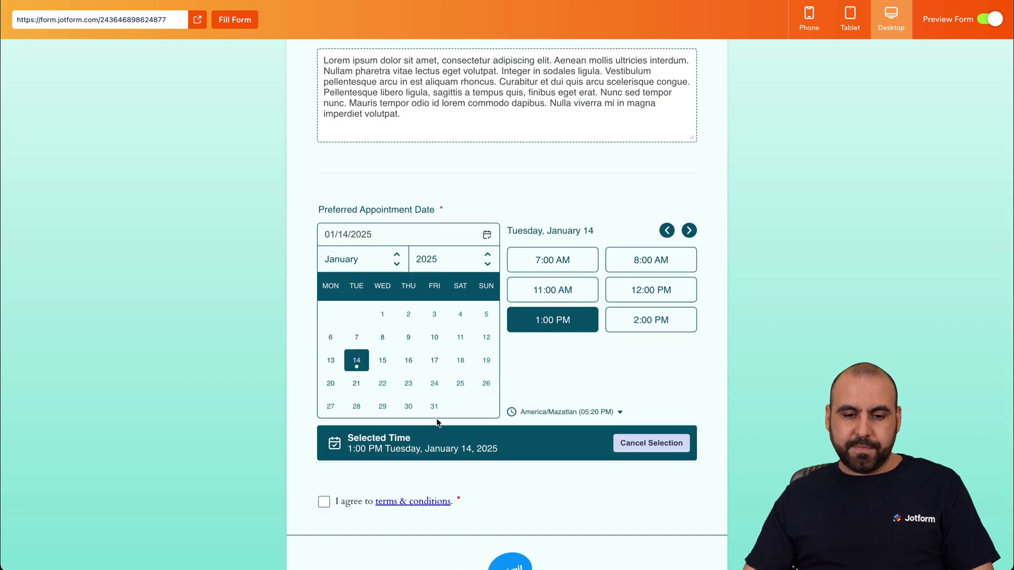
{"action": "left_click", "coordinate": [324, 501]}
{"action": "scroll", "coordinate": [584, 487], "scroll_direction": "down", "scroll_amount": 1}
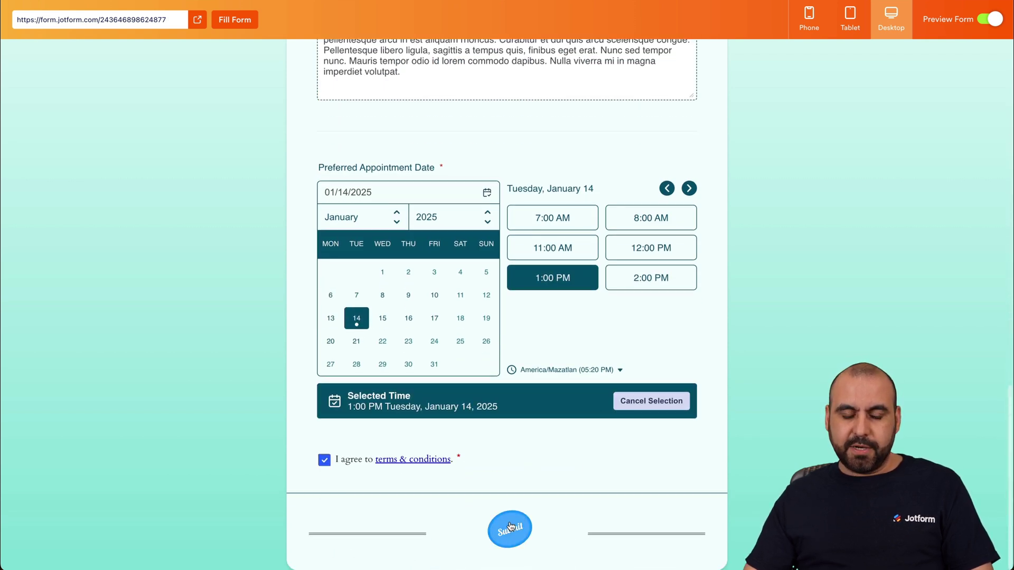
{"action": "left_click", "coordinate": [510, 528]}
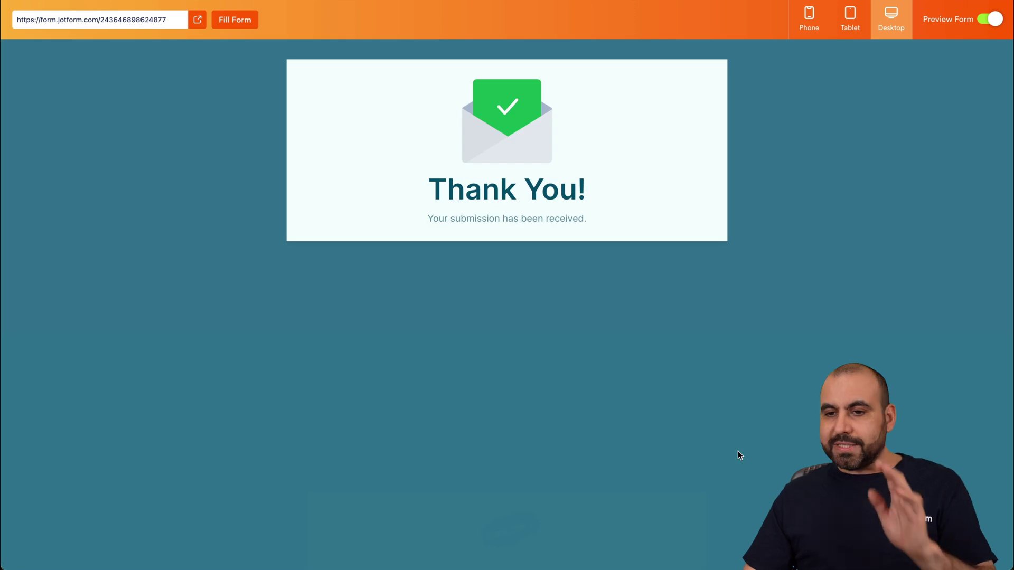
{"action": "left_click", "coordinate": [989, 19]}
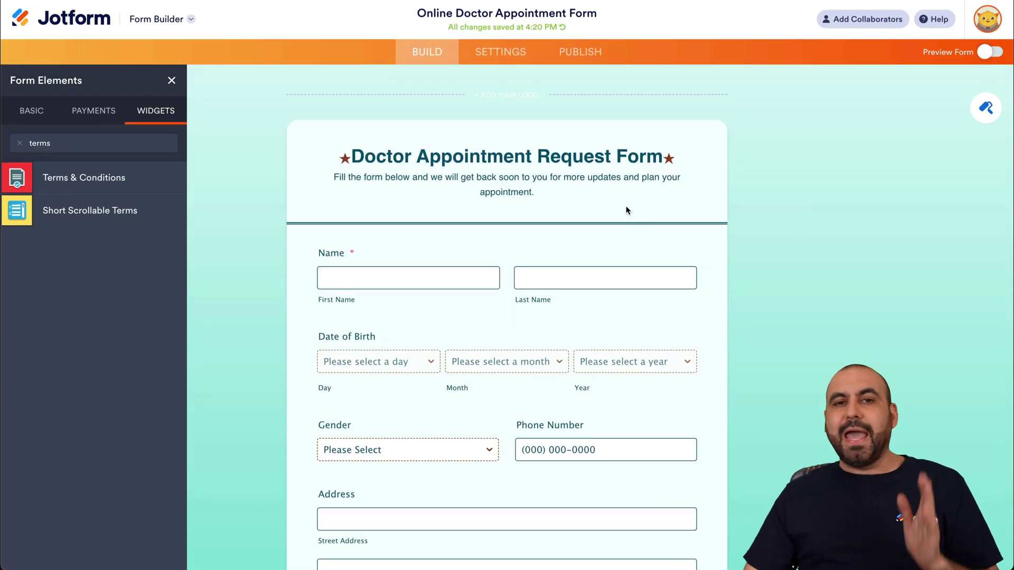
- Examine the form's publishing options, including the direct link, QR code and embed code, and return to the form builder
{"action": "left_click", "coordinate": [592, 58]}
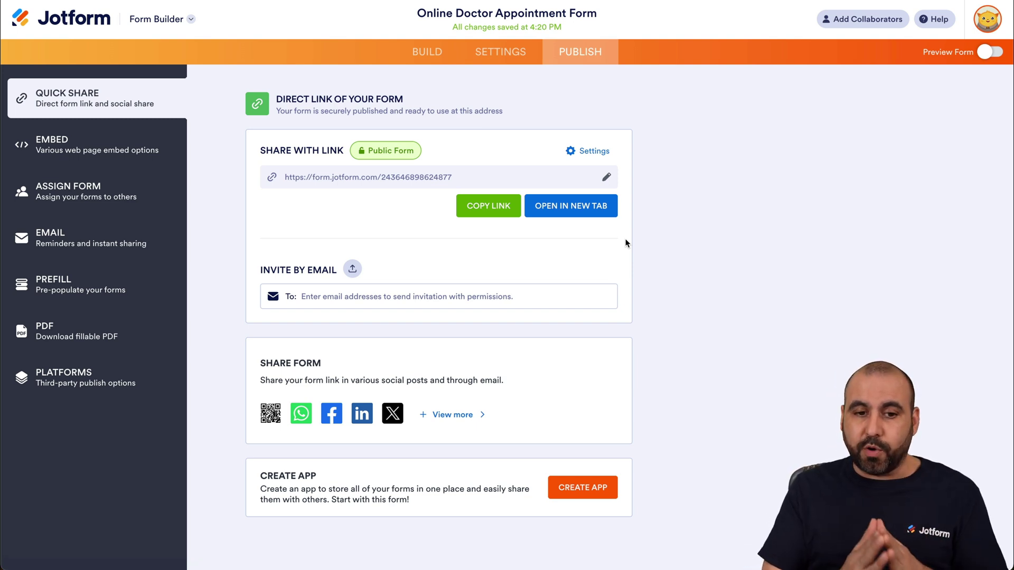
{"action": "left_click_drag", "start_coordinate": [290, 177], "coordinate": [473, 179]}
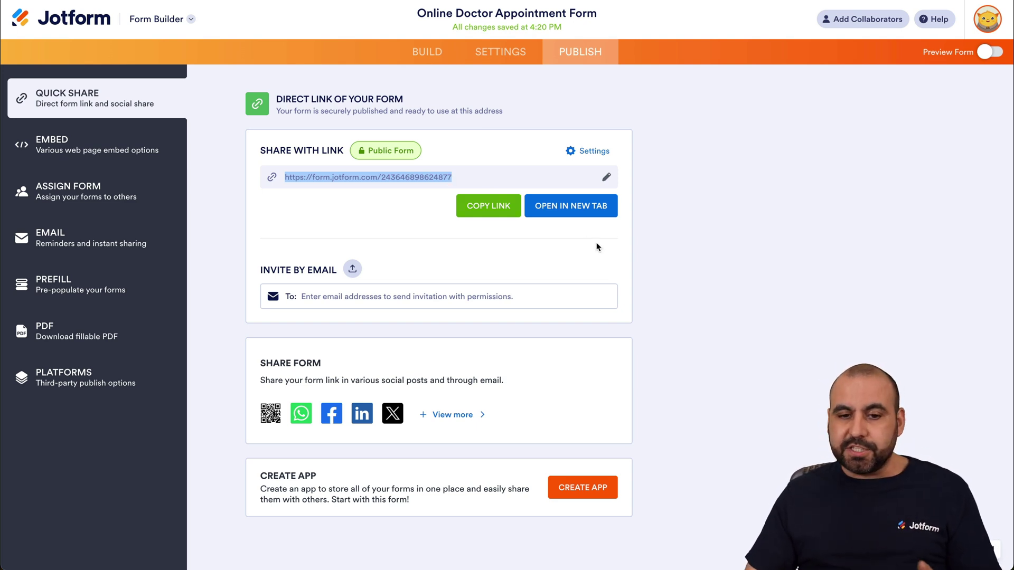
{"action": "left_click", "coordinate": [660, 239]}
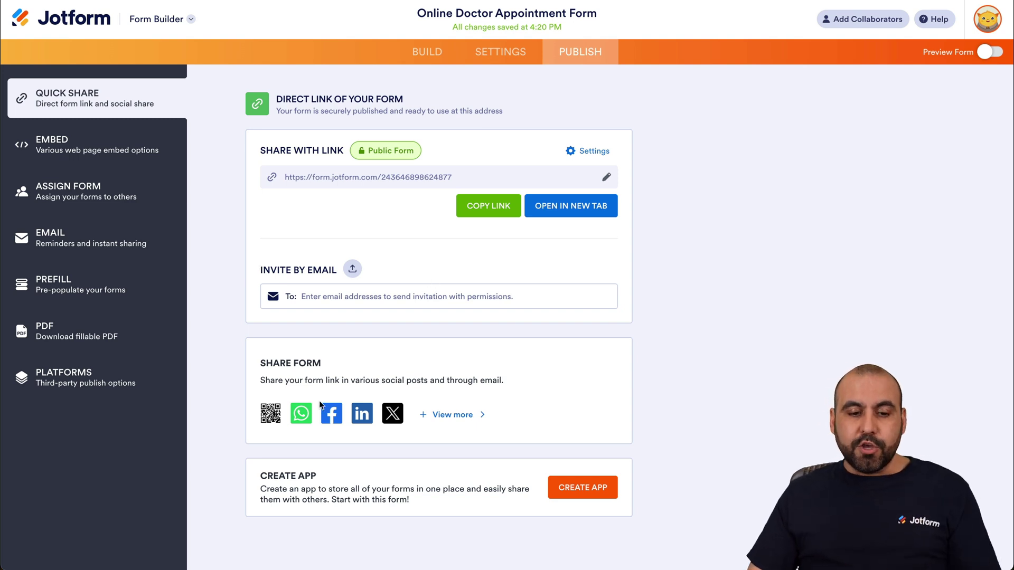
{"action": "left_click", "coordinate": [269, 414]}
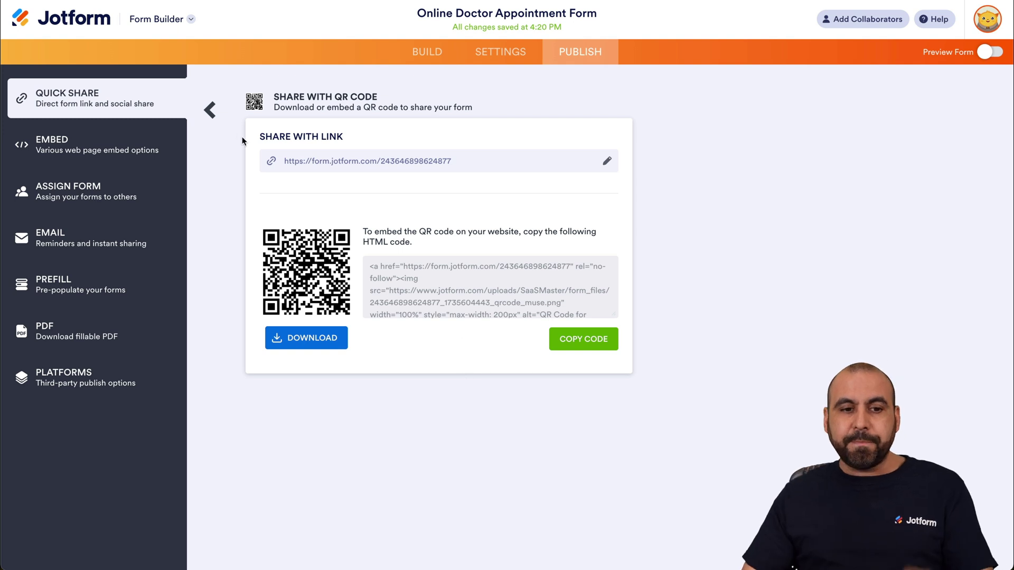
{"action": "left_click", "coordinate": [211, 110]}
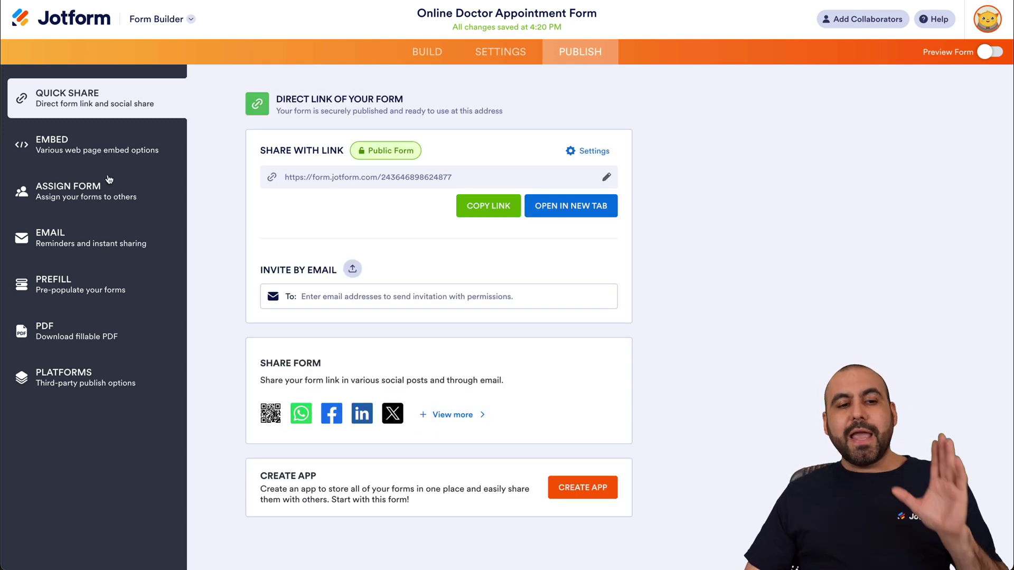
{"action": "left_click", "coordinate": [80, 151]}
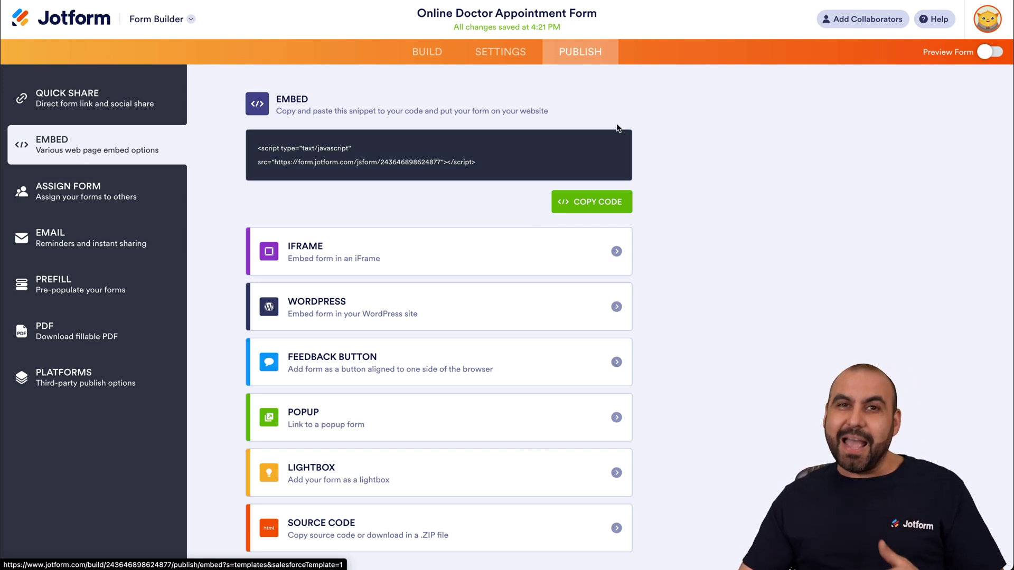
{"action": "left_click", "coordinate": [426, 51]}
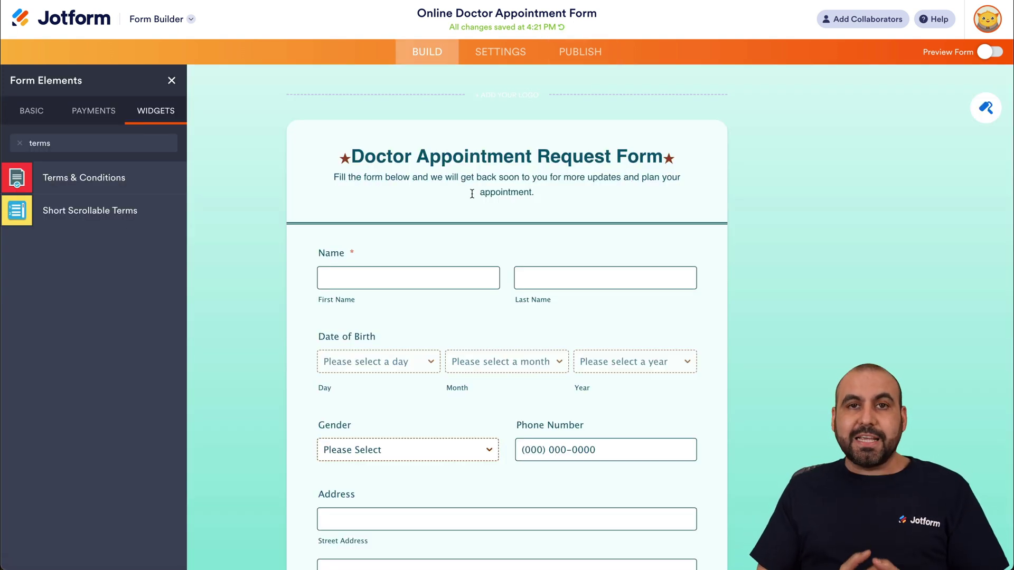
- Open the Notification 1 email from the form's email settings and view its subject and content
{"action": "left_click", "coordinate": [500, 51]}
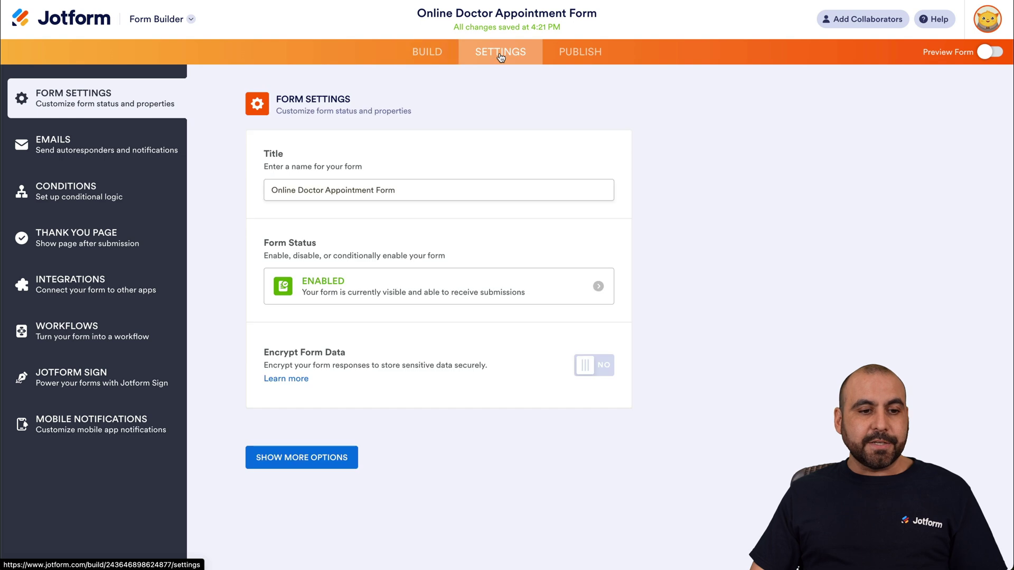
{"action": "left_click", "coordinate": [63, 155]}
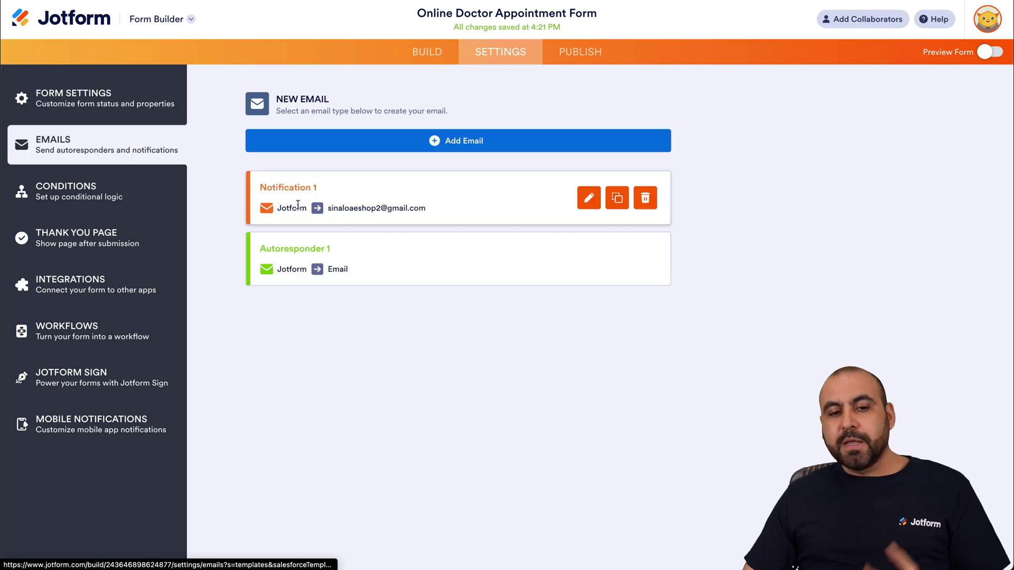
{"action": "left_click", "coordinate": [589, 197]}
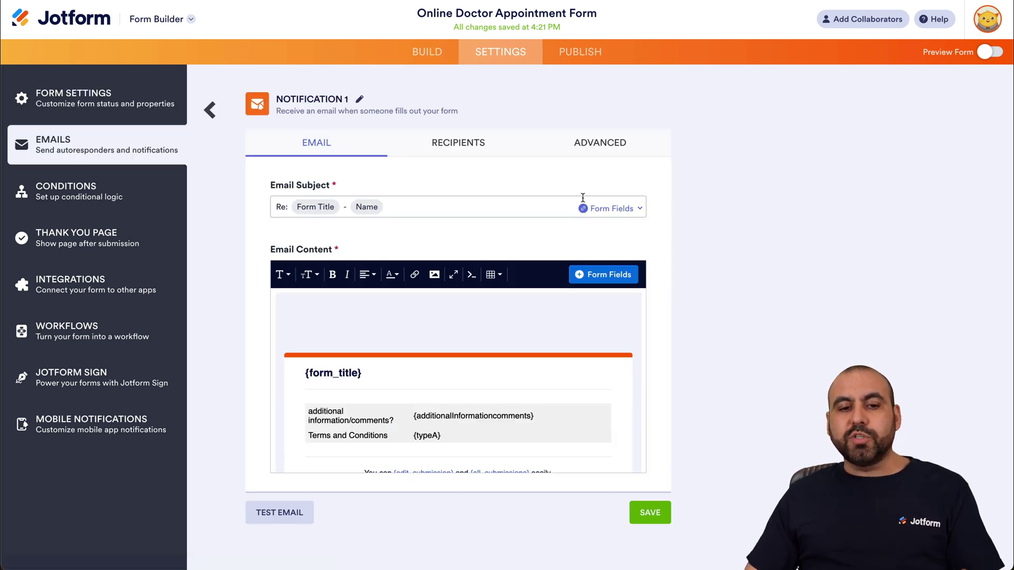
{"action": "scroll", "coordinate": [458, 216], "scroll_direction": "down", "scroll_amount": 1}
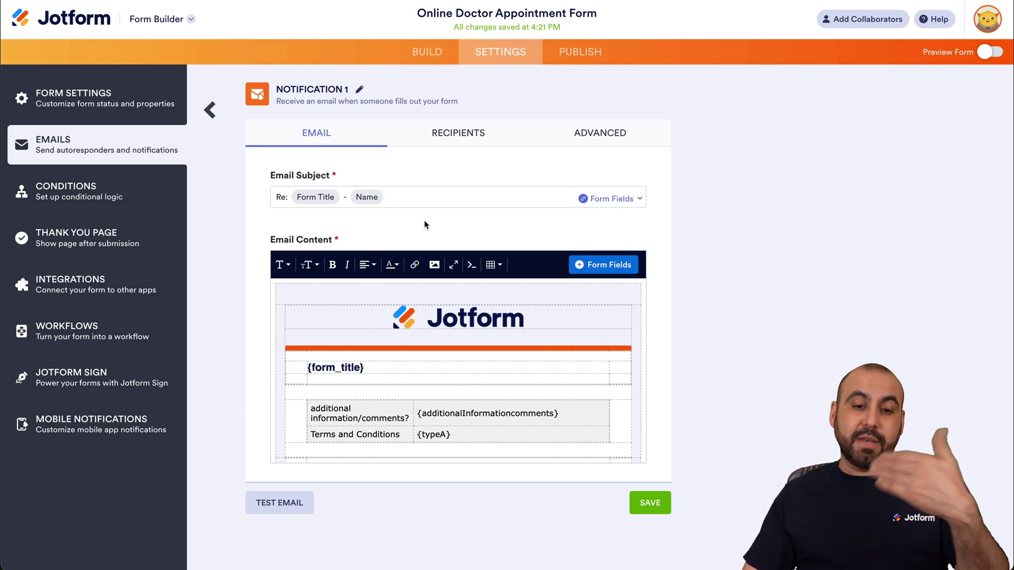
- Append a hyphen and the "Which department would you like to get..." form field to the notification email's subject
{"action": "left_click", "coordinate": [611, 199]}
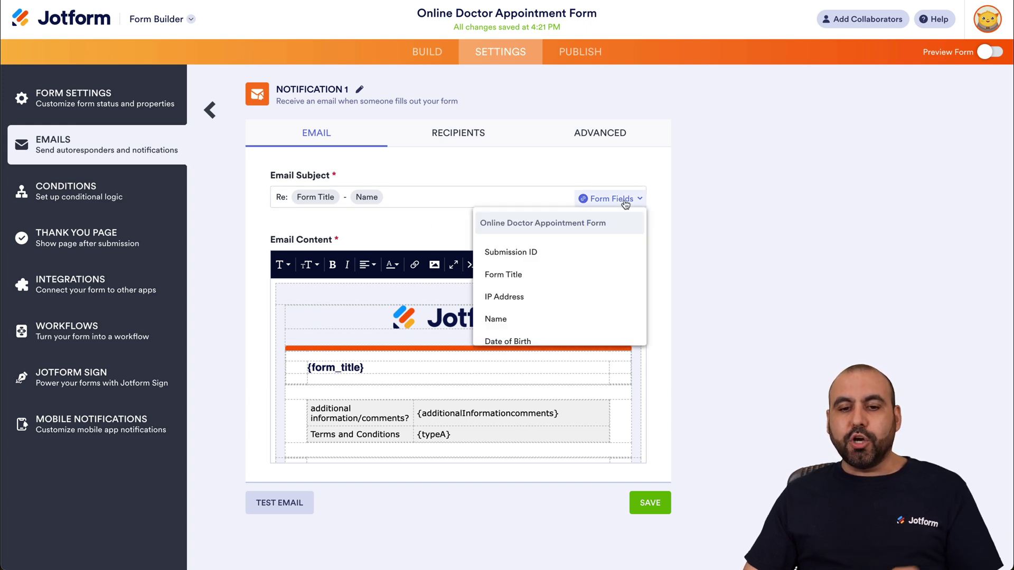
{"action": "scroll", "coordinate": [603, 249], "scroll_direction": "down", "scroll_amount": 4}
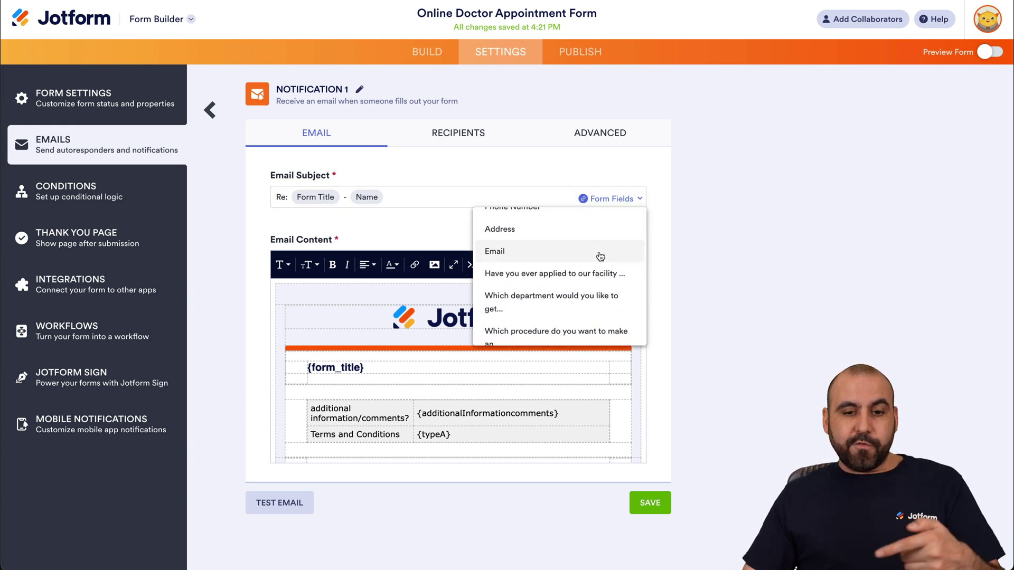
{"action": "scroll", "coordinate": [600, 256], "scroll_direction": "up", "scroll_amount": 4}
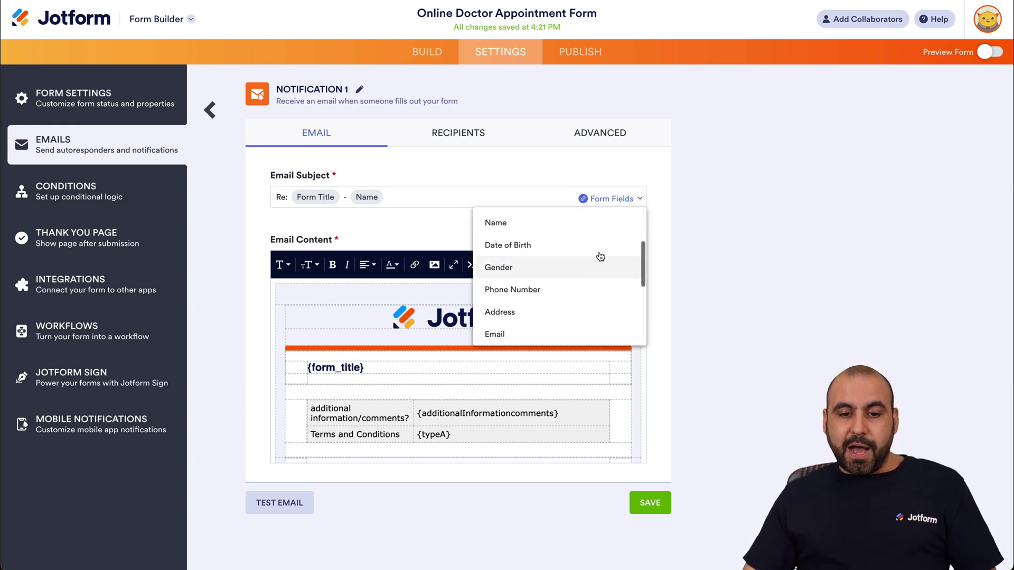
{"action": "left_click", "coordinate": [408, 193]}
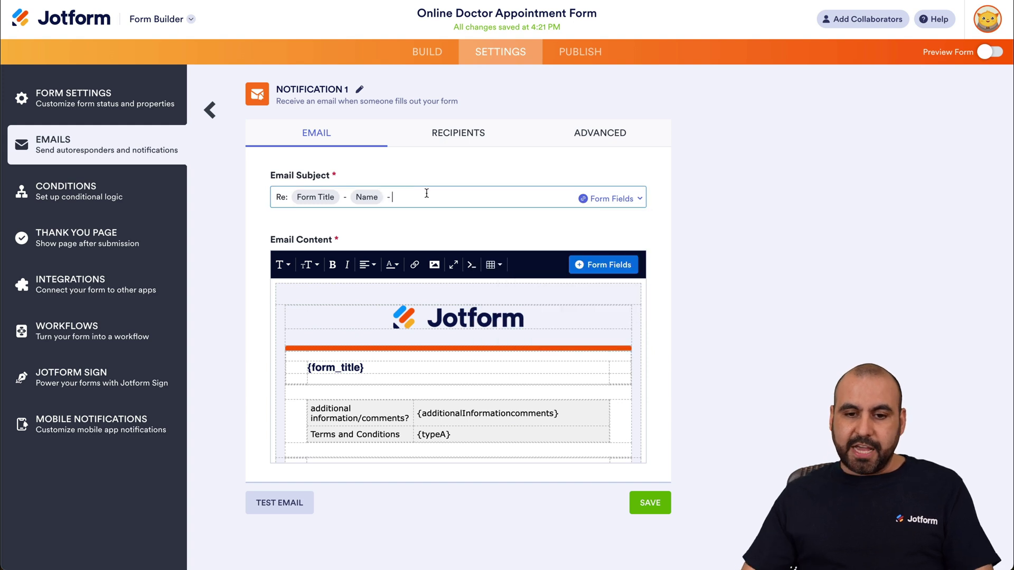
{"action": "left_click", "coordinate": [610, 199]}
{"action": "scroll", "coordinate": [572, 290], "scroll_direction": "down", "scroll_amount": 3}
{"action": "scroll", "coordinate": [573, 290], "scroll_direction": "down", "scroll_amount": 4}
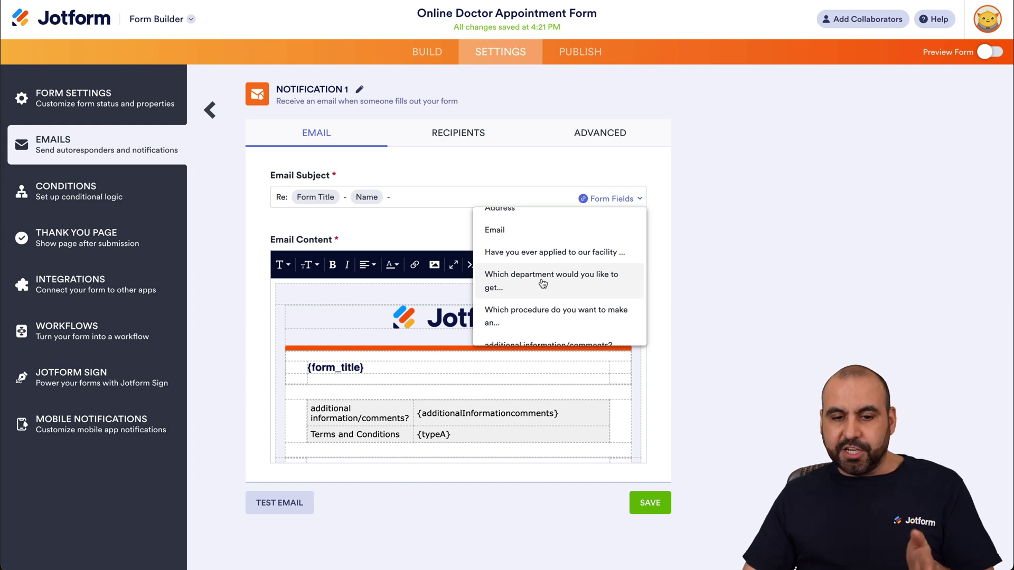
{"action": "left_click", "coordinate": [542, 283]}
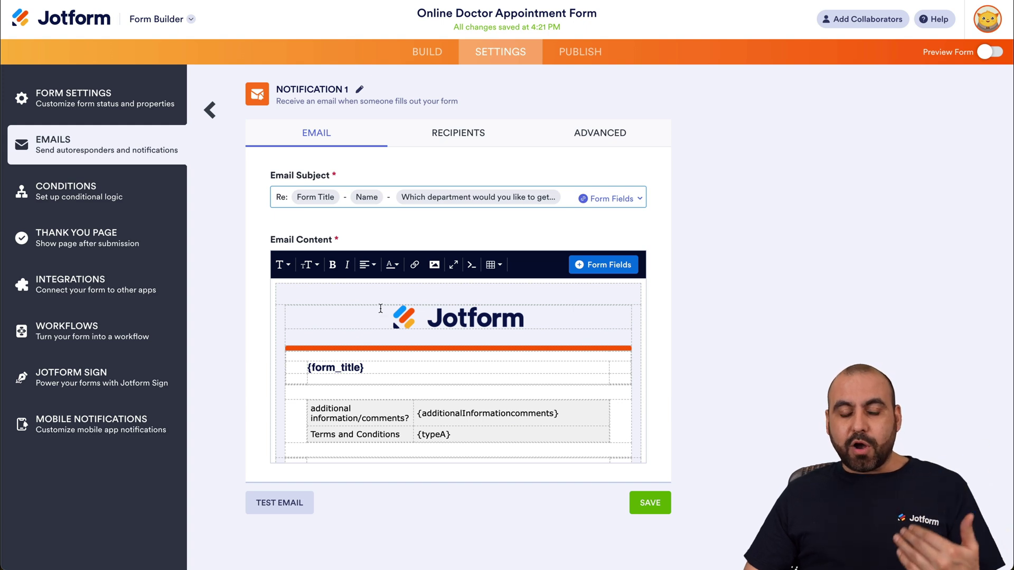
- Review the notification email's content, recipients and advanced options, and leave the editor discarding the unsaved changes
{"action": "scroll", "coordinate": [379, 306], "scroll_direction": "down", "scroll_amount": 2}
{"action": "scroll", "coordinate": [381, 308], "scroll_direction": "up", "scroll_amount": 1}
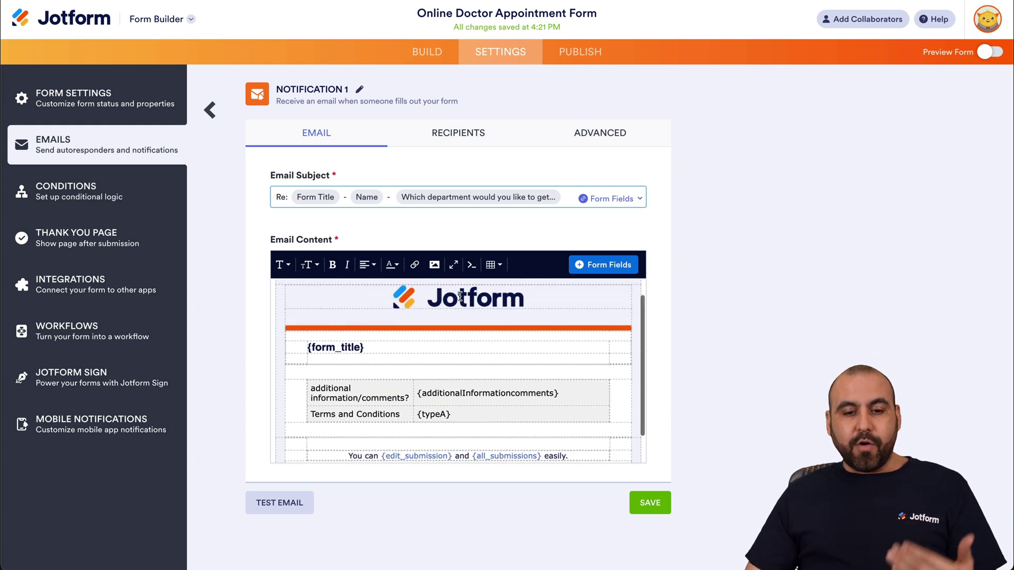
{"action": "left_click", "coordinate": [385, 338]}
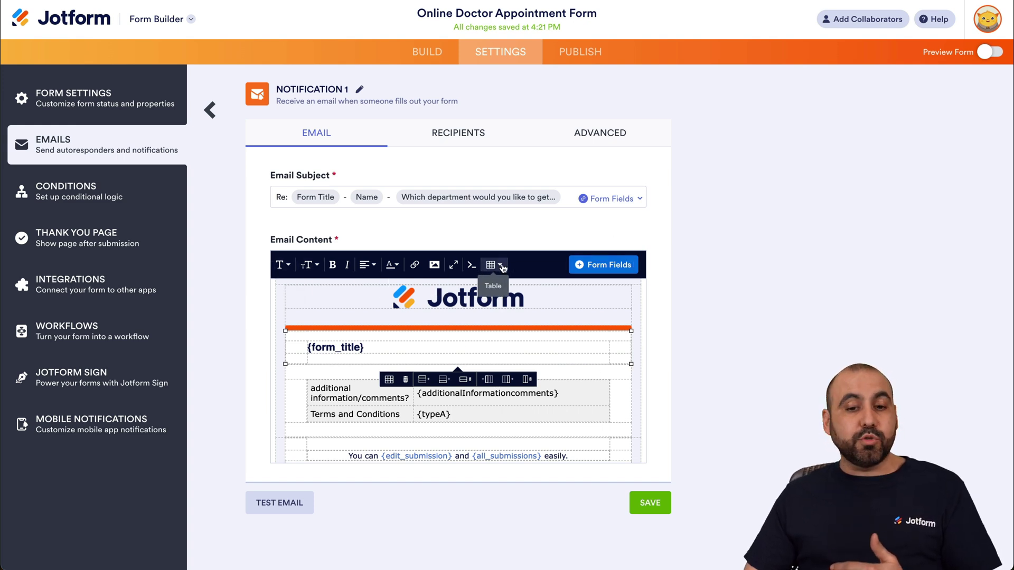
{"action": "scroll", "coordinate": [603, 397], "scroll_direction": "down", "scroll_amount": 1}
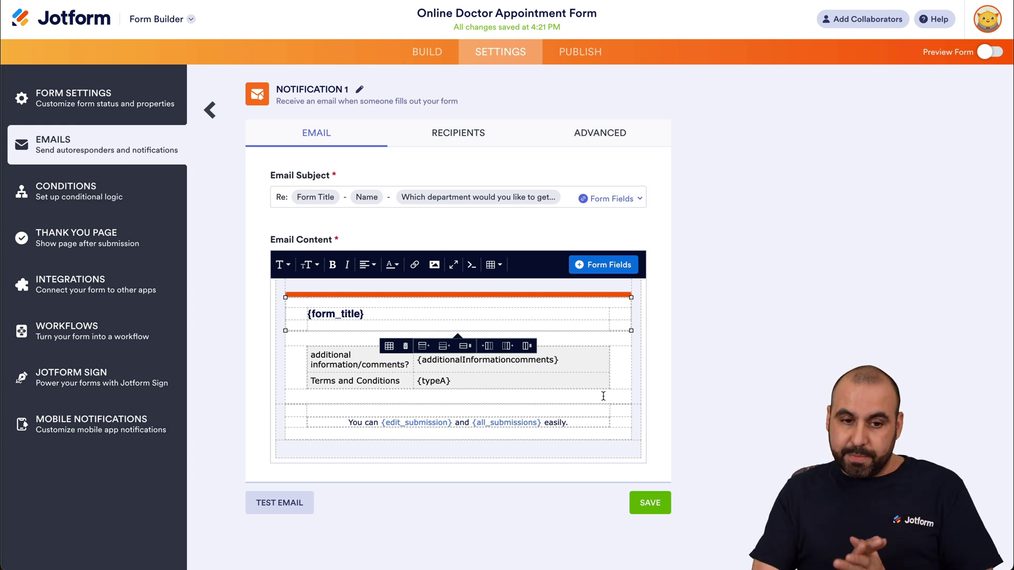
{"action": "left_click", "coordinate": [477, 140]}
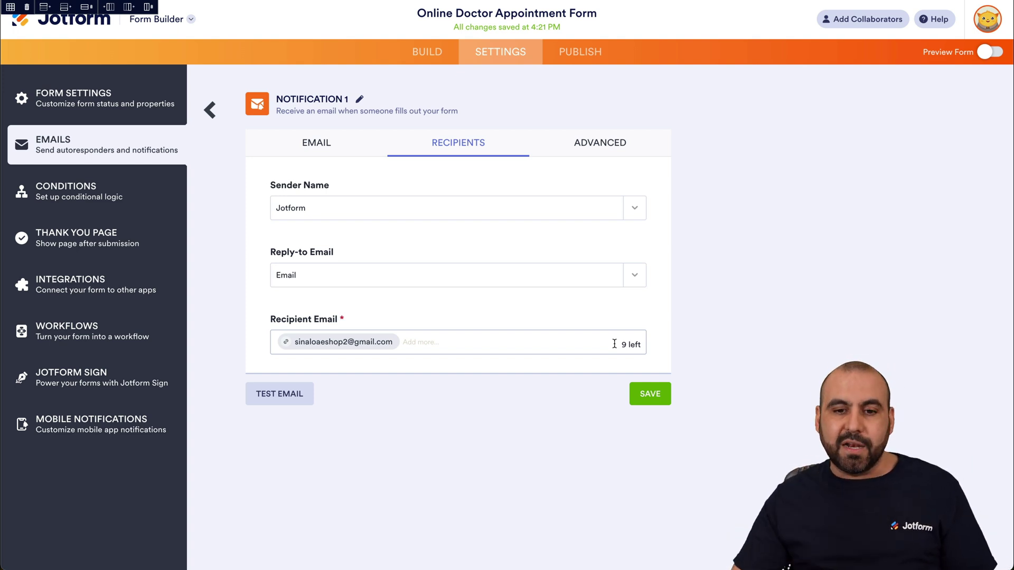
{"action": "left_click", "coordinate": [604, 149]}
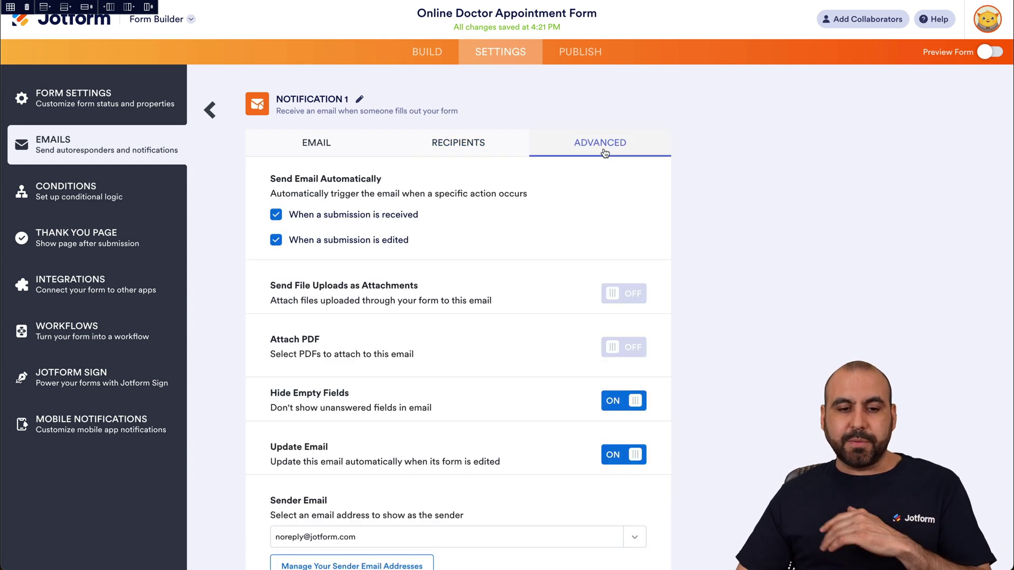
{"action": "left_click", "coordinate": [216, 107]}
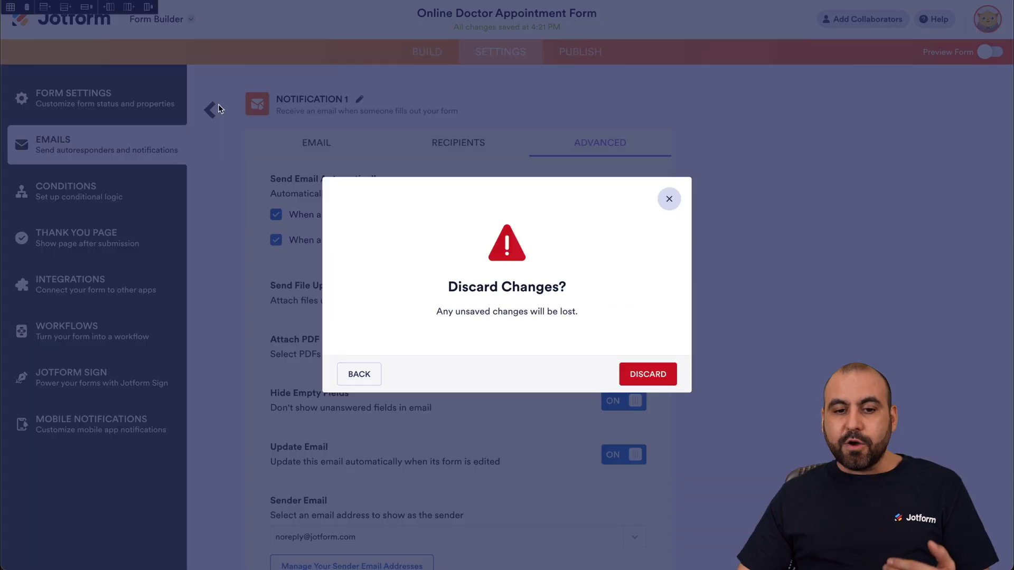
{"action": "left_click", "coordinate": [652, 376]}
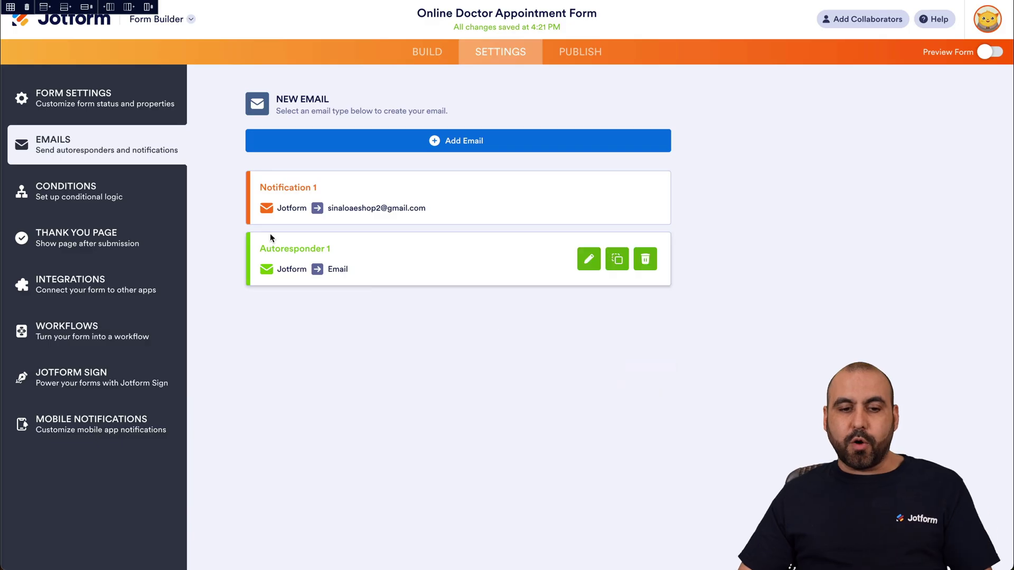
- Open the Autoresponder 1 email and review its subject, the available form fields, content and recipient settings
{"action": "left_click", "coordinate": [589, 259]}
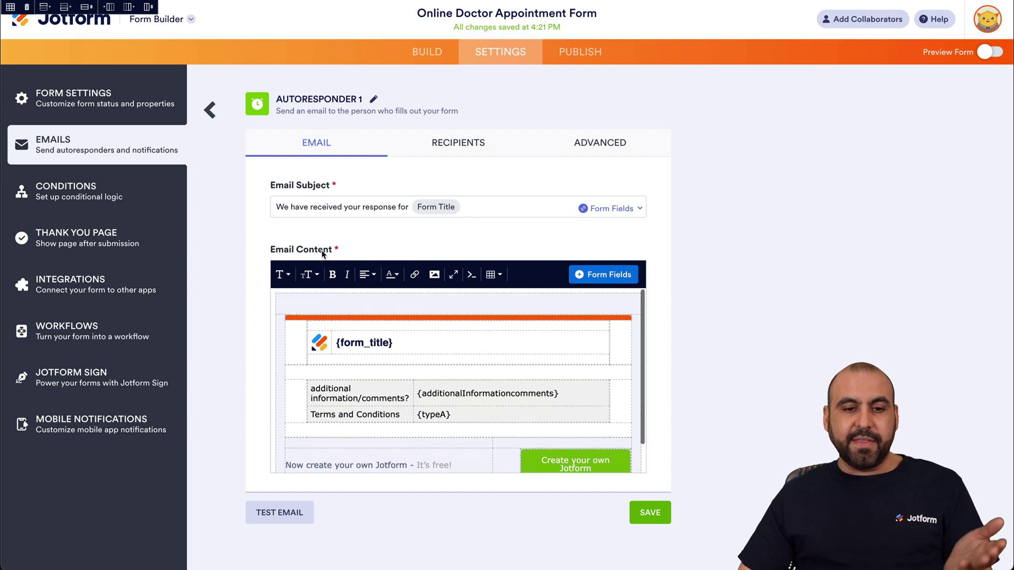
{"action": "left_click", "coordinate": [613, 208]}
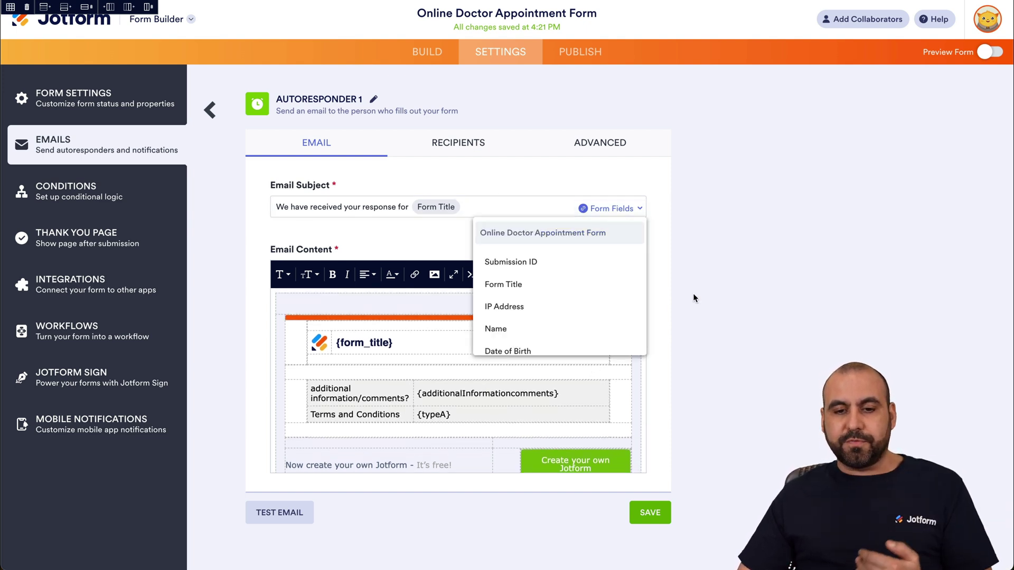
{"action": "left_click", "coordinate": [501, 367]}
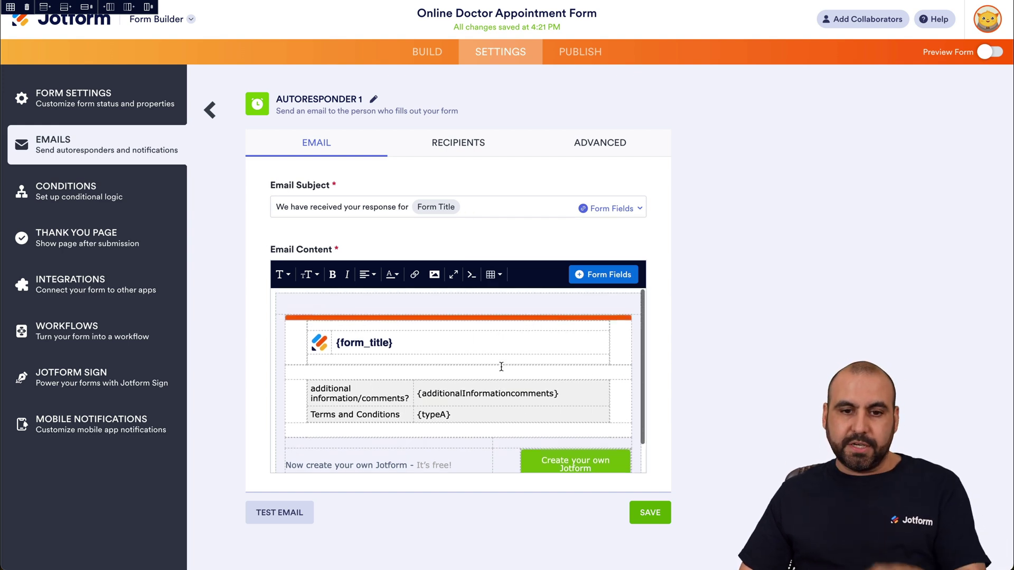
{"action": "left_click", "coordinate": [477, 140]}
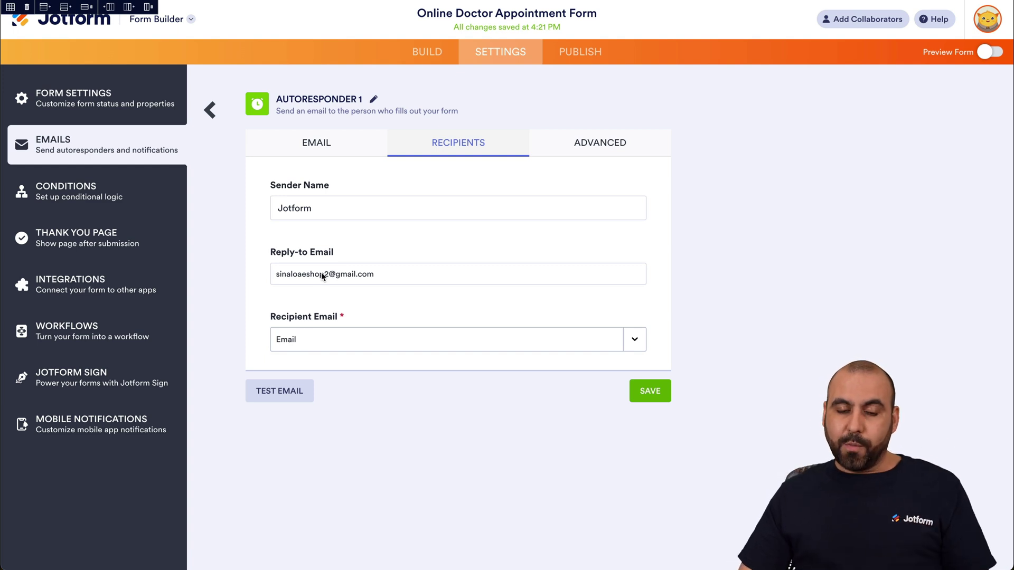
- Return to the form builder and switch to the form's submissions in Jotform Tables
{"action": "left_click", "coordinate": [427, 51]}
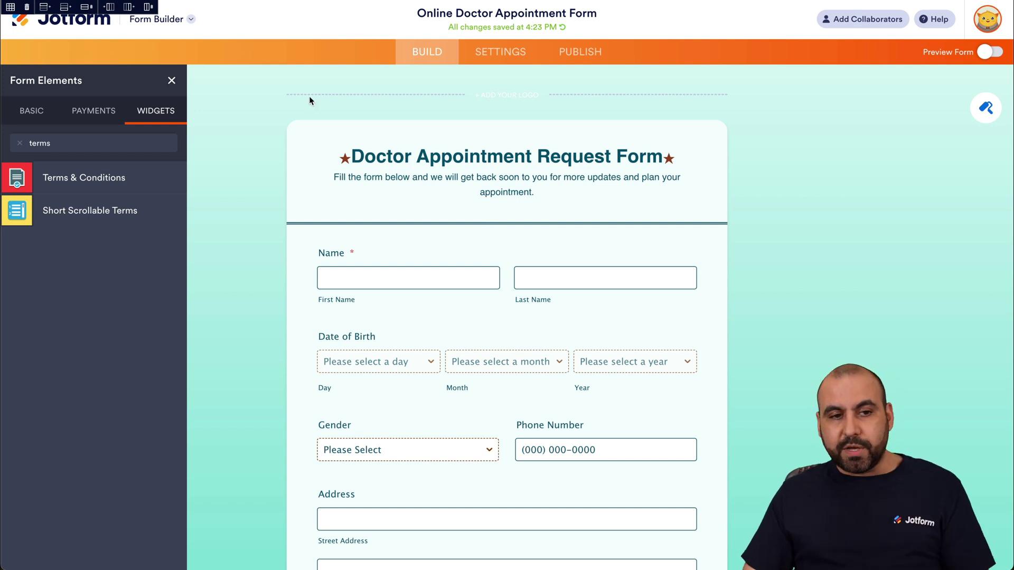
{"action": "left_click", "coordinate": [189, 19]}
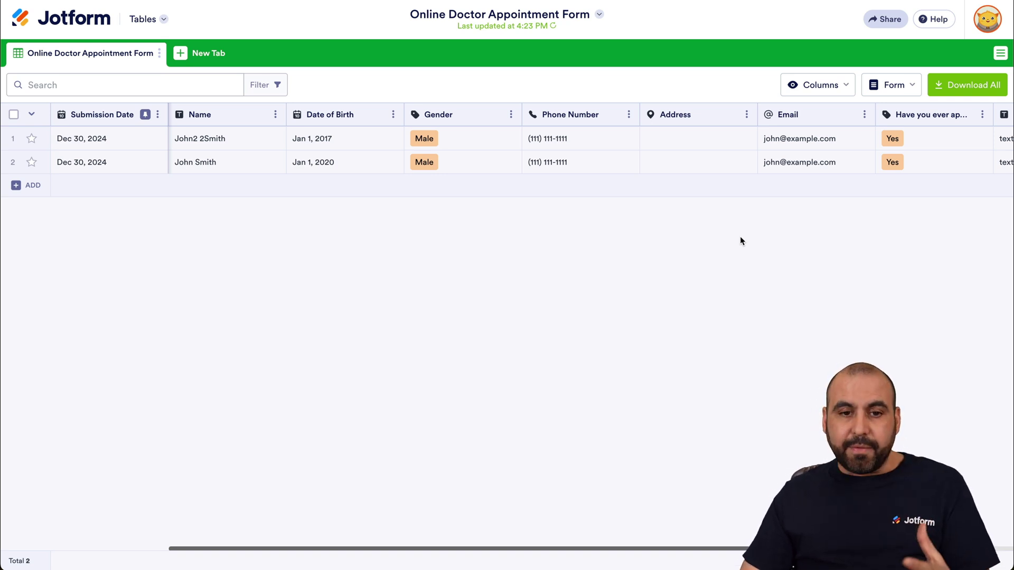
- Filter the submissions table to all submissions from the last 3 days, check the applied conditions and remove the filter
{"action": "left_click", "coordinate": [197, 87]}
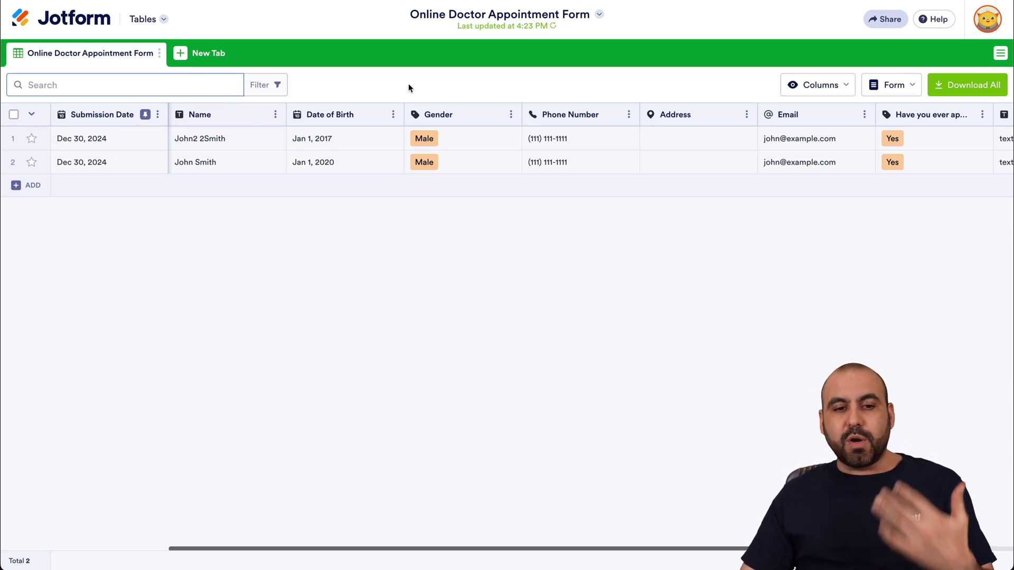
{"action": "left_click", "coordinate": [266, 85]}
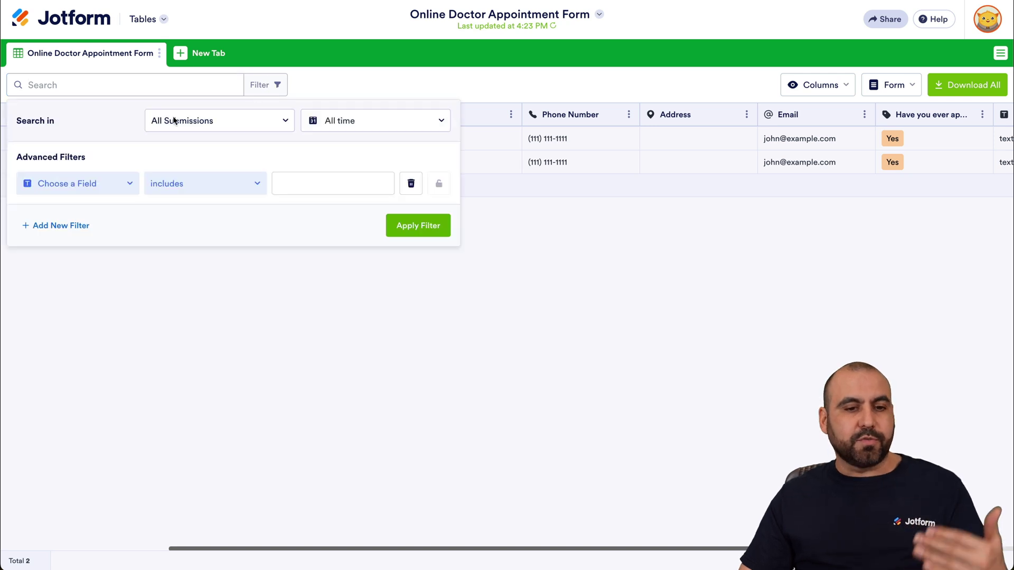
{"action": "left_click", "coordinate": [264, 118]}
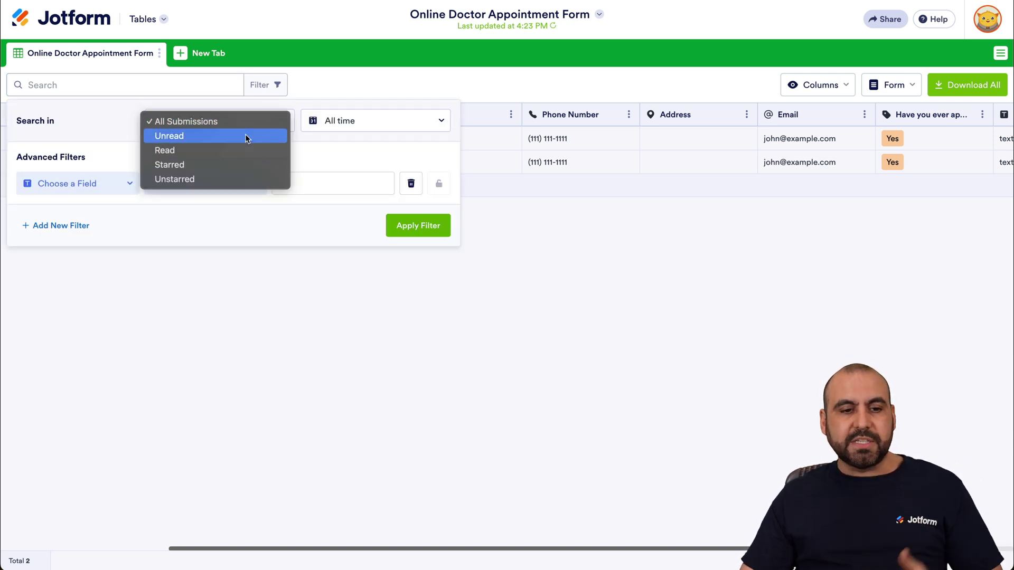
{"action": "left_click", "coordinate": [345, 147]}
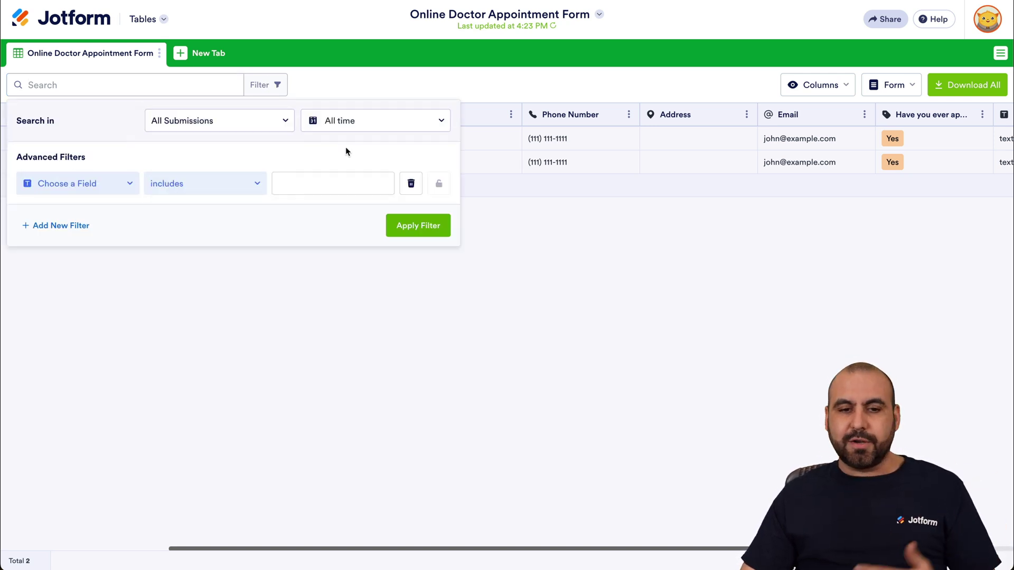
{"action": "left_click", "coordinate": [384, 123]}
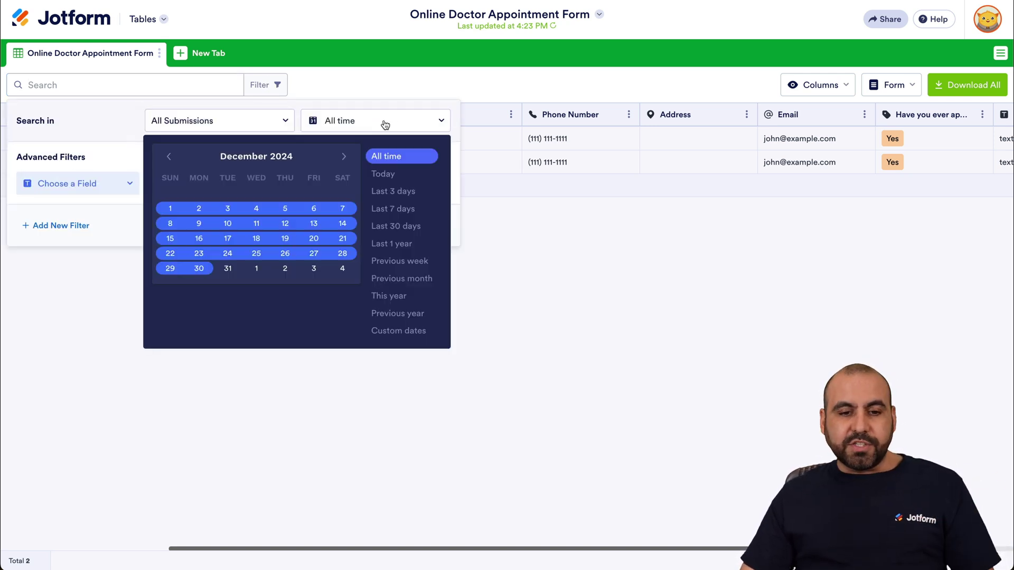
{"action": "left_click", "coordinate": [414, 195]}
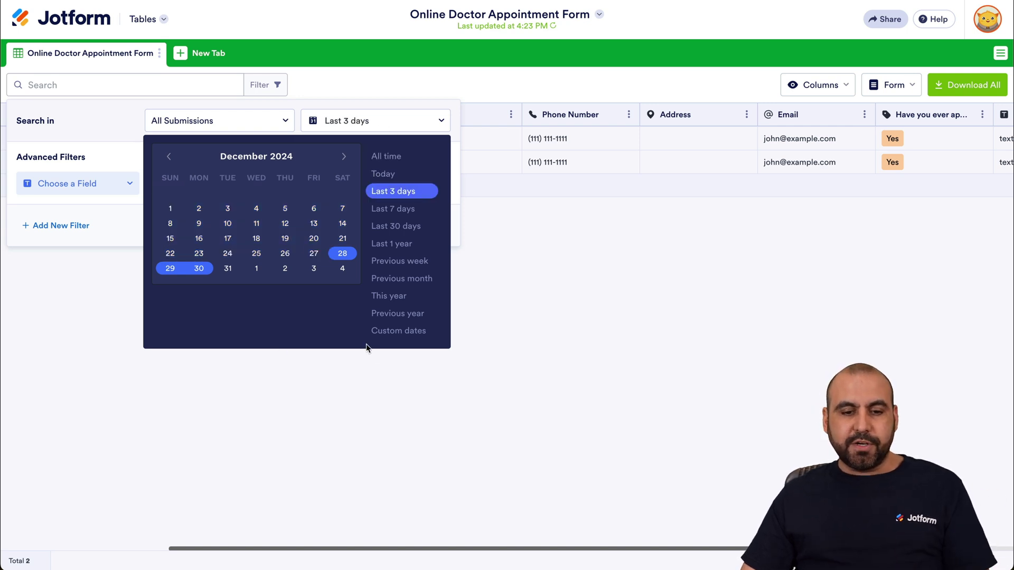
{"action": "left_click", "coordinate": [394, 363]}
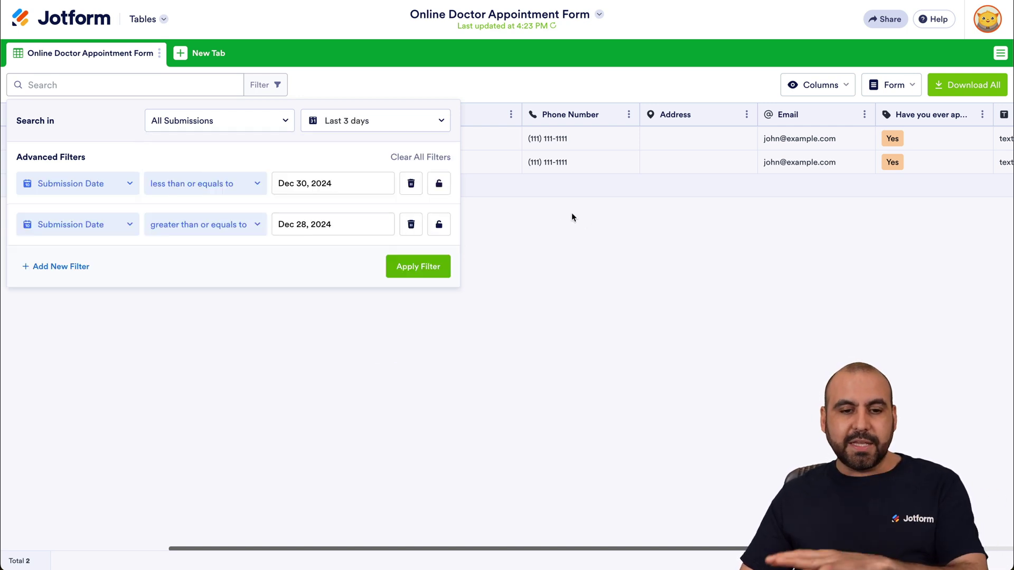
{"action": "left_click", "coordinate": [436, 264]}
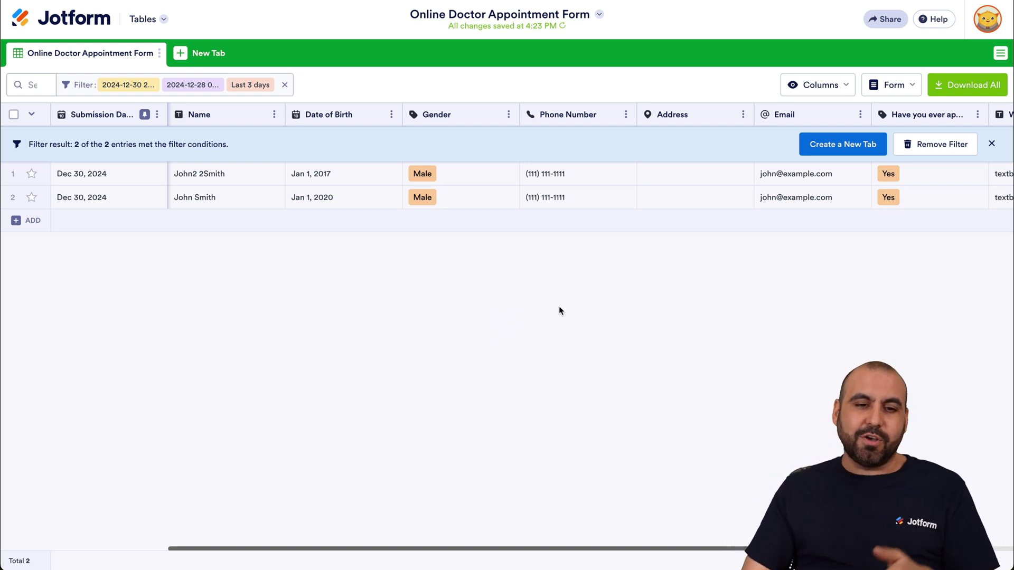
{"action": "mouse_move", "coordinate": [120, 87]}
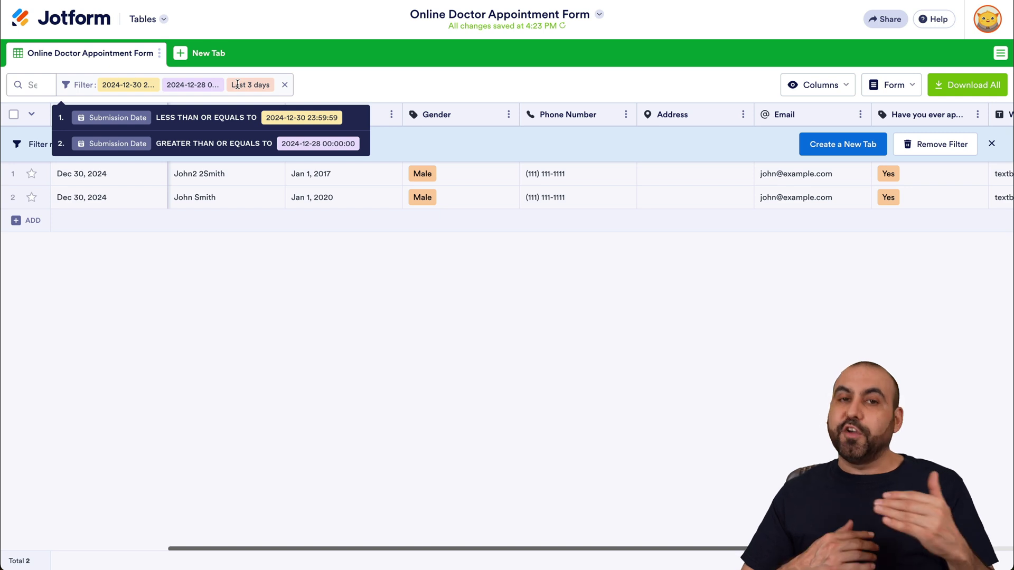
{"action": "left_click", "coordinate": [285, 85]}
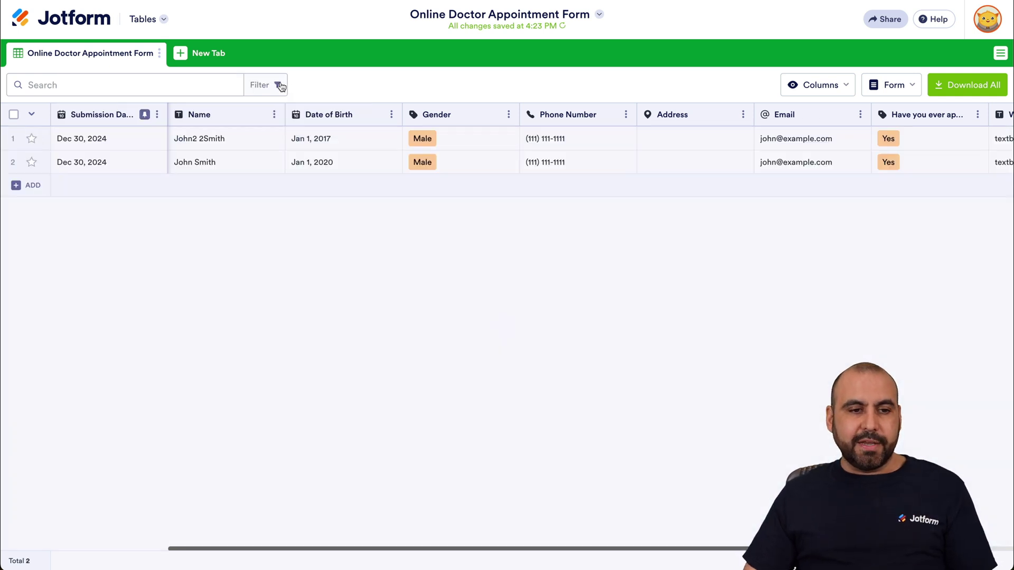
- Look through all columns of the submissions table, up to Terms and Conditions, and return to the first columns
{"action": "left_click", "coordinate": [169, 78]}
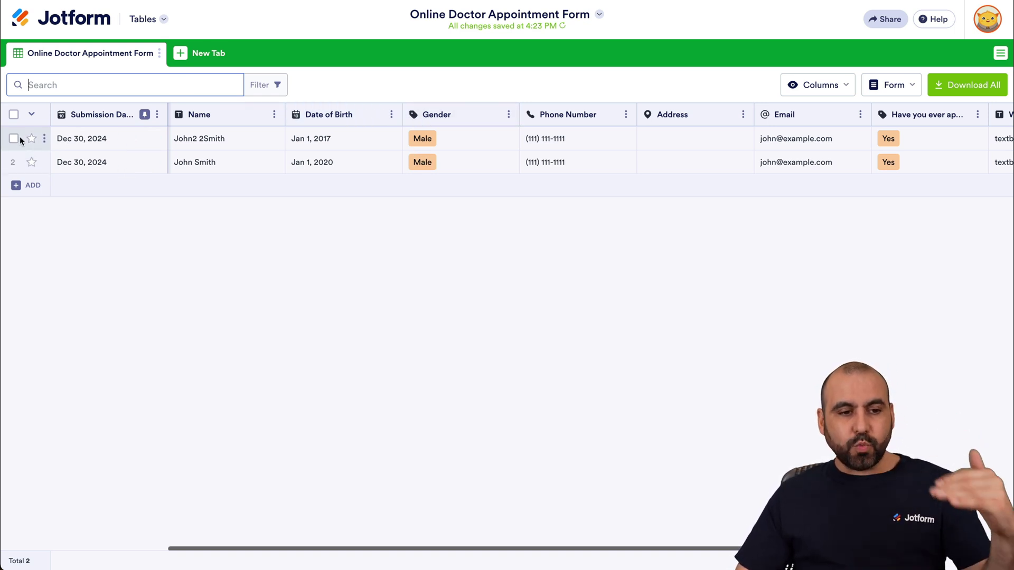
{"action": "scroll", "coordinate": [374, 155], "scroll_direction": "right", "scroll_amount": 5}
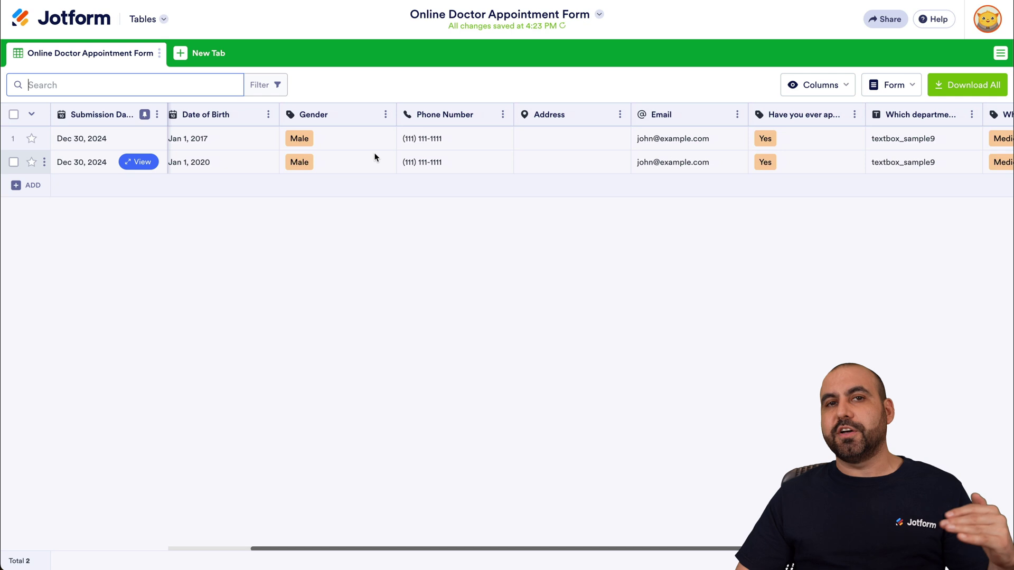
{"action": "scroll", "coordinate": [375, 156], "scroll_direction": "right", "scroll_amount": 10}
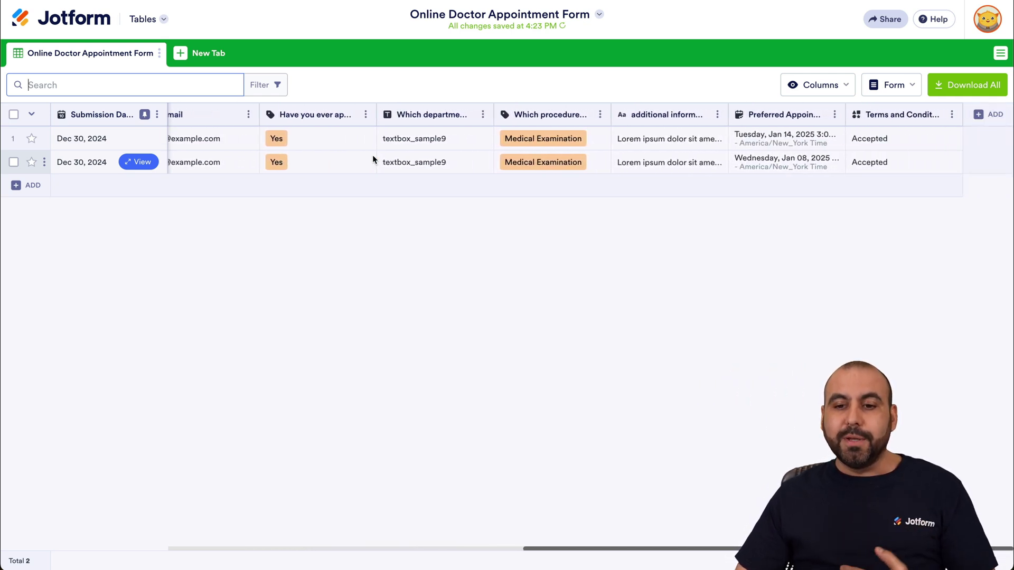
{"action": "scroll", "coordinate": [373, 159], "scroll_direction": "left", "scroll_amount": 8}
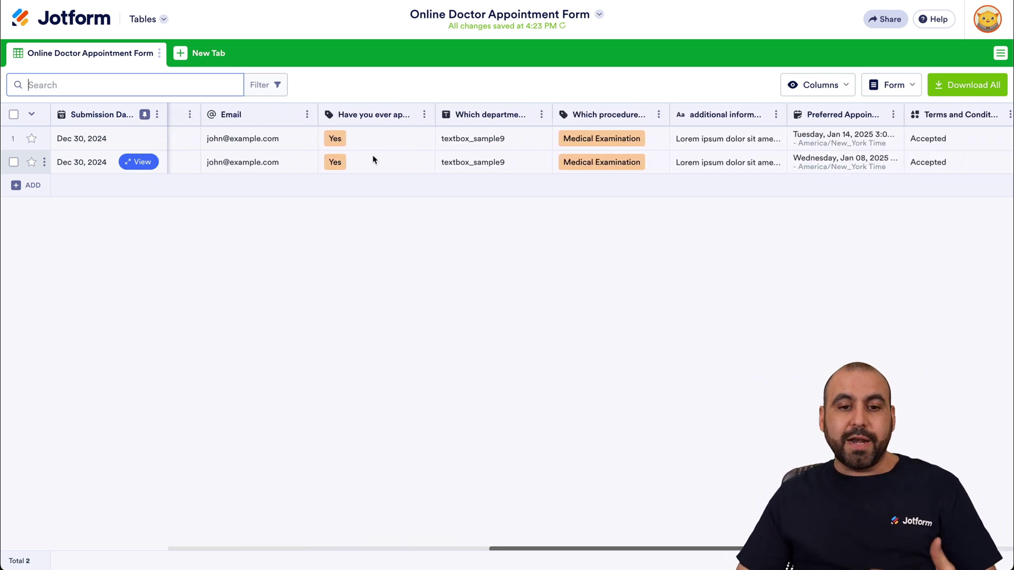
{"action": "scroll", "coordinate": [375, 160], "scroll_direction": "left", "scroll_amount": 4}
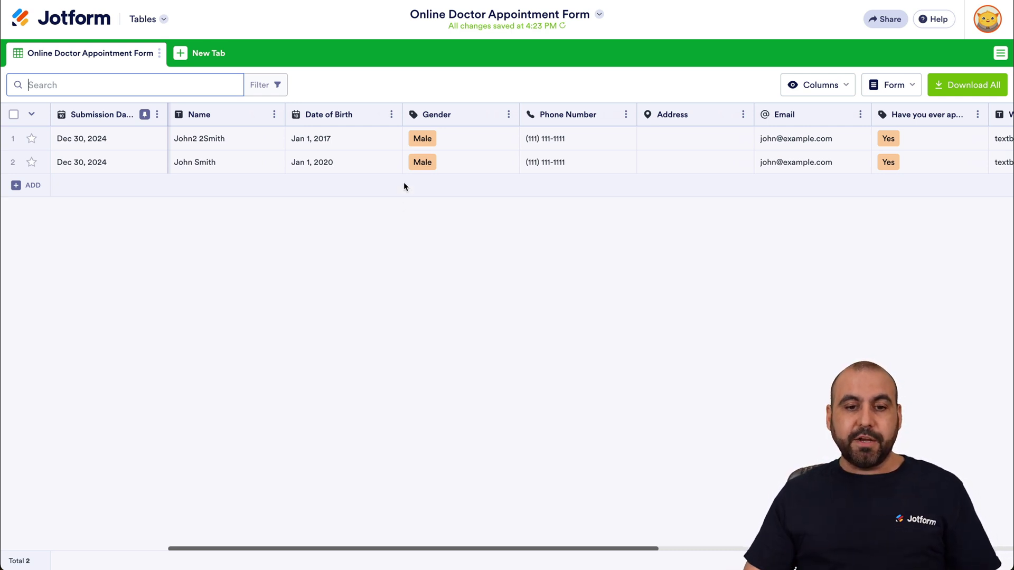
- Set the second submission's gender to Female
{"action": "left_click", "coordinate": [429, 165]}
{"action": "left_click", "coordinate": [439, 162]}
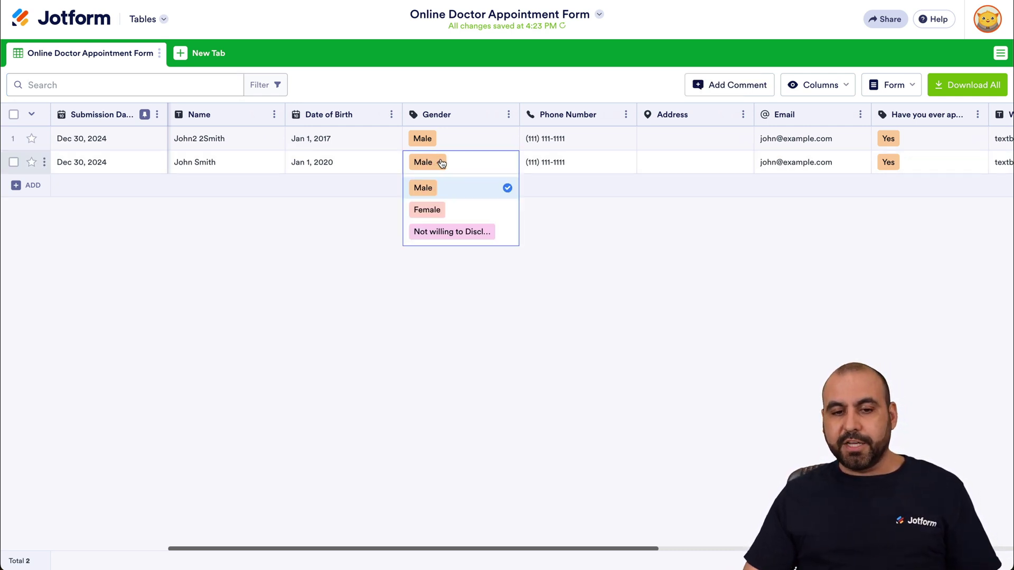
{"action": "left_click", "coordinate": [433, 210]}
{"action": "left_click", "coordinate": [627, 207]}
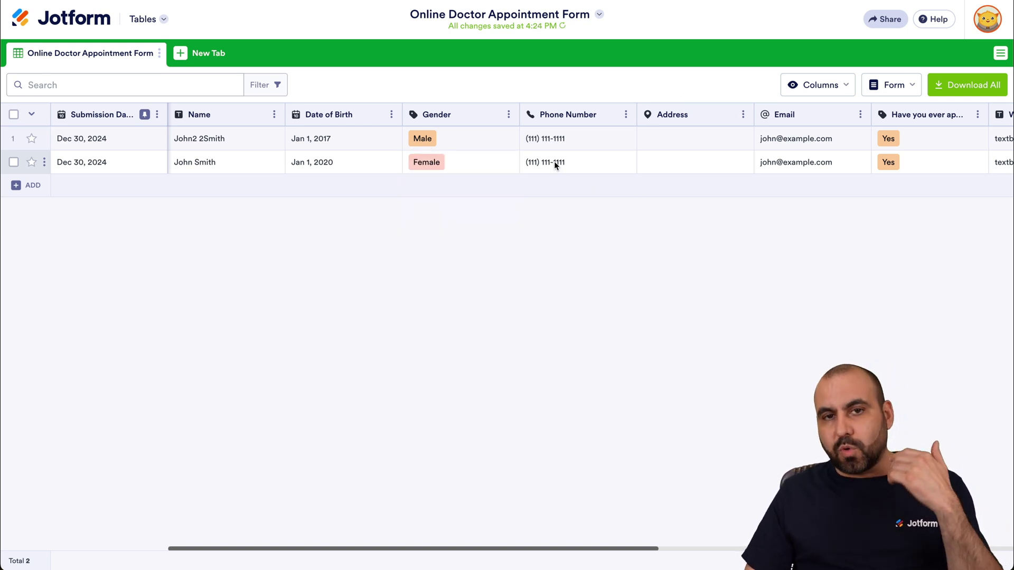
- Open the second submission's phone number for editing and leave the cell without entering anything
{"action": "left_click", "coordinate": [554, 161]}
{"action": "left_click", "coordinate": [554, 161]}
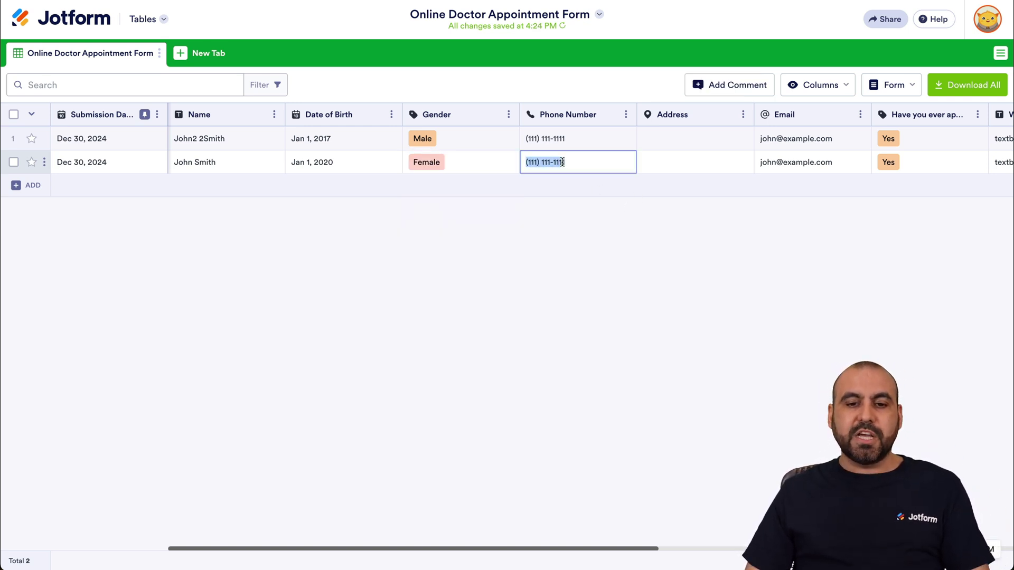
{"action": "left_click", "coordinate": [575, 241]}
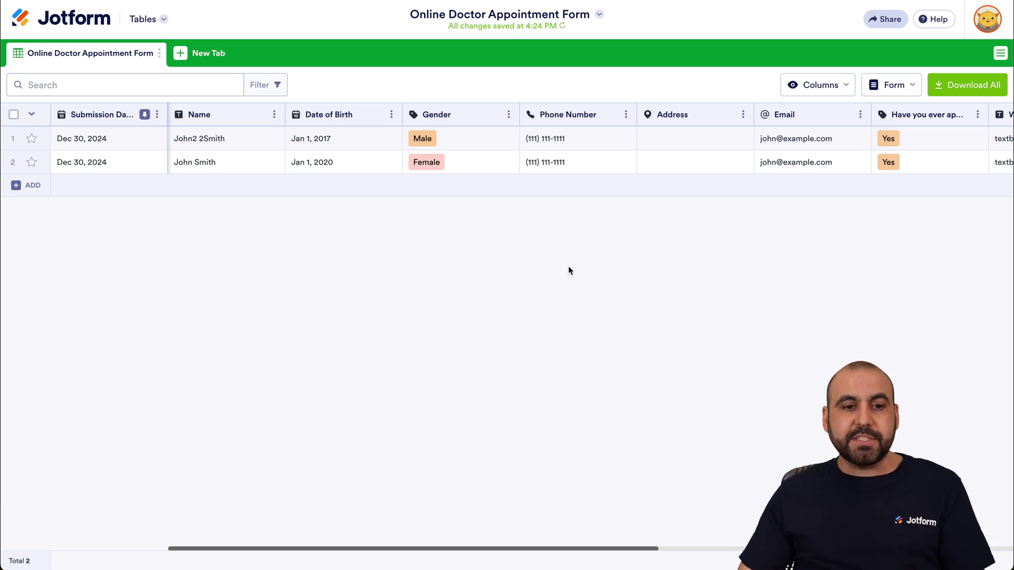
- Start a new Cards tab connected to the Online Doctor Appointment Form's submissions
{"action": "left_click", "coordinate": [192, 53]}
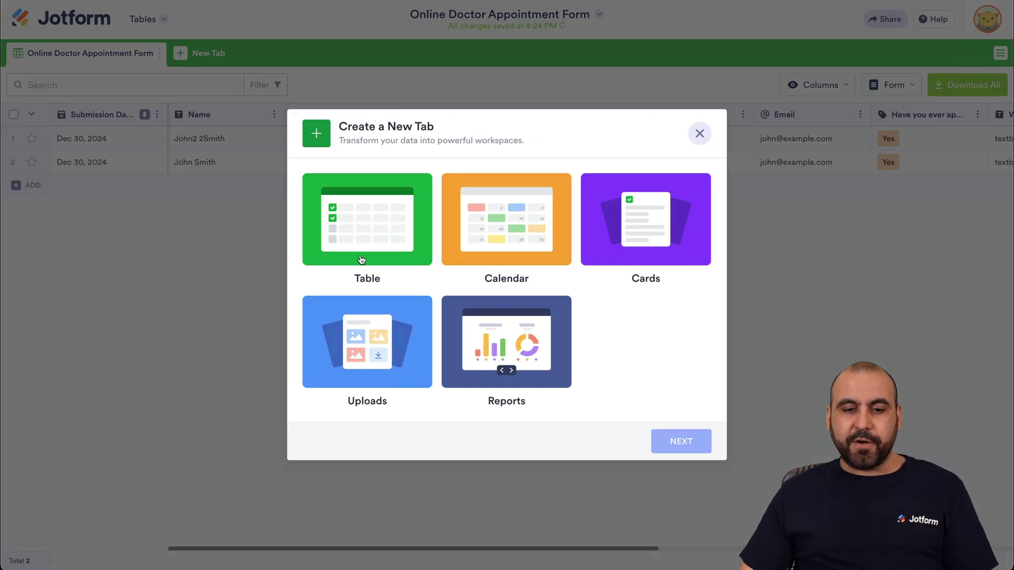
{"action": "left_click", "coordinate": [616, 229]}
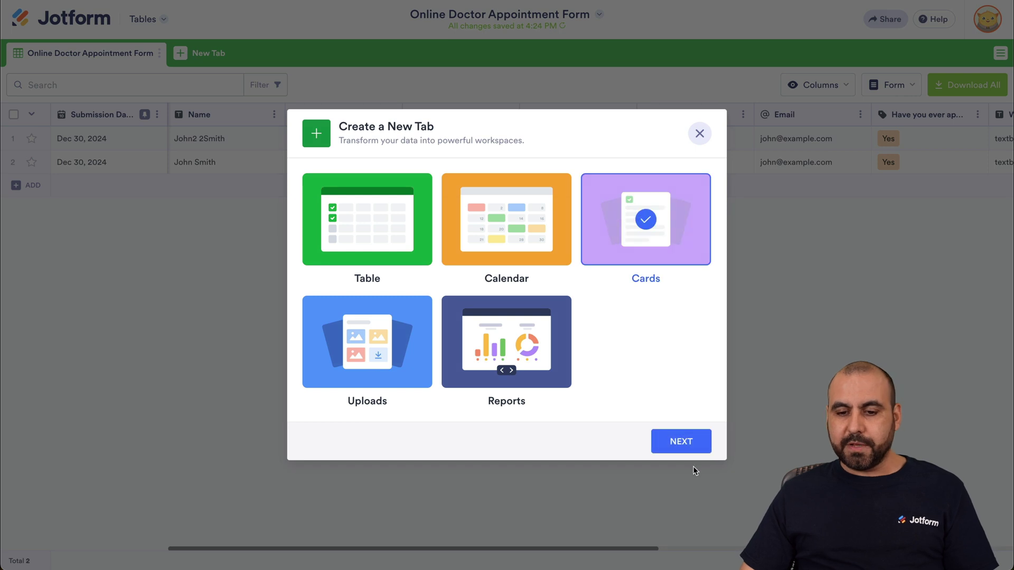
{"action": "left_click", "coordinate": [689, 448]}
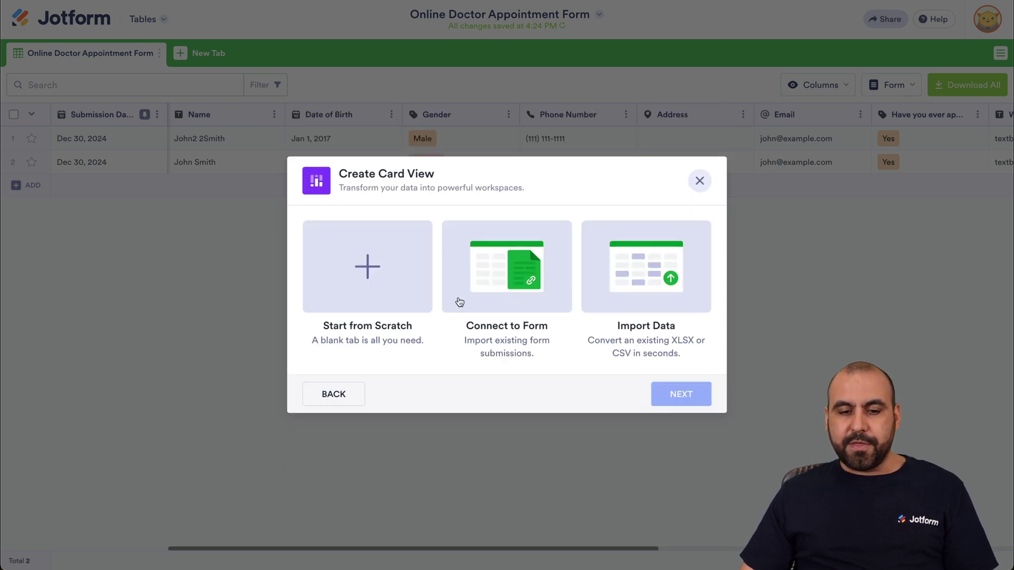
{"action": "left_click", "coordinate": [486, 276]}
{"action": "left_click", "coordinate": [665, 393]}
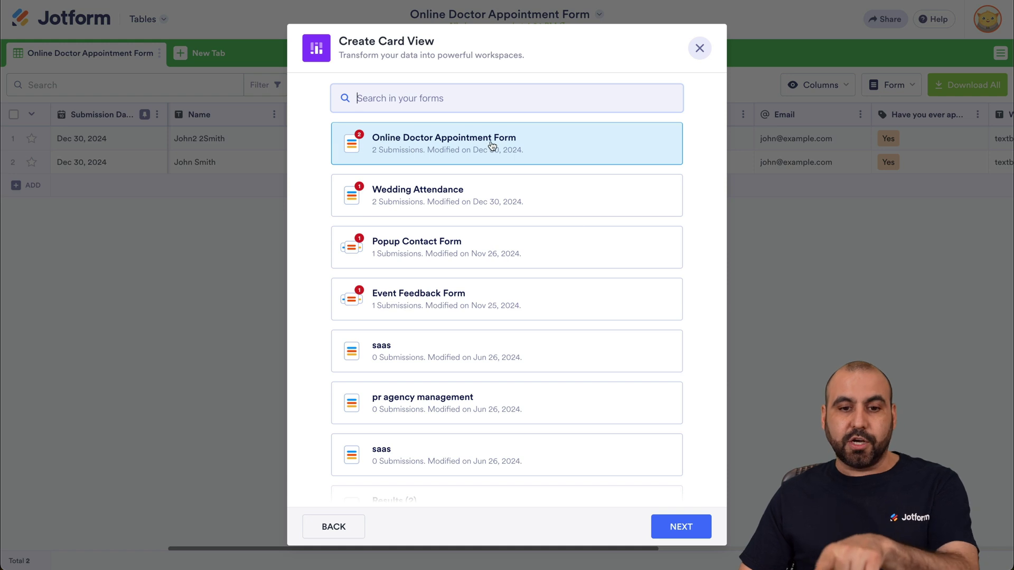
{"action": "left_click", "coordinate": [677, 527]}
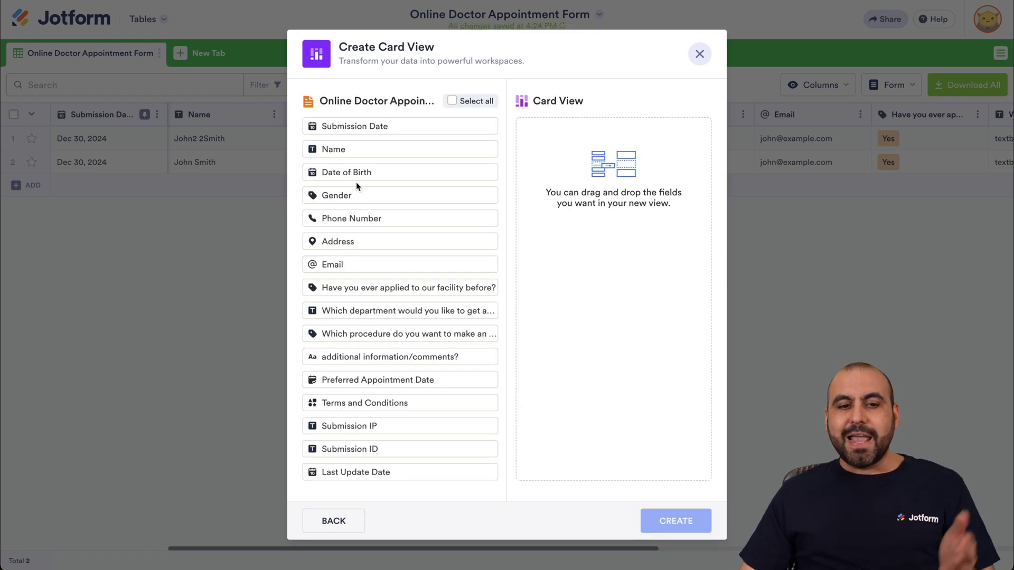
- Add the Name, Date of Birth, Gender, Phone Number, Address and Email fields to the card view and create it
{"action": "left_click", "coordinate": [356, 150]}
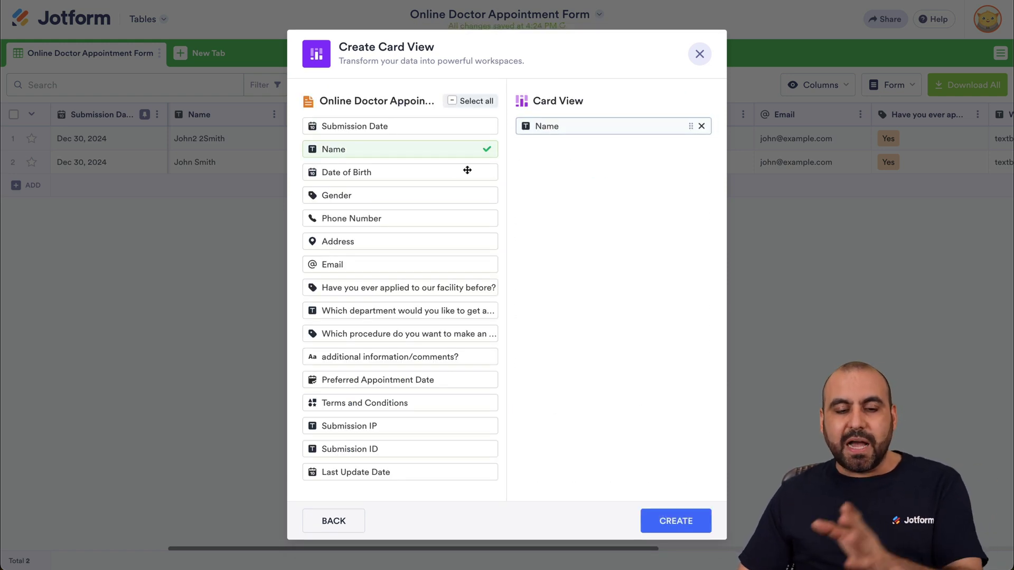
{"action": "left_click", "coordinate": [396, 172]}
{"action": "left_click", "coordinate": [409, 196]}
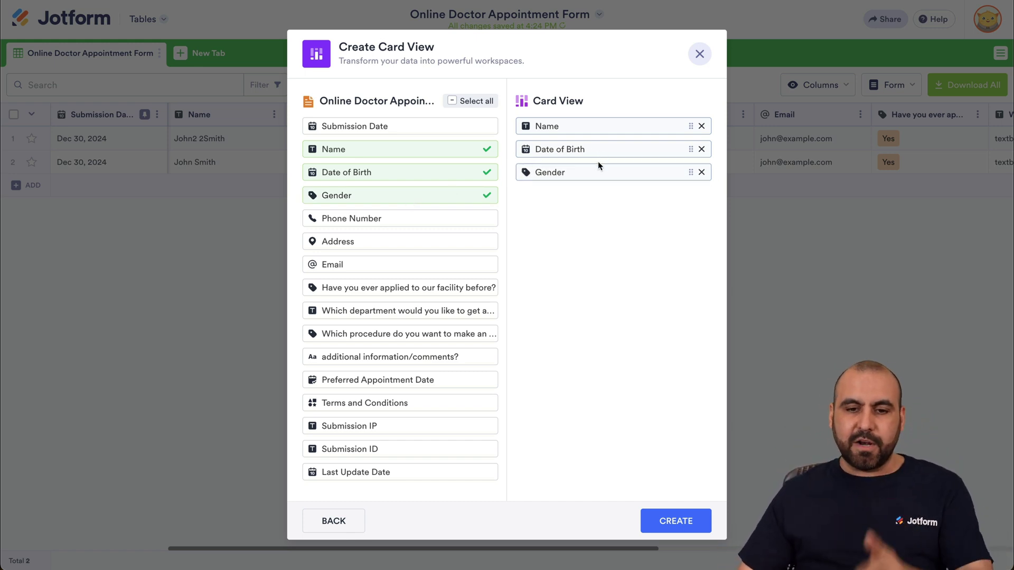
{"action": "left_click", "coordinate": [389, 220]}
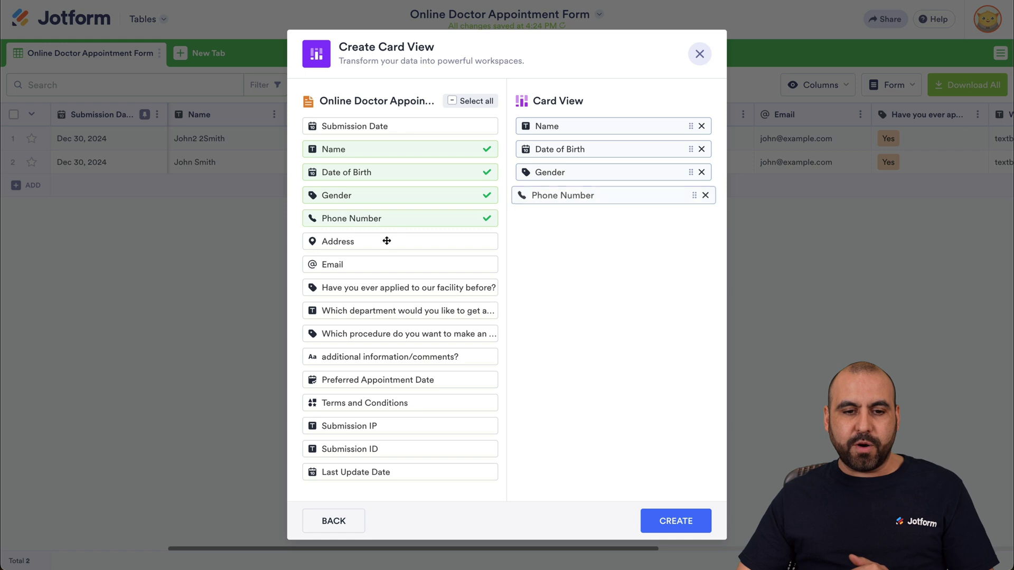
{"action": "left_click", "coordinate": [364, 244]}
{"action": "left_click", "coordinate": [430, 265]}
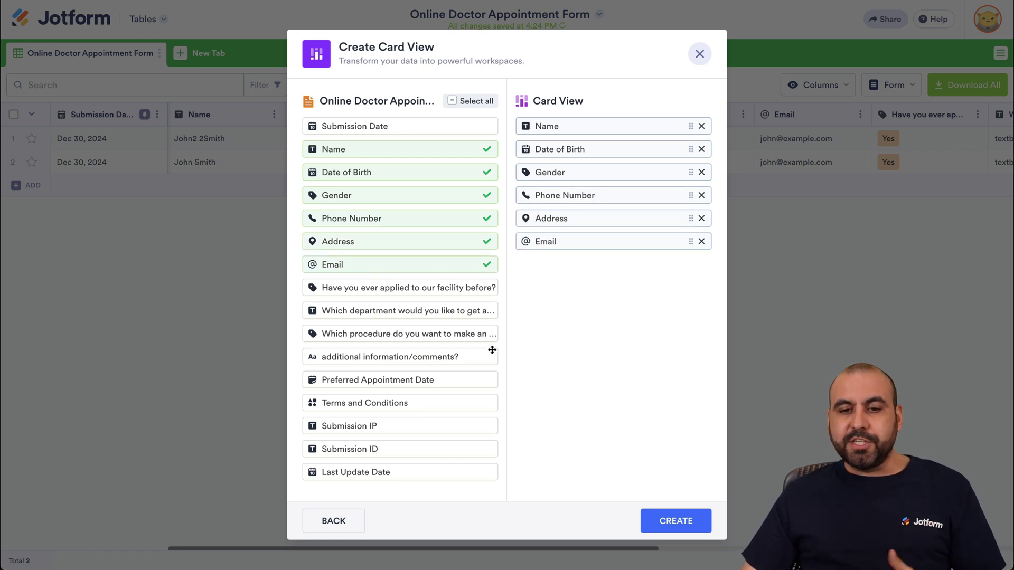
{"action": "left_click", "coordinate": [676, 522]}
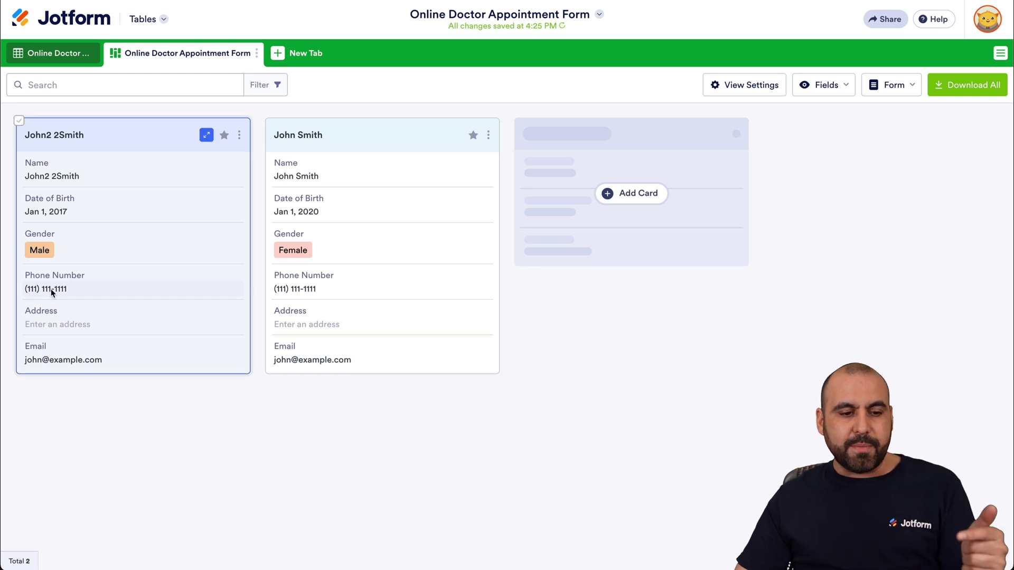
- Return to the table tab, go to the My Forms list and open the Online Doctor Appointment Form's submissions
{"action": "left_click", "coordinate": [115, 91]}
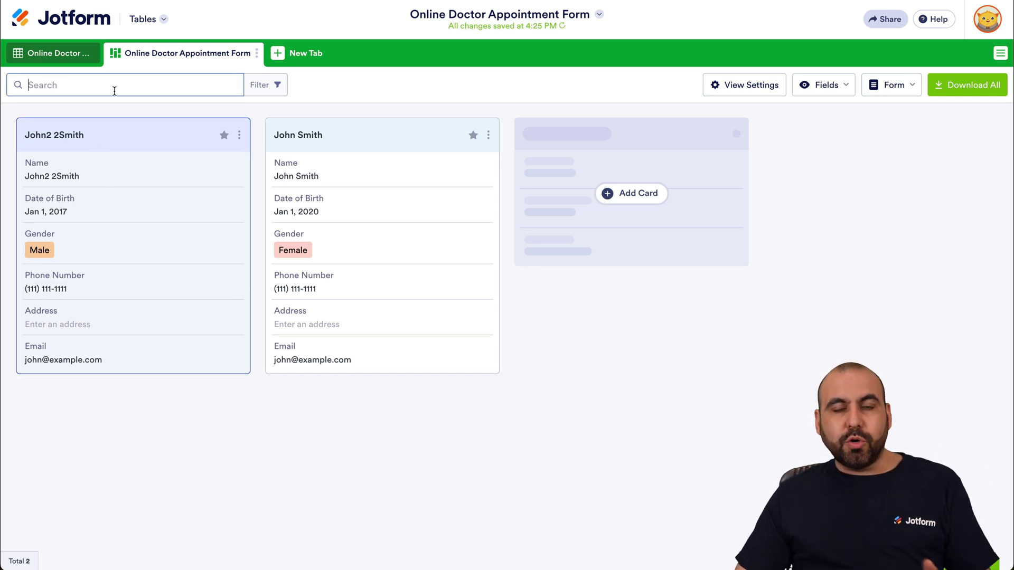
{"action": "left_click", "coordinate": [56, 53]}
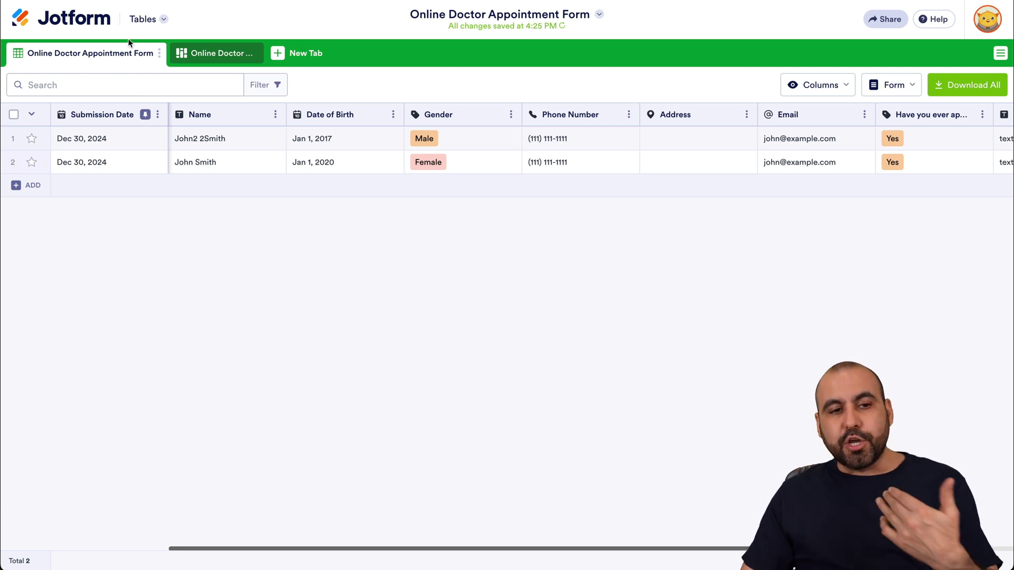
{"action": "left_click", "coordinate": [93, 21]}
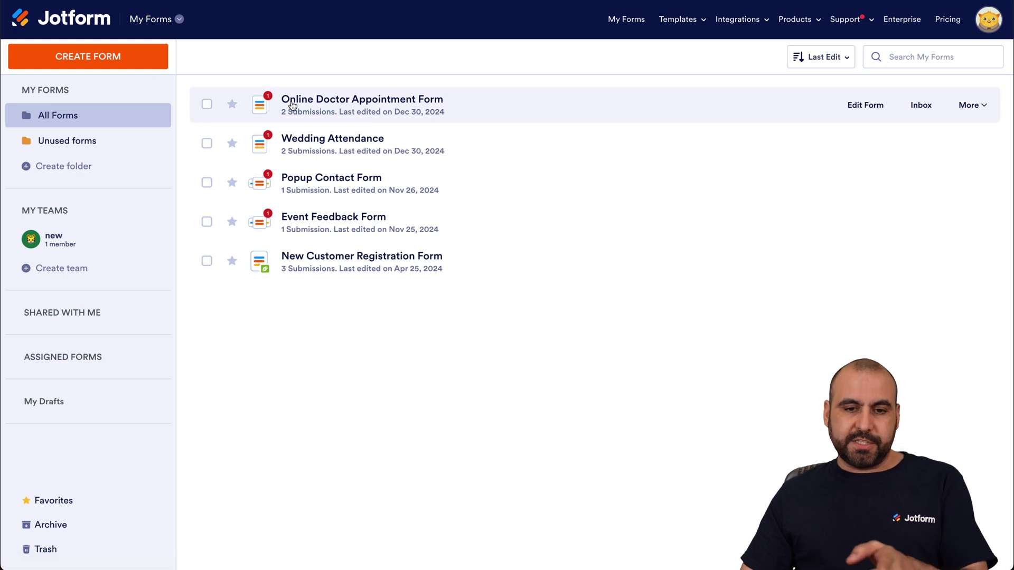
{"action": "left_click", "coordinate": [976, 106]}
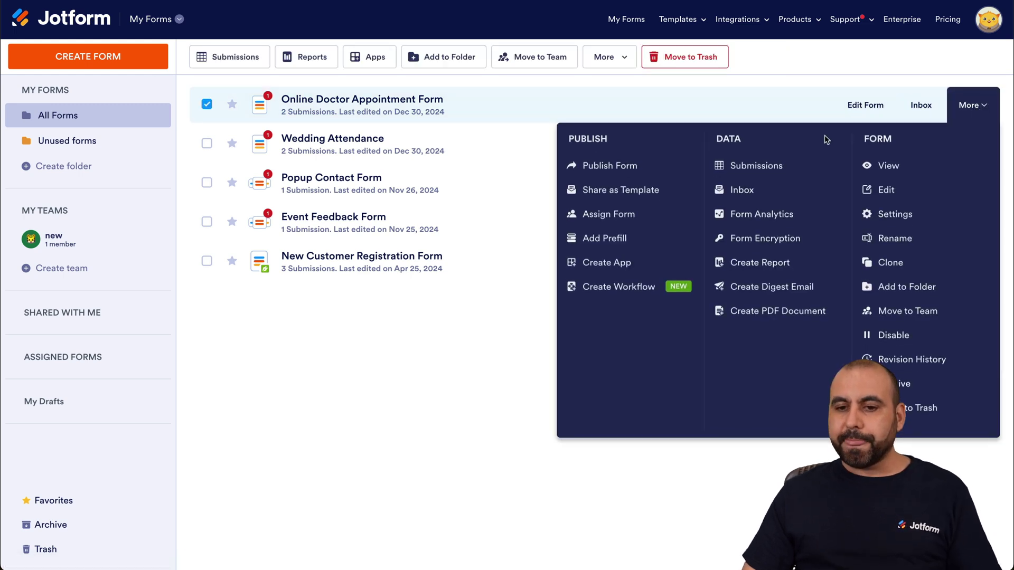
{"action": "left_click", "coordinate": [755, 167]}
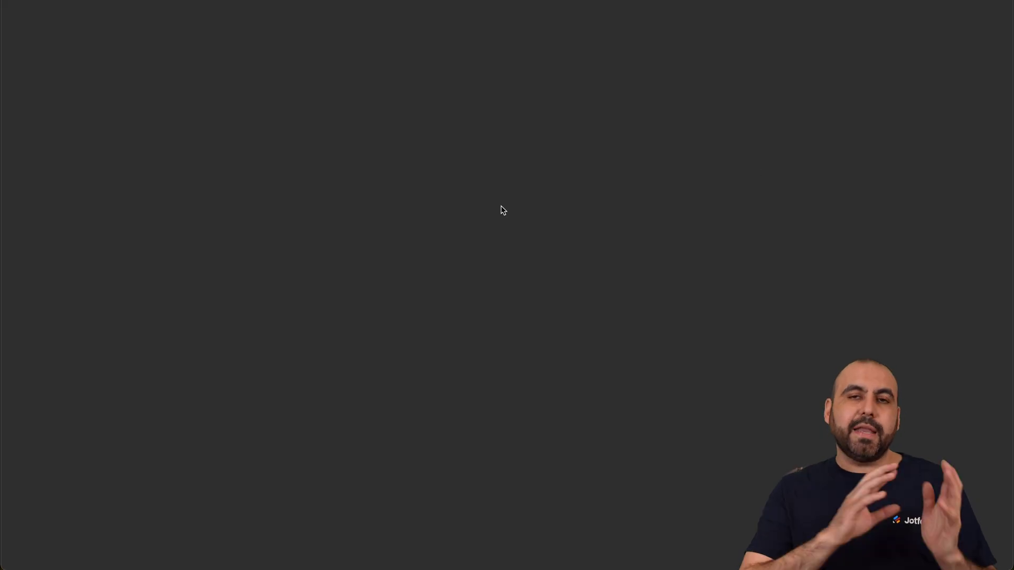